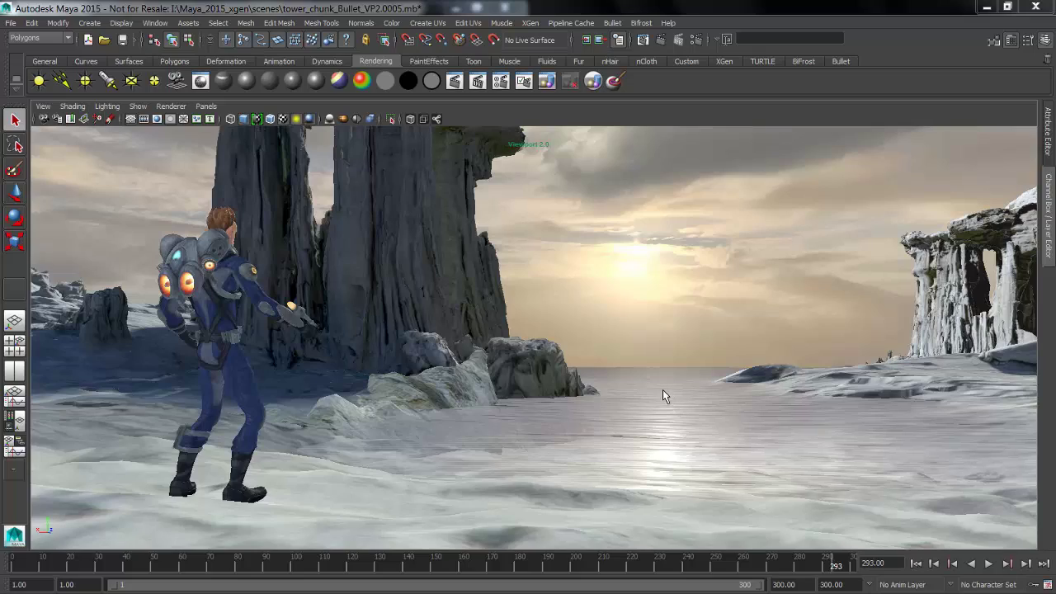
- Return the animation to its first frame
alt+middle_drag(663, 390, 663, 395)
alt+drag(662, 395, 663, 403)
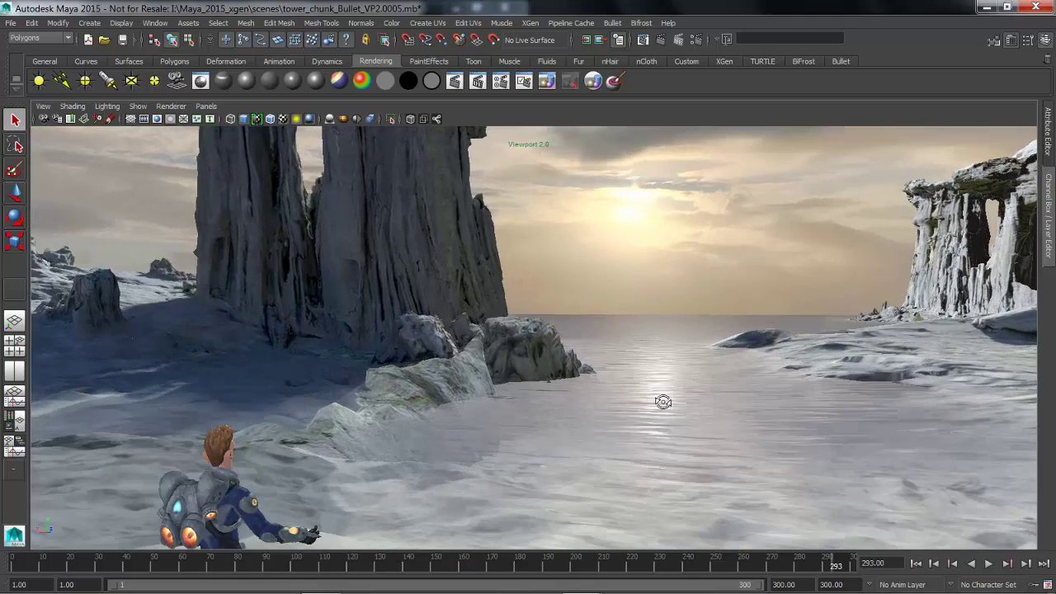
mouse_move(662, 399)
alt+middle_down()
mouse_move(658, 365)
mouse_move(683, 390)
mouse_move(672, 384)
alt+middle_up()
click(915, 563)
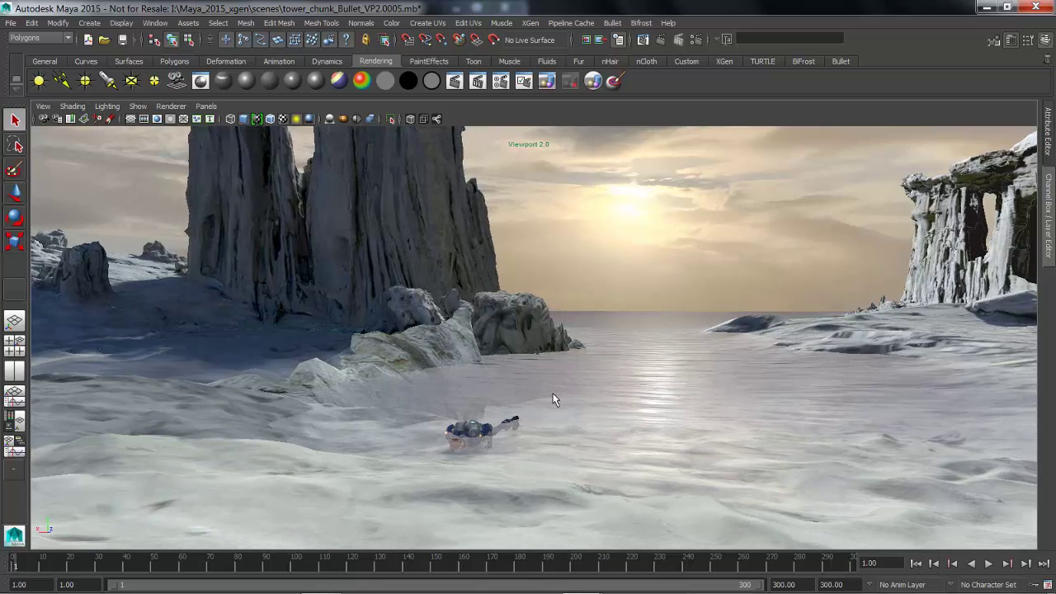
- Set the Vertex Animation Cache to Hardware in the Viewport 2.0 renderer settings and close them
key(space)
click(585, 200)
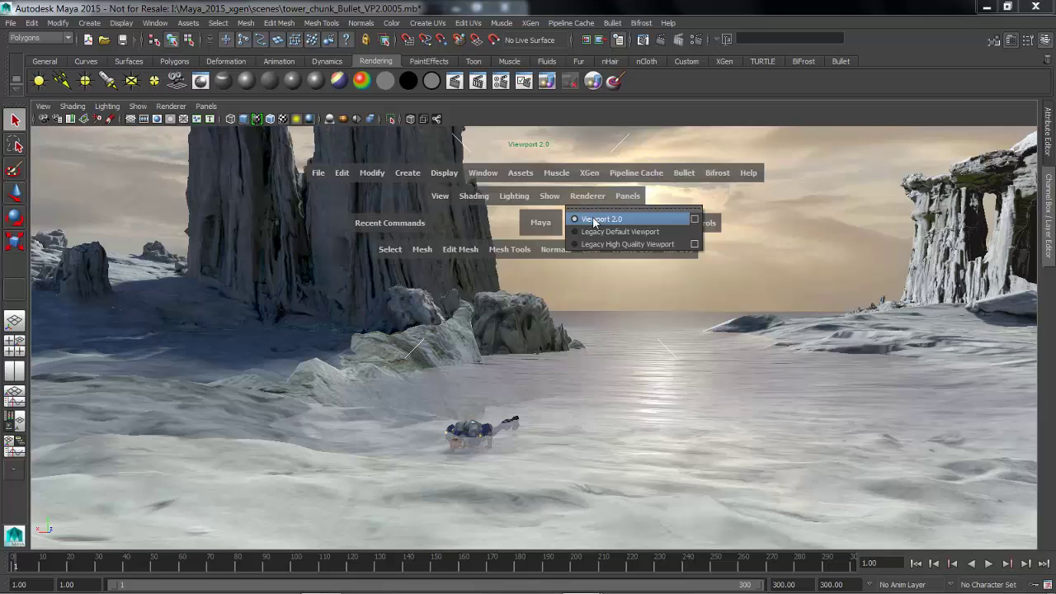
click(693, 222)
click(375, 255)
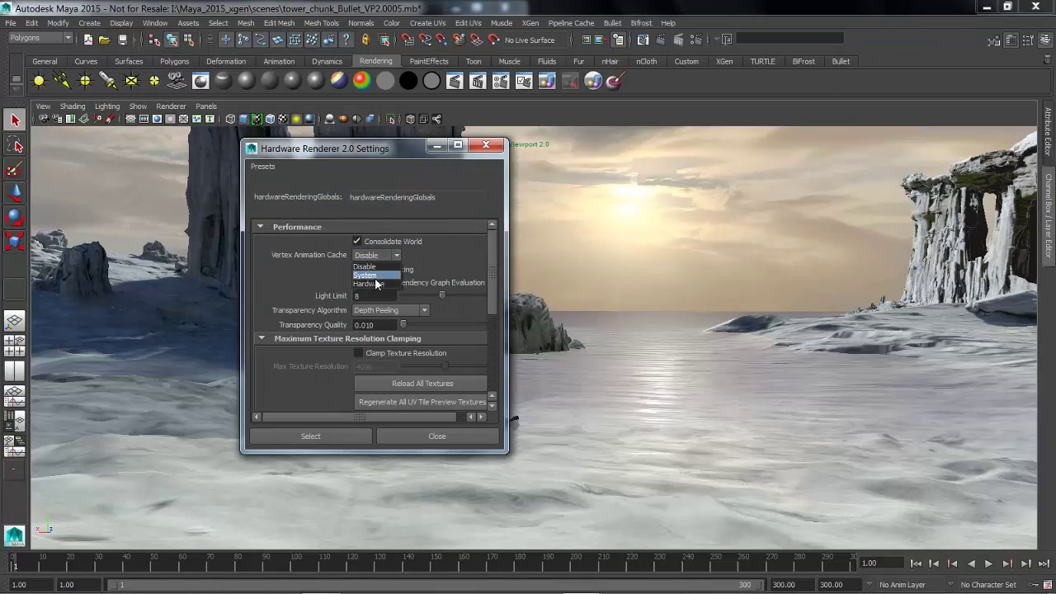
click(373, 284)
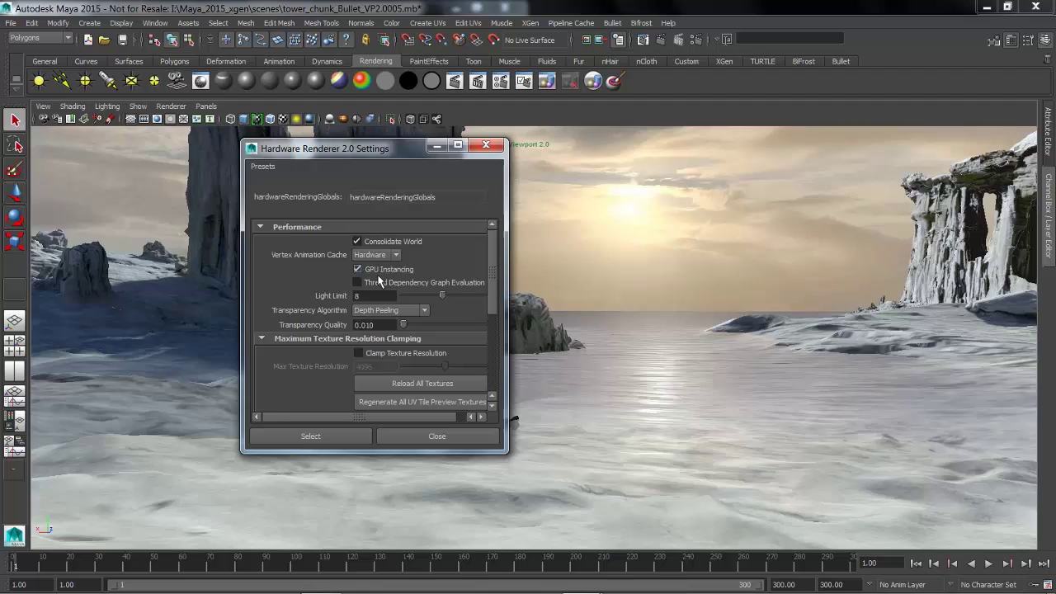
click(462, 435)
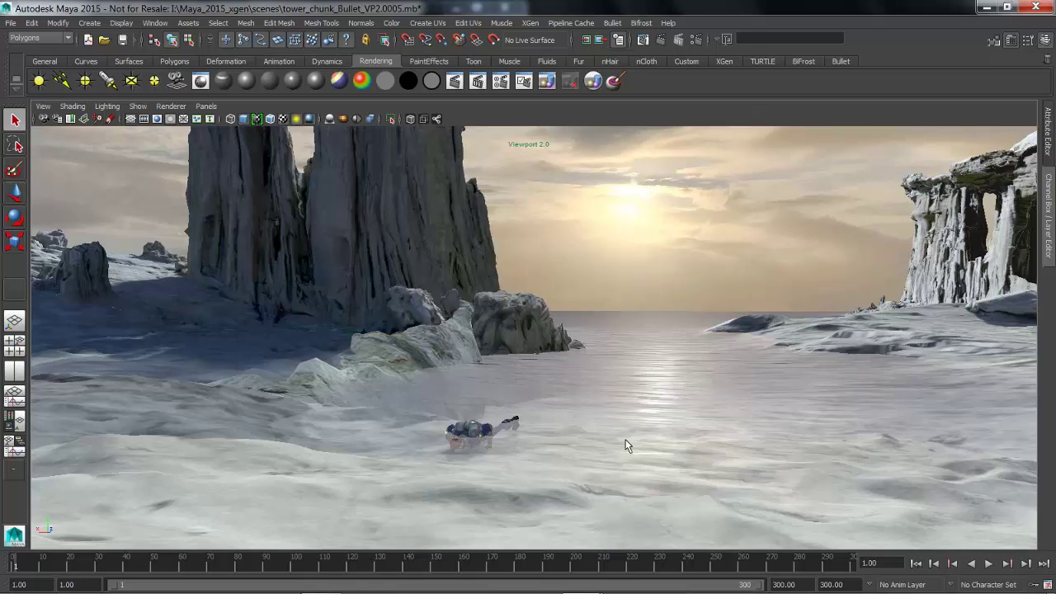
- Play back the character animation, stop it, and move the current time to frame 210
click(989, 563)
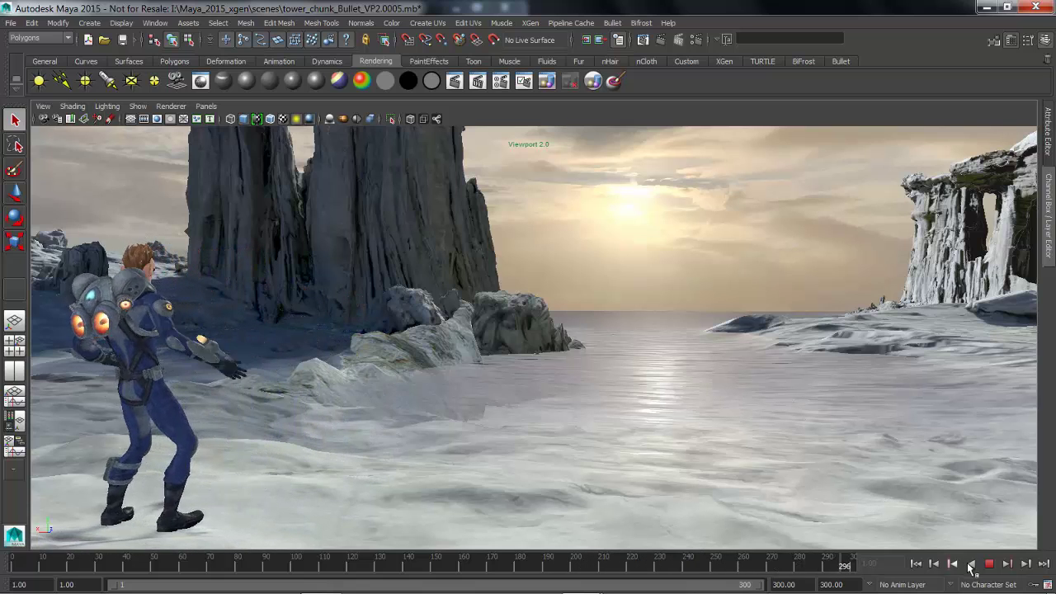
click(990, 564)
click(990, 564)
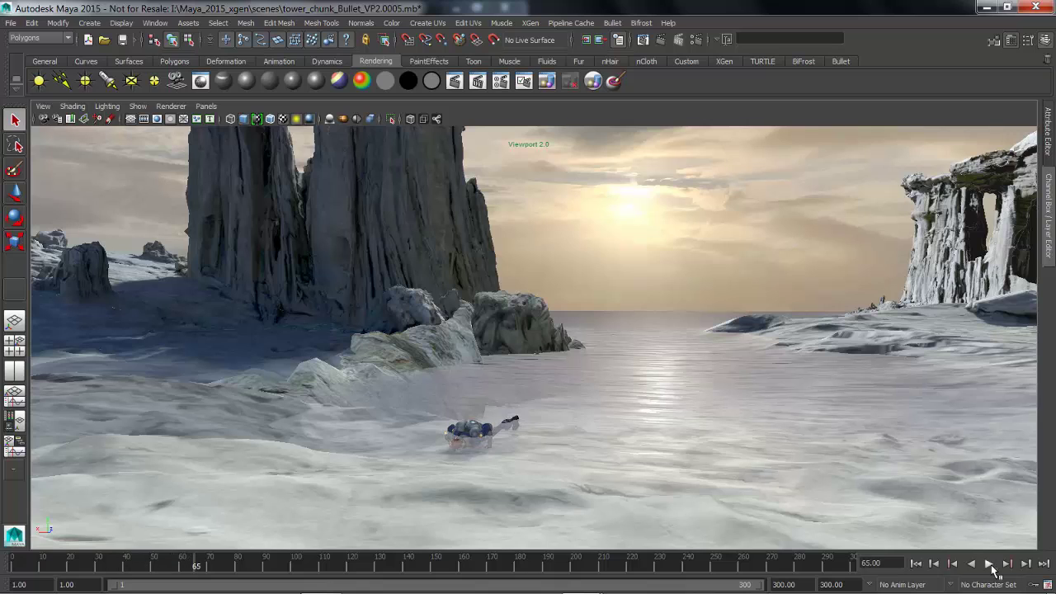
mouse_move(528, 567)
mouse_down()
mouse_move(623, 569)
mouse_move(603, 567)
mouse_up()
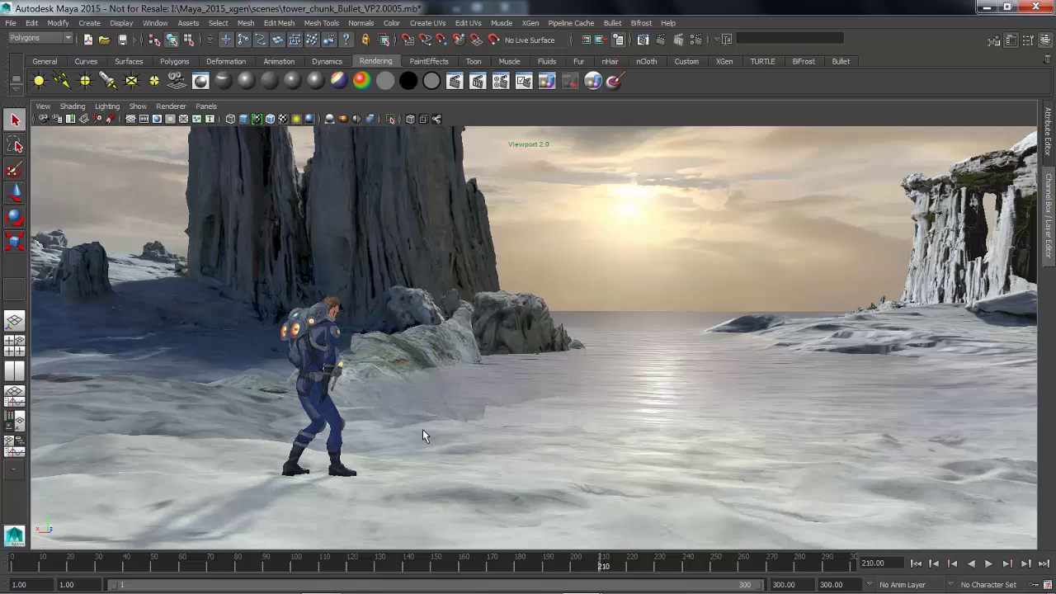
alt+middle_drag(455, 420, 476, 410)
scroll(489, 412, up, 1)
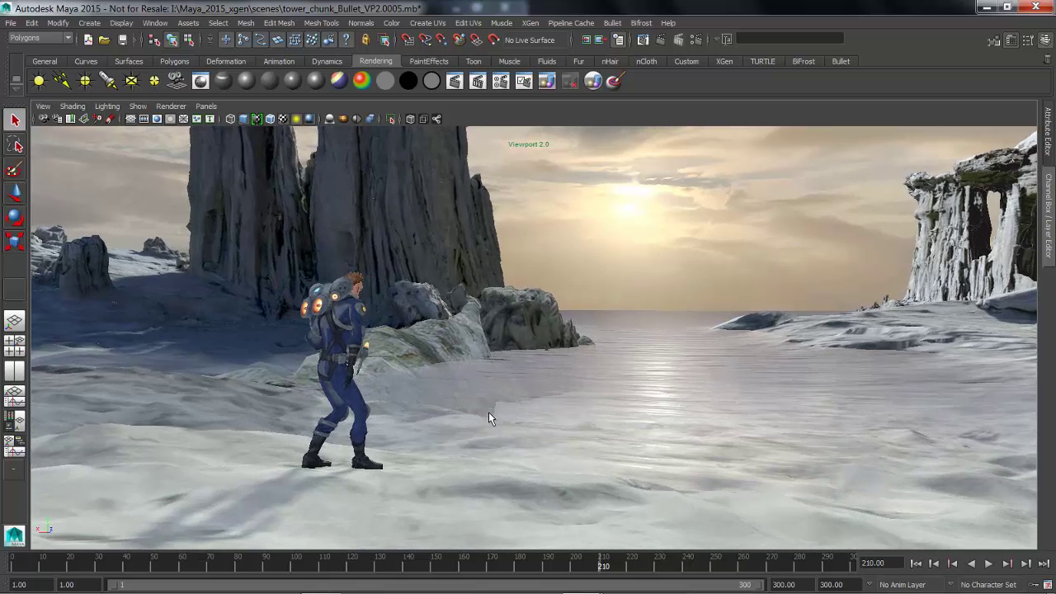
click(332, 123)
alt+middle_drag(470, 366, 455, 360)
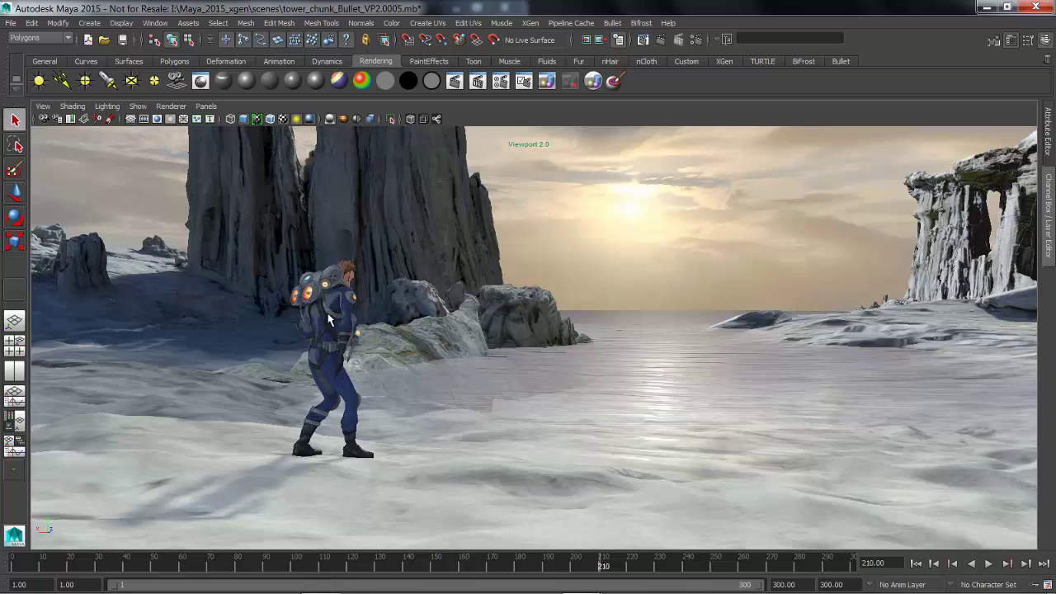
alt+middle_drag(613, 322, 594, 339)
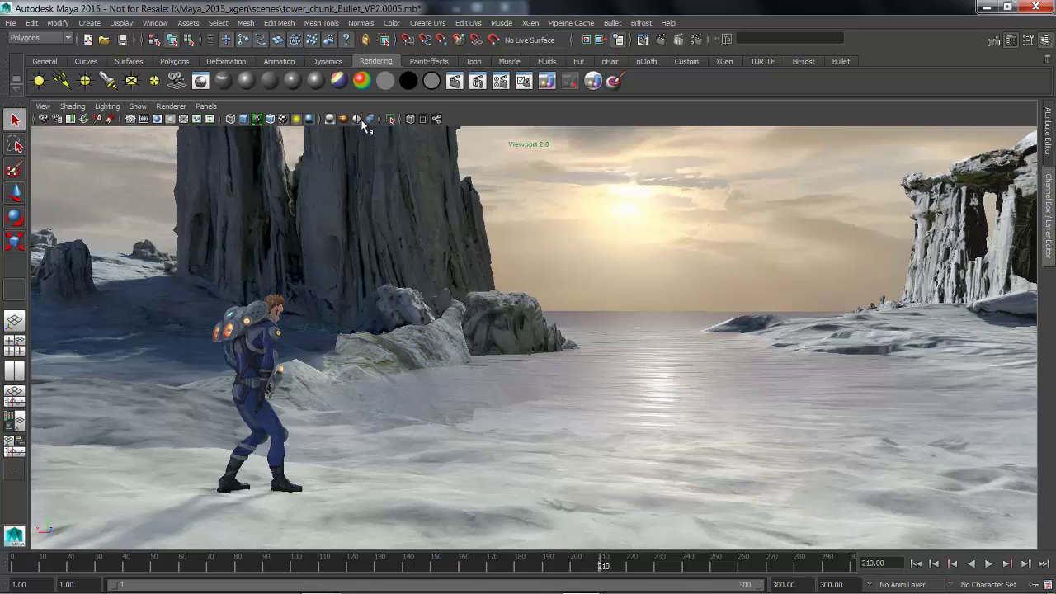
alt+middle_drag(489, 338, 491, 334)
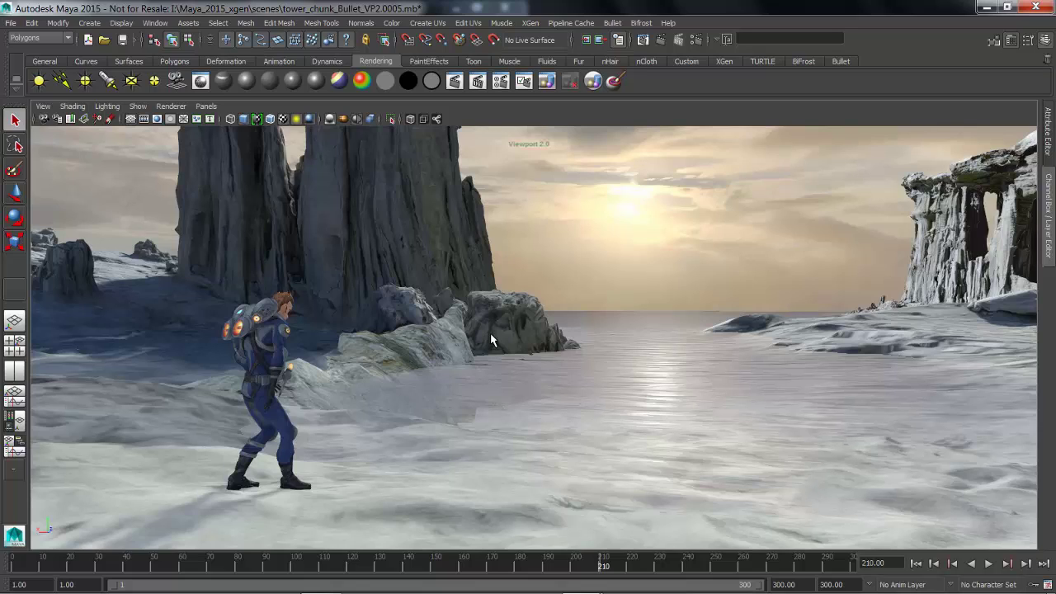
- Review the gamma correction and floating point render target format options in the Viewport 2.0 settings, and close the settings
click(172, 106)
click(282, 125)
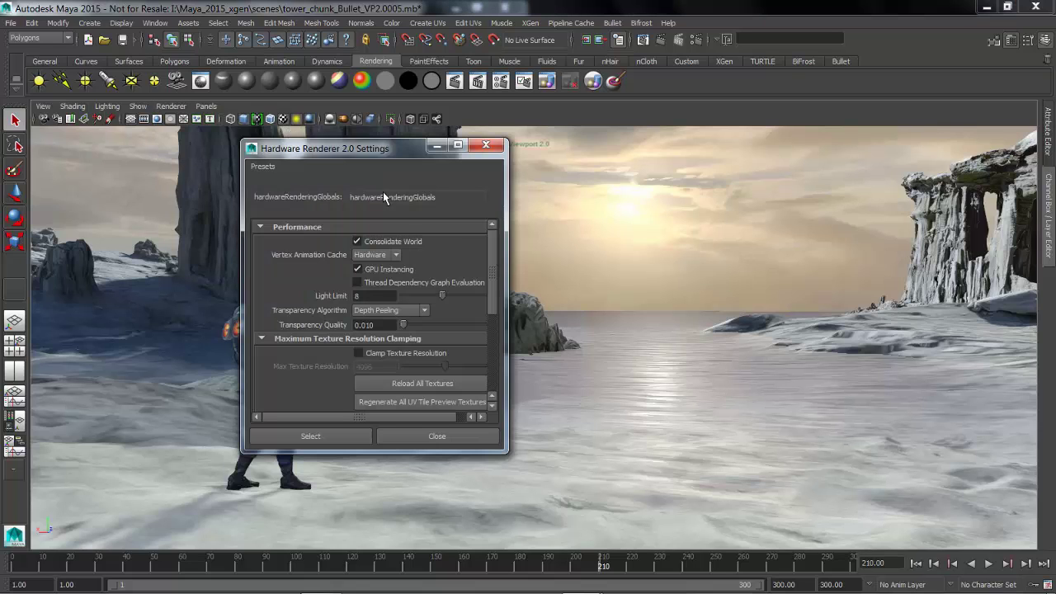
drag(391, 151, 471, 140)
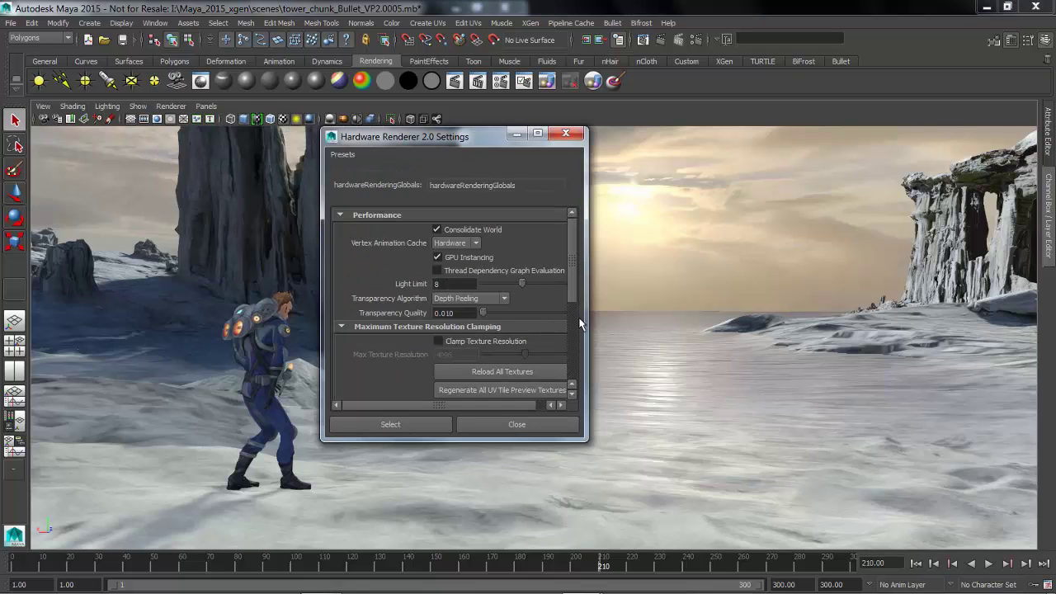
scroll(495, 322, down, 5)
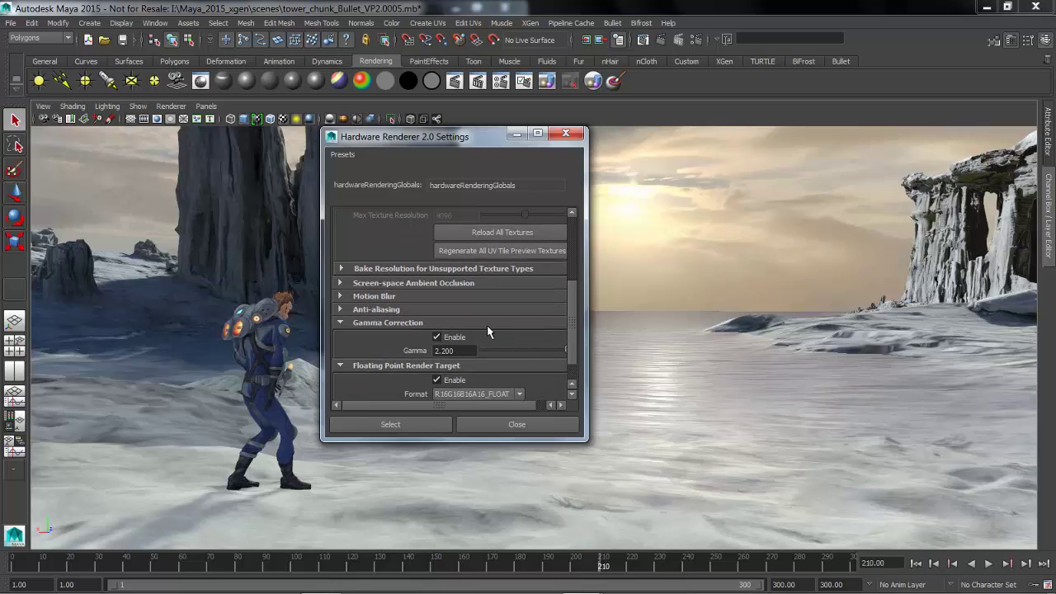
click(475, 395)
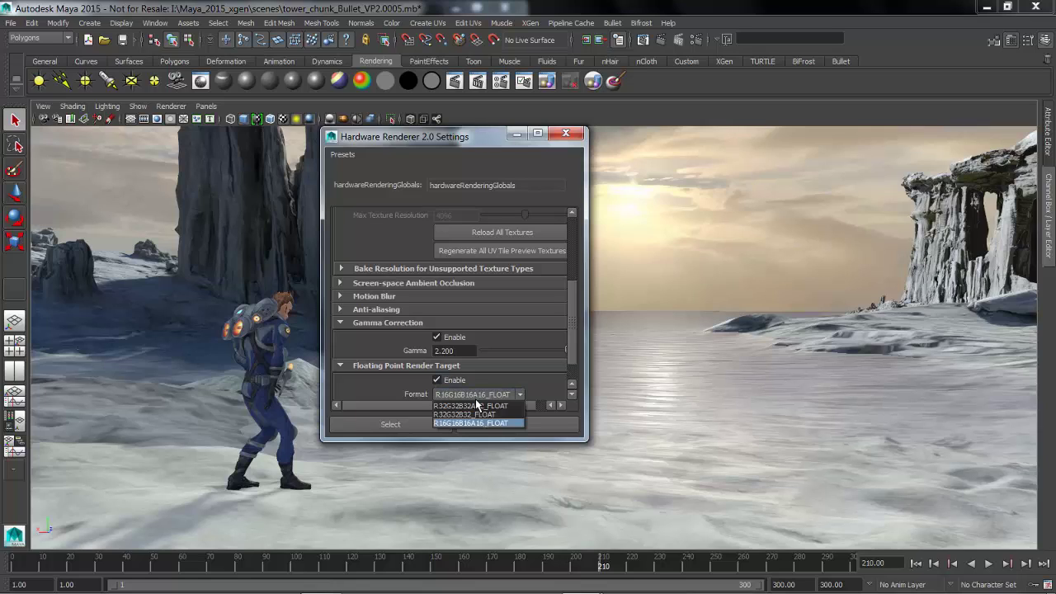
click(502, 391)
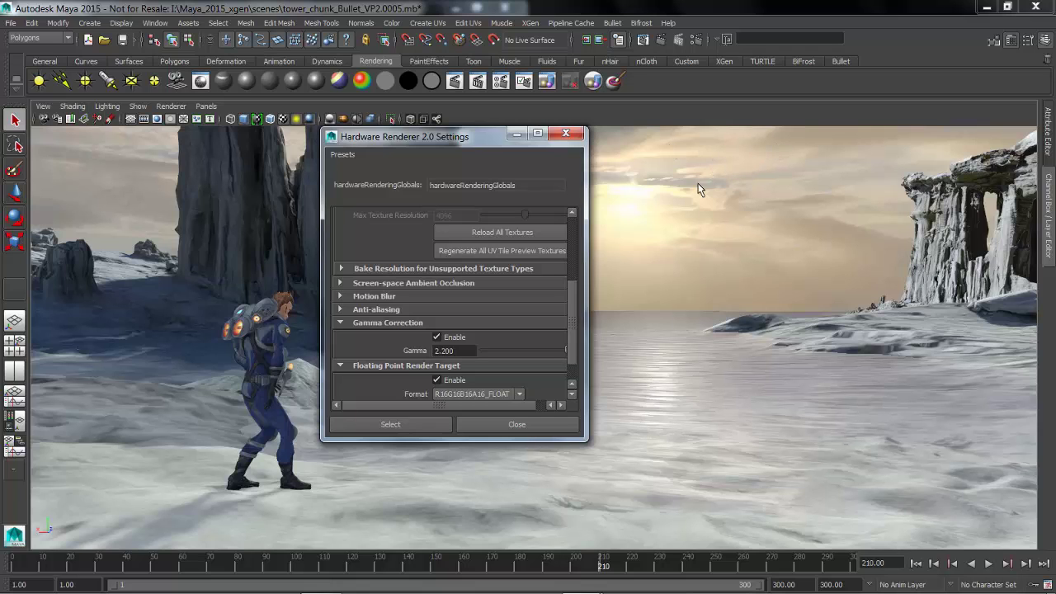
alt+drag(711, 207, 709, 202)
alt+middle_drag(709, 202, 743, 291)
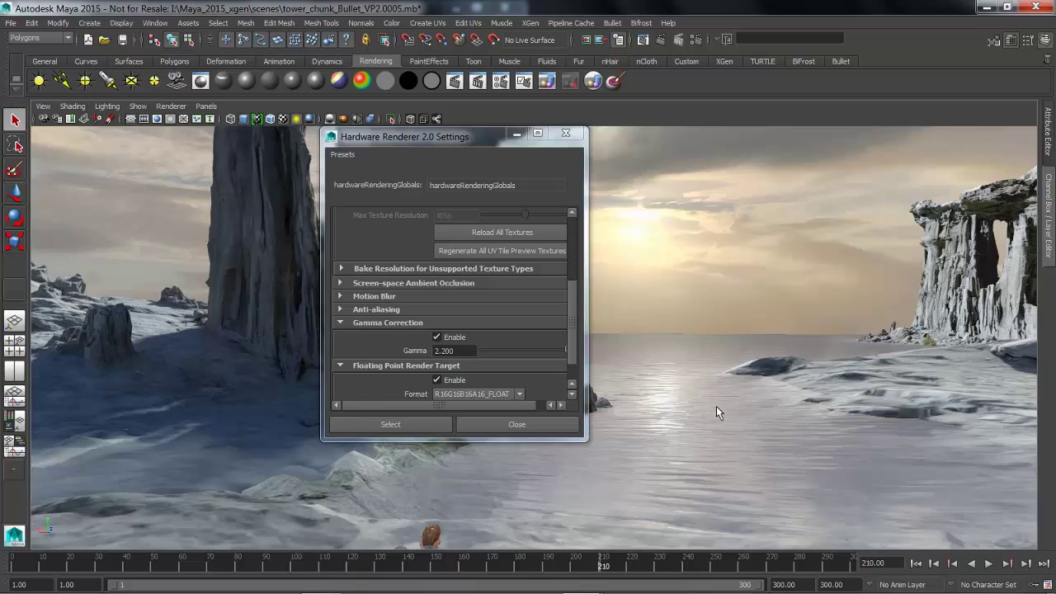
alt+middle_drag(716, 408, 700, 408)
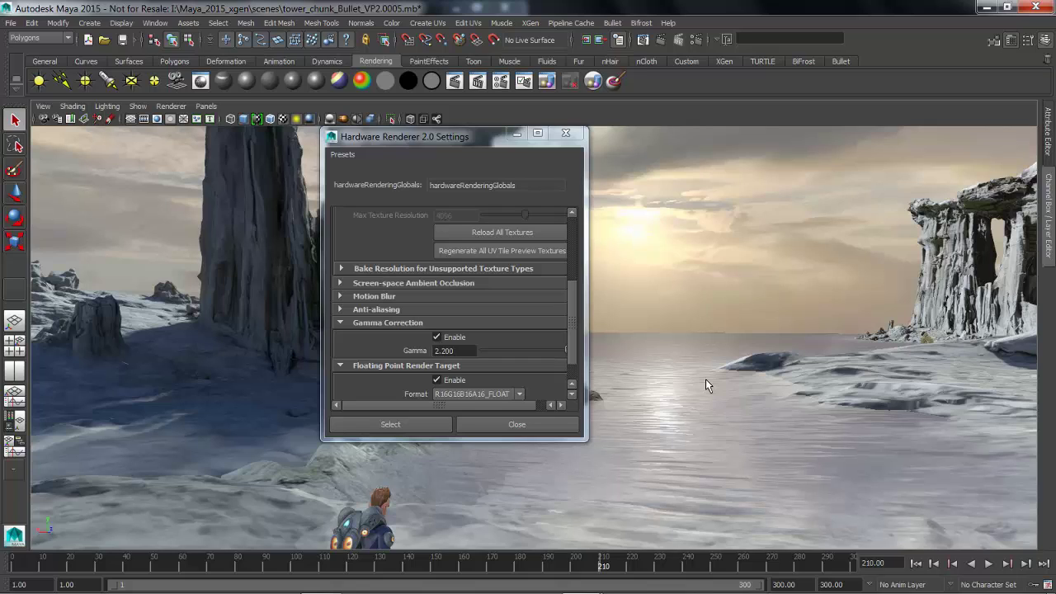
alt+drag(724, 373, 713, 326)
click(566, 134)
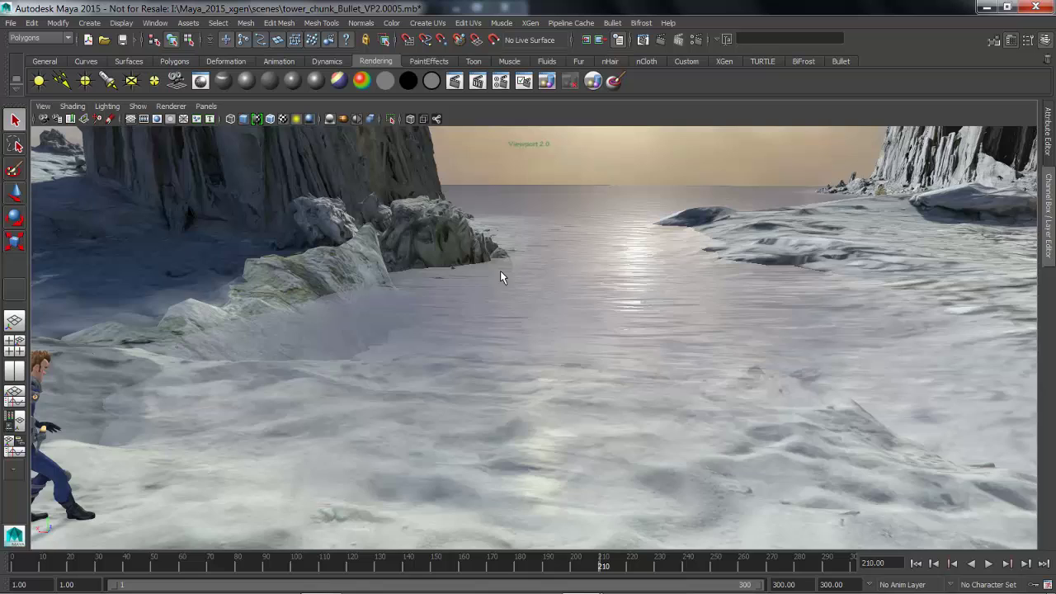
- Examine the water surface, its sun reflections and the shoreline transition from several camera angles
alt+drag(500, 277, 503, 340)
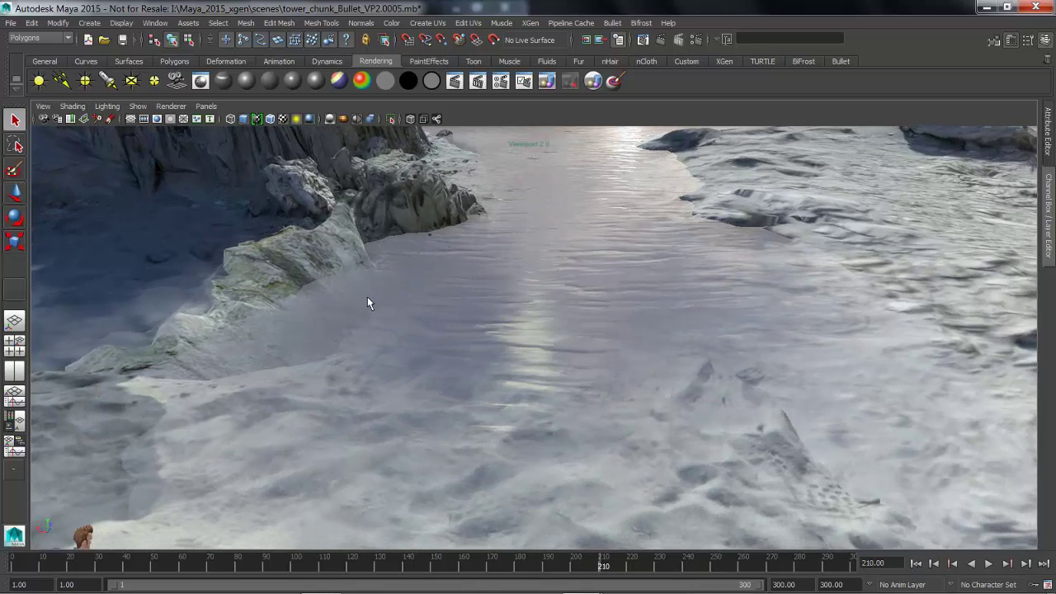
alt+middle_drag(694, 260, 670, 297)
mouse_move(542, 191)
alt+mouse_down()
mouse_move(552, 217)
mouse_move(547, 208)
alt+mouse_up()
mouse_move(582, 326)
alt+middle_down()
mouse_move(594, 288)
mouse_move(590, 313)
alt+middle_up()
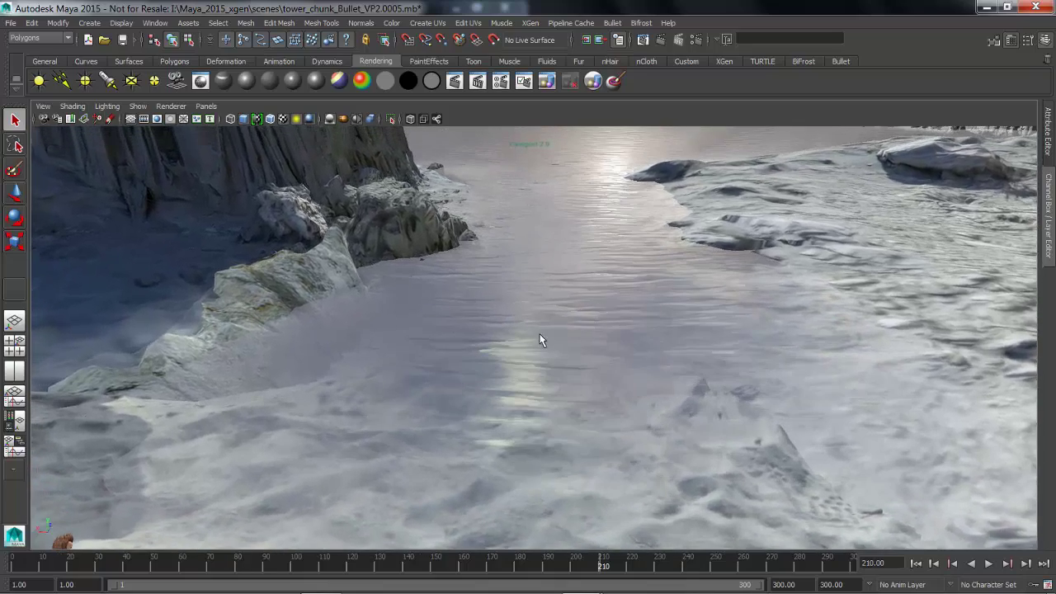
alt+right_drag(539, 336, 589, 342)
alt+drag(589, 342, 600, 364)
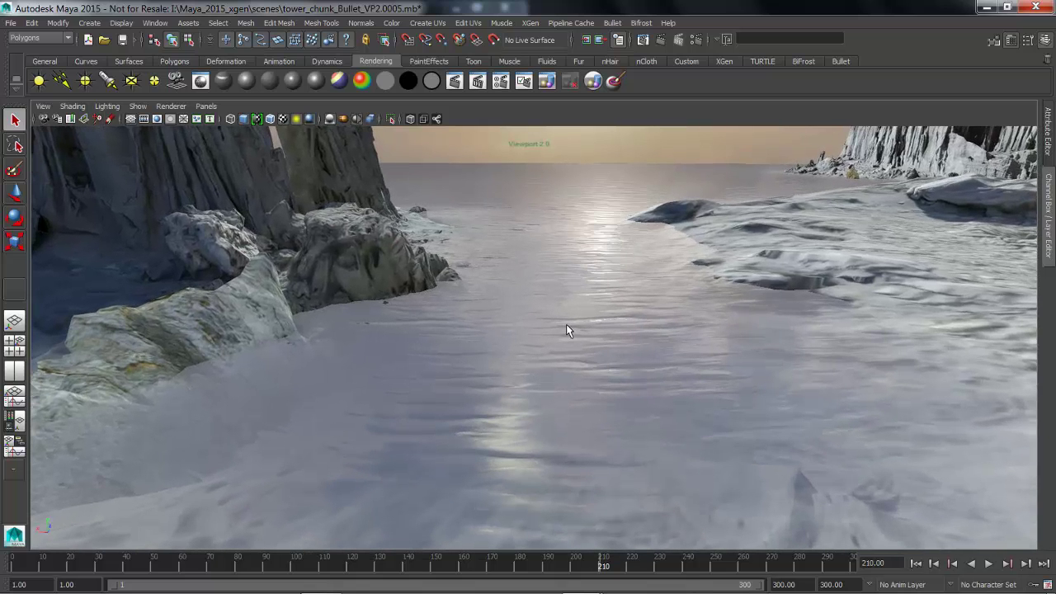
alt+drag(570, 330, 575, 317)
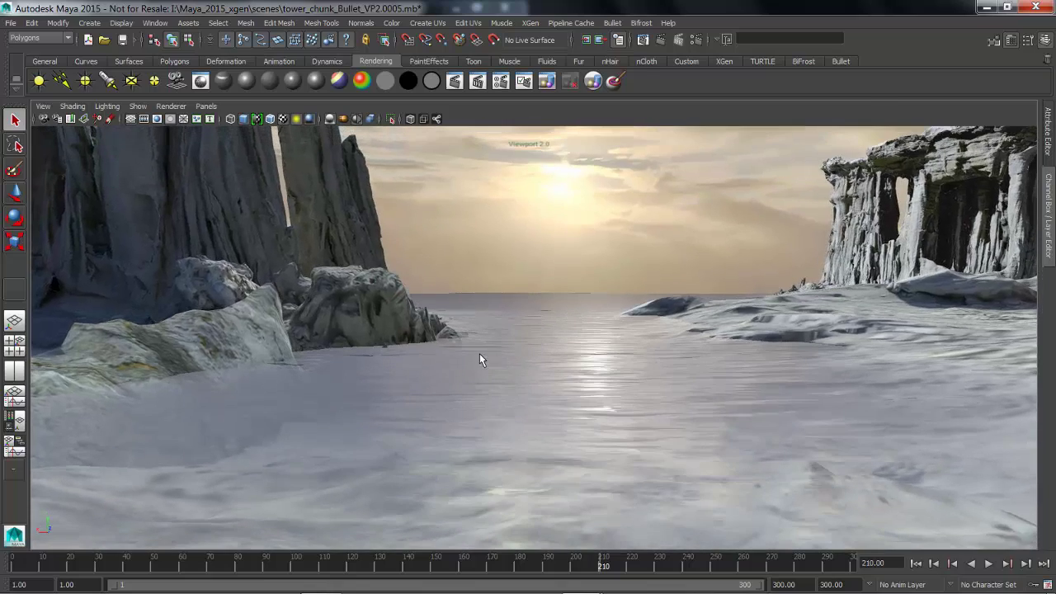
alt+drag(555, 367, 590, 436)
mouse_move(553, 376)
alt+mouse_down()
mouse_move(556, 330)
mouse_move(555, 394)
mouse_move(560, 372)
alt+mouse_up()
alt+drag(549, 325, 576, 317)
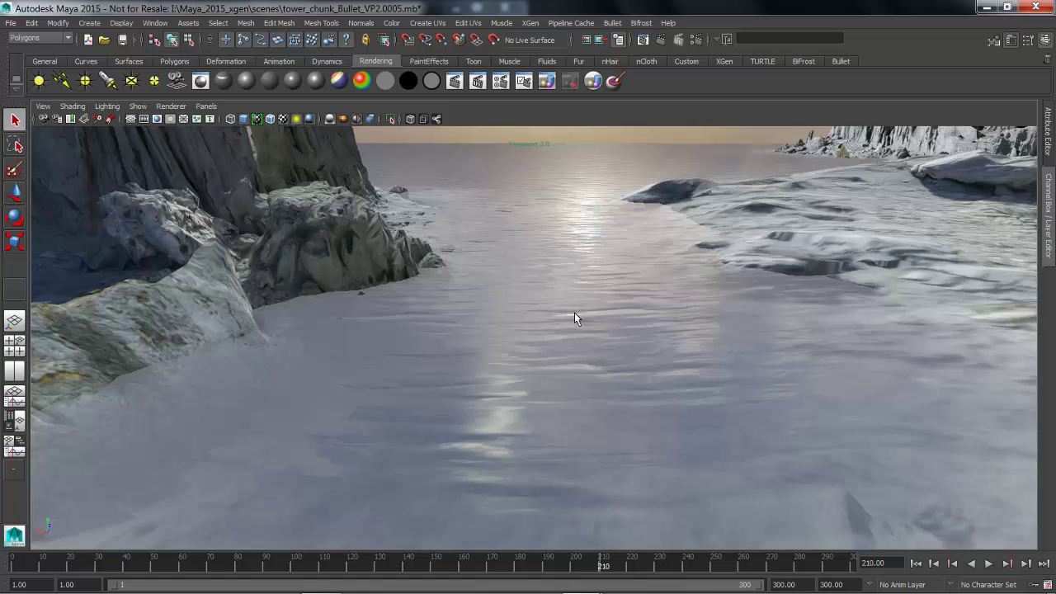
alt+drag(573, 318, 577, 311)
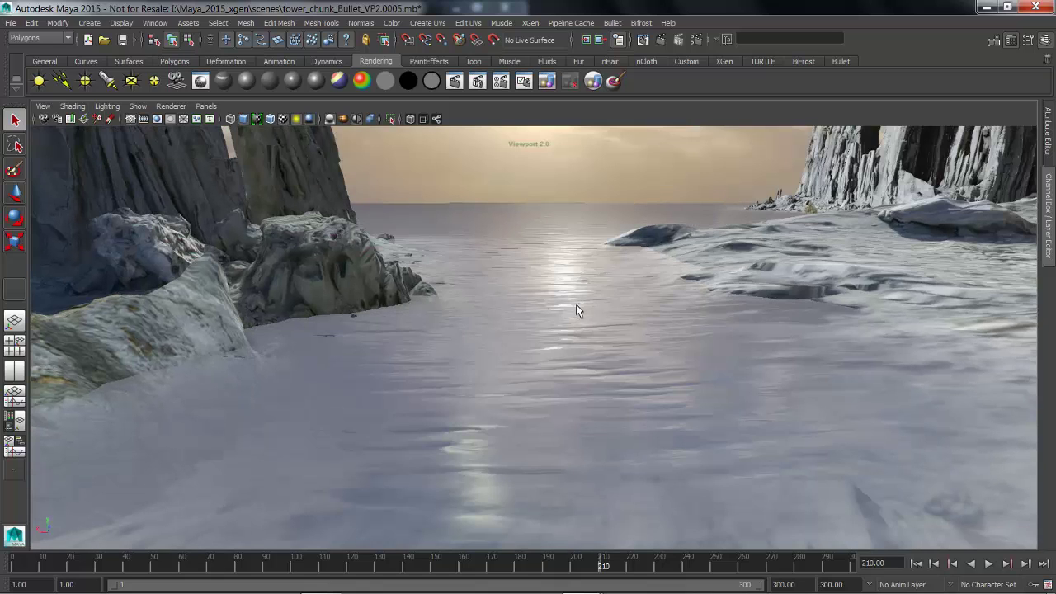
- Show the Node Editor side by side with the perspective view and widen it to reveal the water's shading network
click(15, 372)
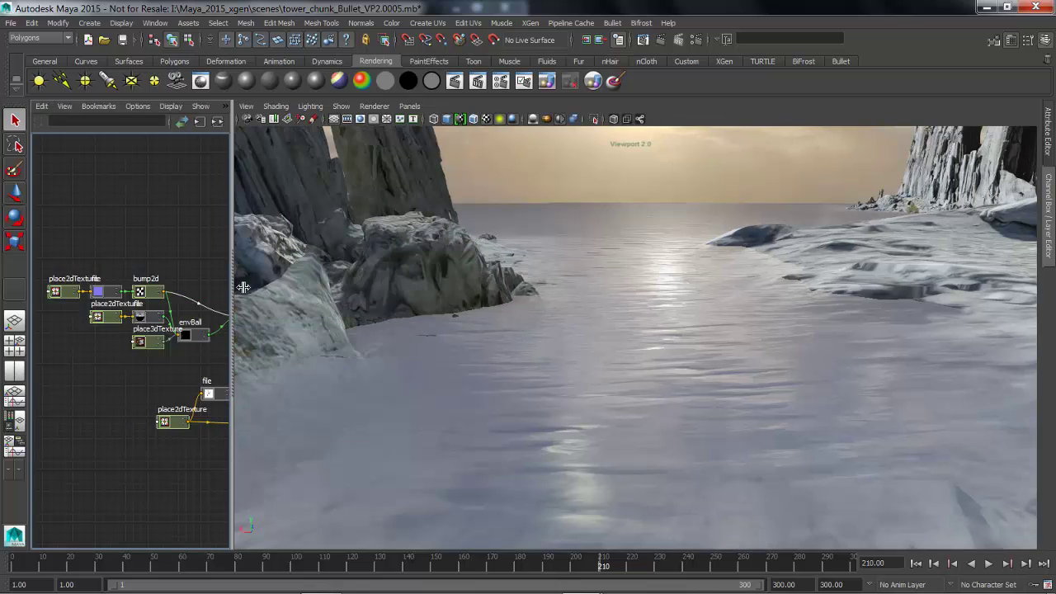
drag(244, 286, 375, 289)
scroll(247, 355, down, 2)
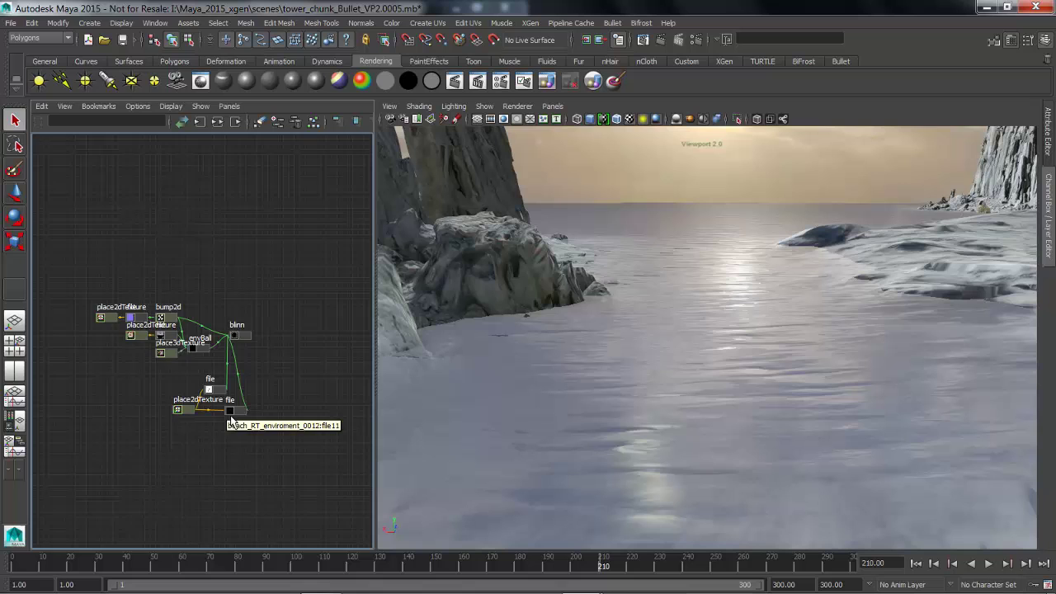
- Move the blinn node away from the other nodes and remove the connection from the white file texture to it
scroll(231, 413, up, 5)
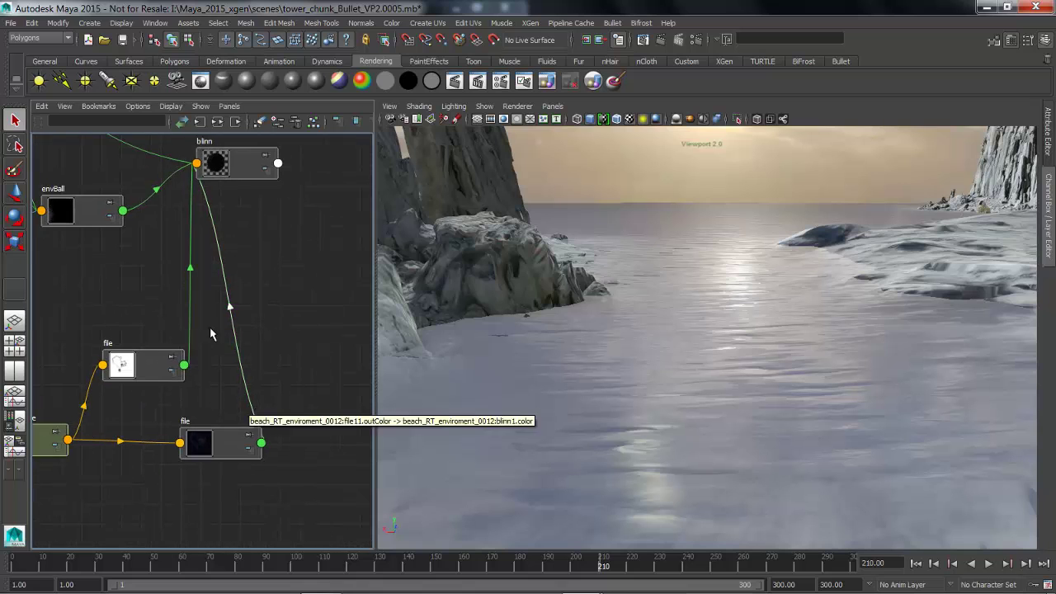
drag(229, 166, 322, 188)
drag(200, 247, 246, 322)
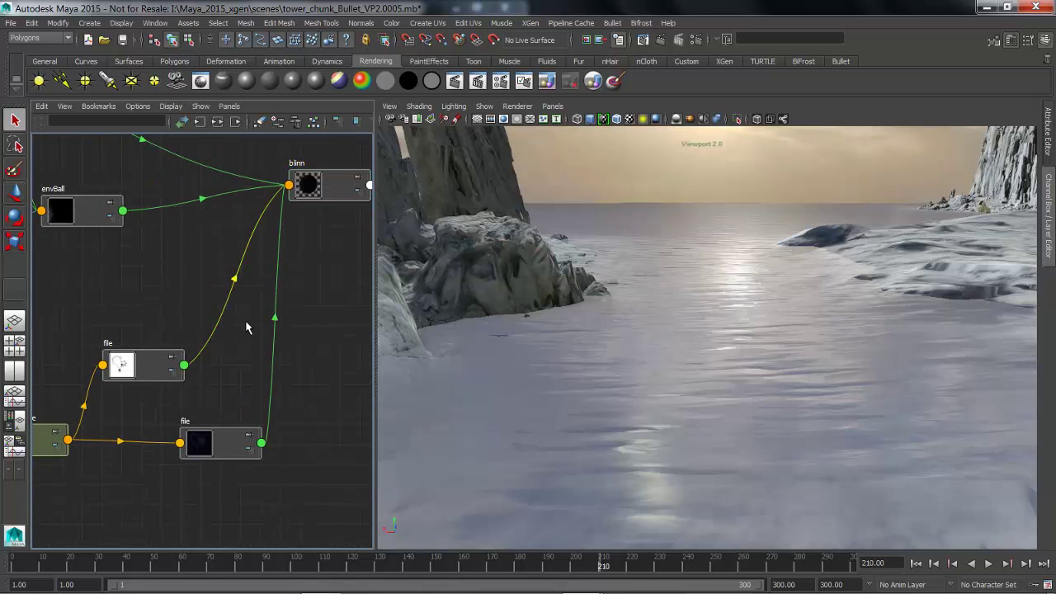
scroll(239, 318, up, 2)
scroll(214, 297, down, 3)
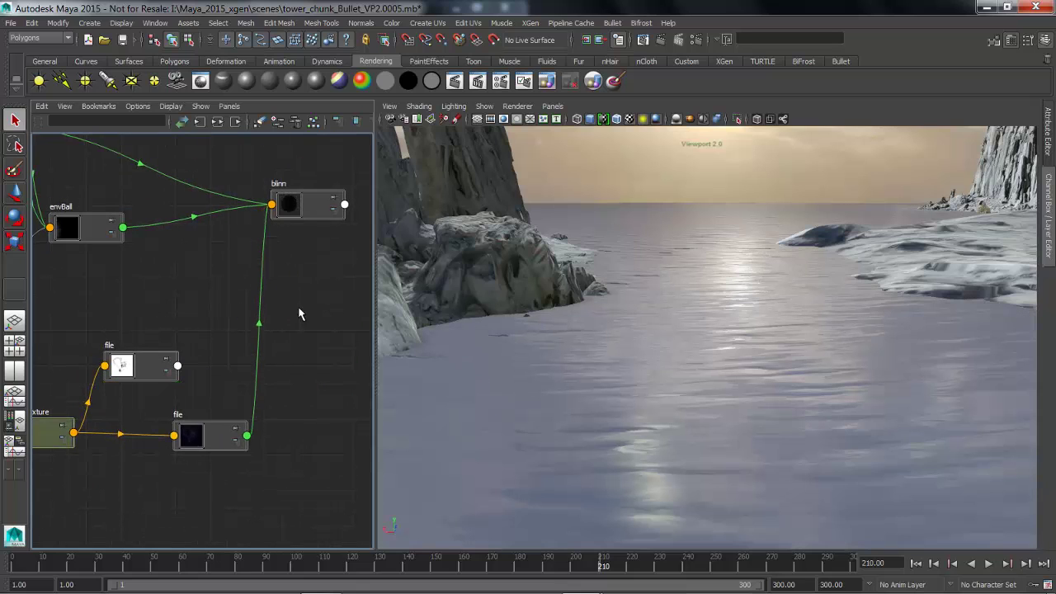
- Create a samplerInfo node in the empty space between the file textures and the blinn node
alt+middle_drag(223, 299, 234, 316)
key(Tab)
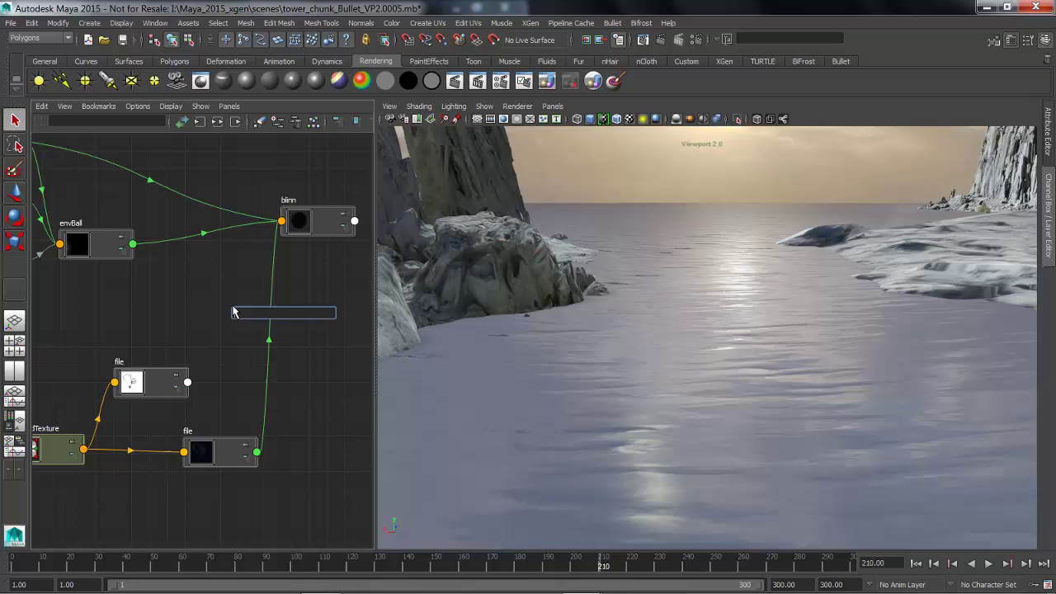
text(sam)
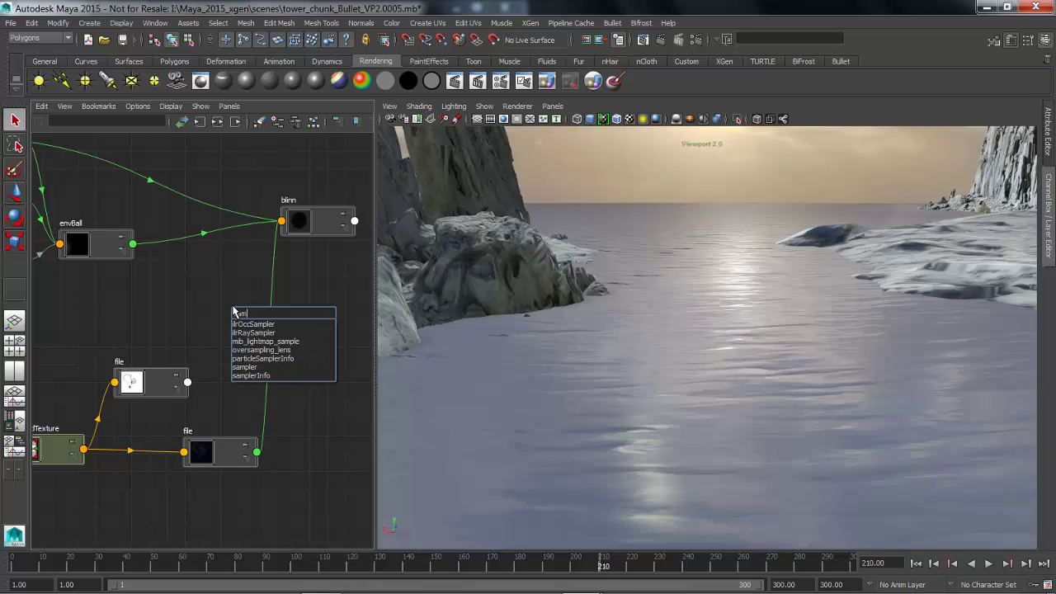
key(Down)
key(Down)
key(Down)
key(Down)
key(Down)
key(Down)
key(Down)
key(Return)
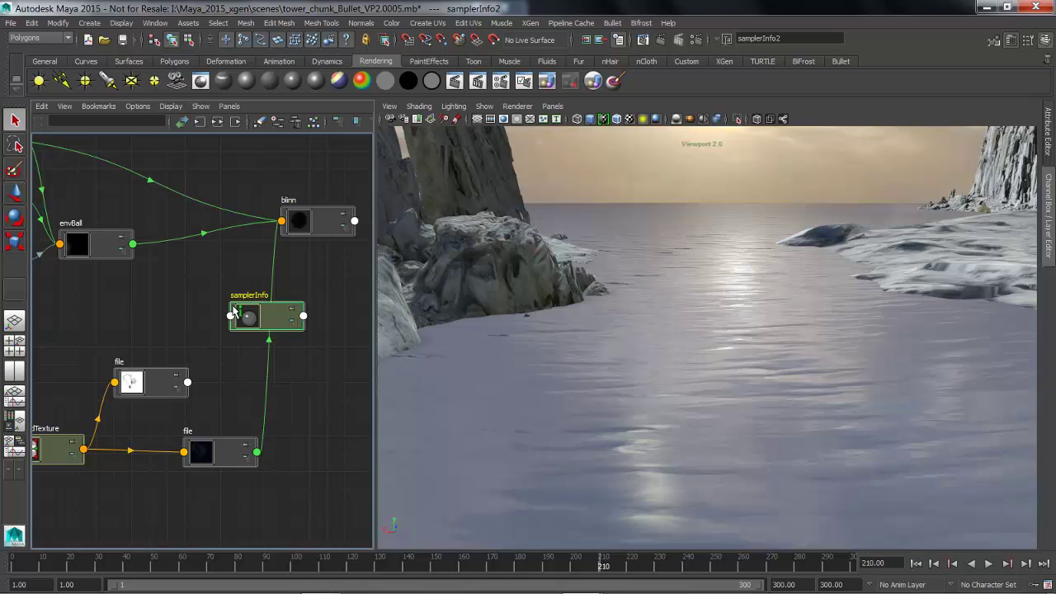
- Move the samplerInfo node beside the blinn and expand both nodes to show all their attributes
drag(274, 319, 194, 208)
key(3)
click(333, 223)
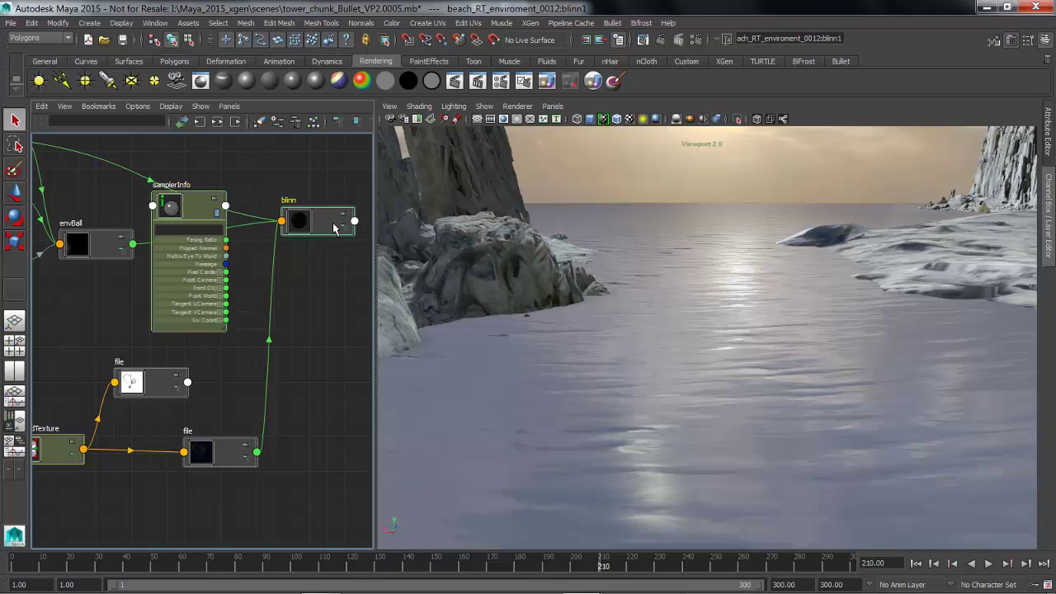
key(3)
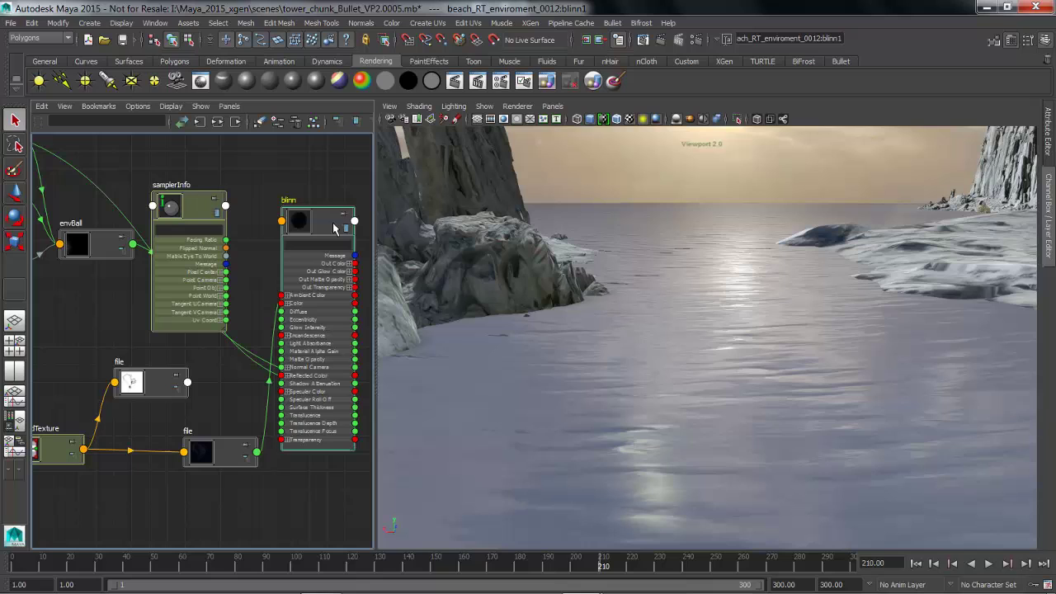
drag(320, 238, 318, 176)
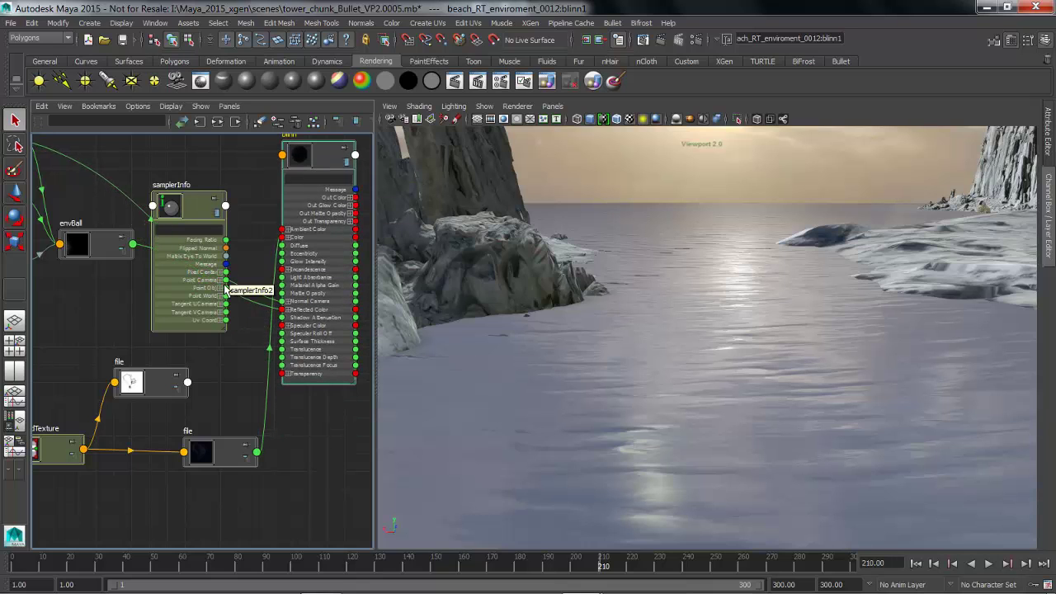
alt+middle_drag(204, 331, 179, 344)
- Connect the samplerInfo's Facing Ratio to the blinn's Transparency R, G and B inputs
click(263, 388)
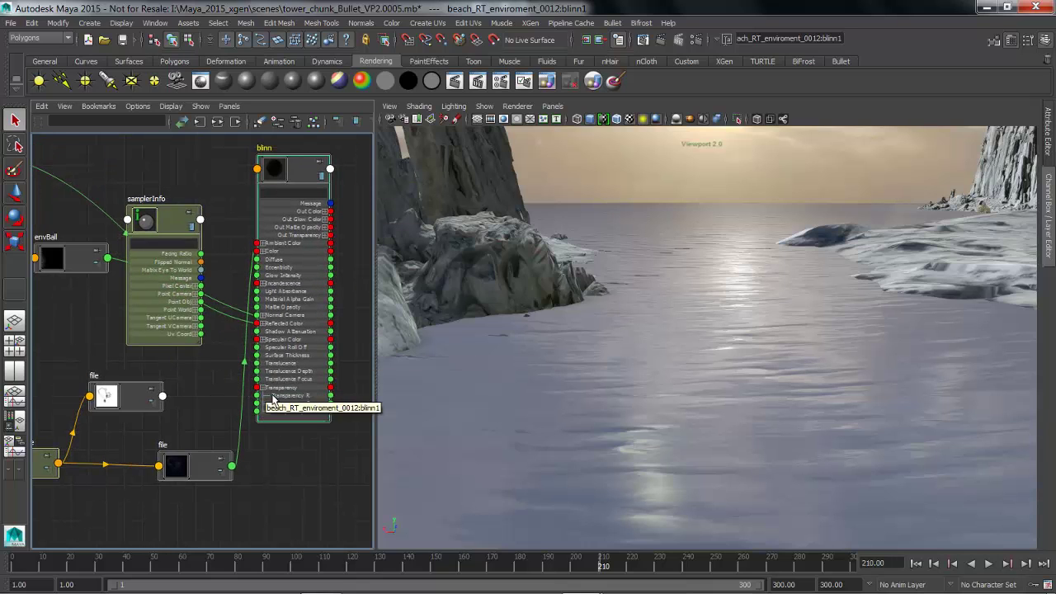
drag(232, 399, 256, 396)
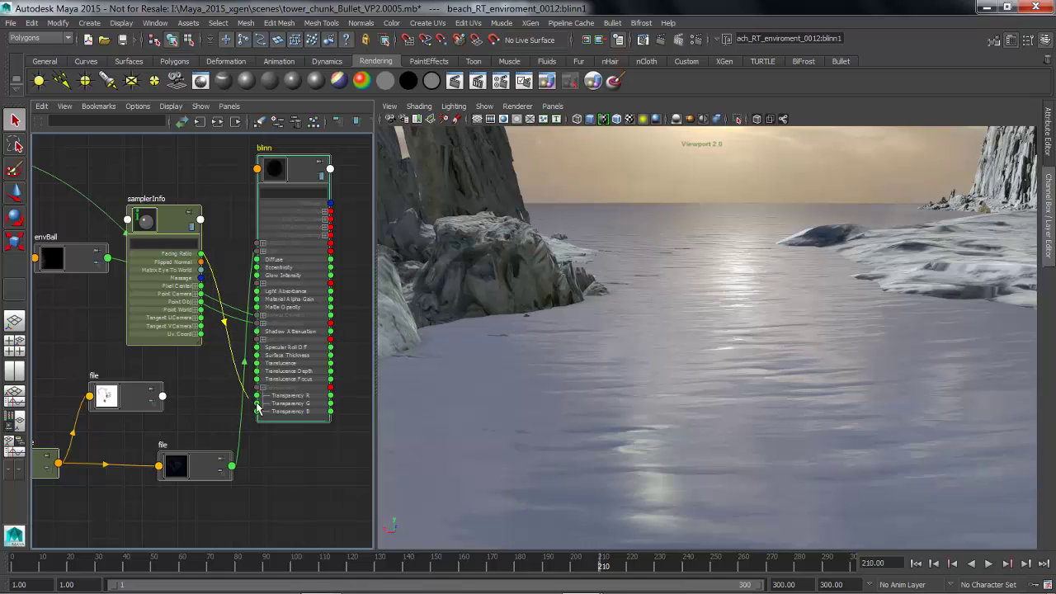
mouse_move(201, 254)
mouse_down()
mouse_move(240, 346)
mouse_move(244, 403)
mouse_move(257, 411)
mouse_up()
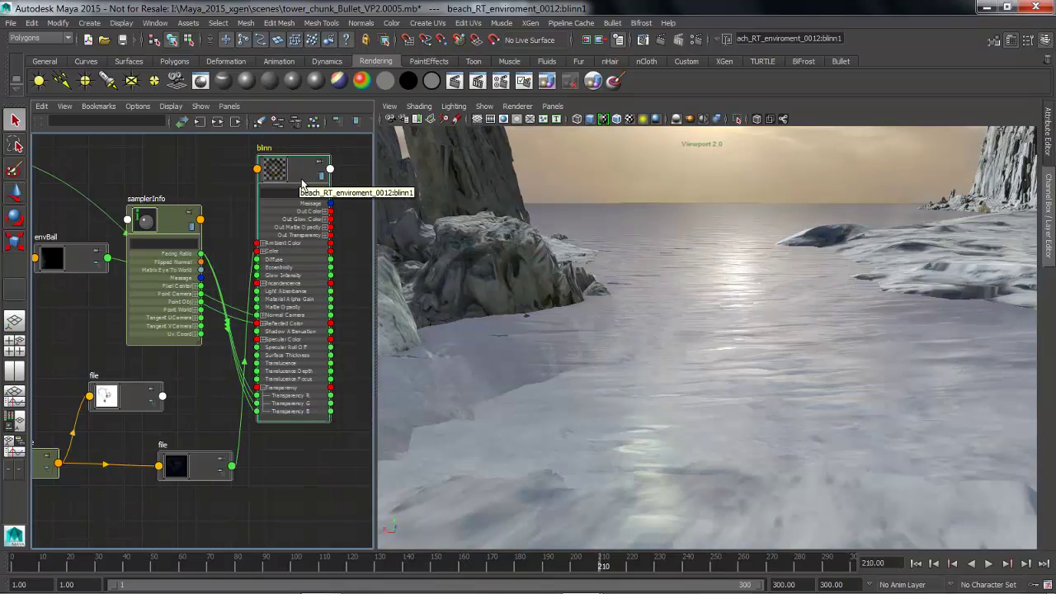
- Space the blinn and samplerInfo nodes apart and check the water's transparency from lower camera angles
drag(307, 181, 334, 178)
drag(165, 233, 159, 248)
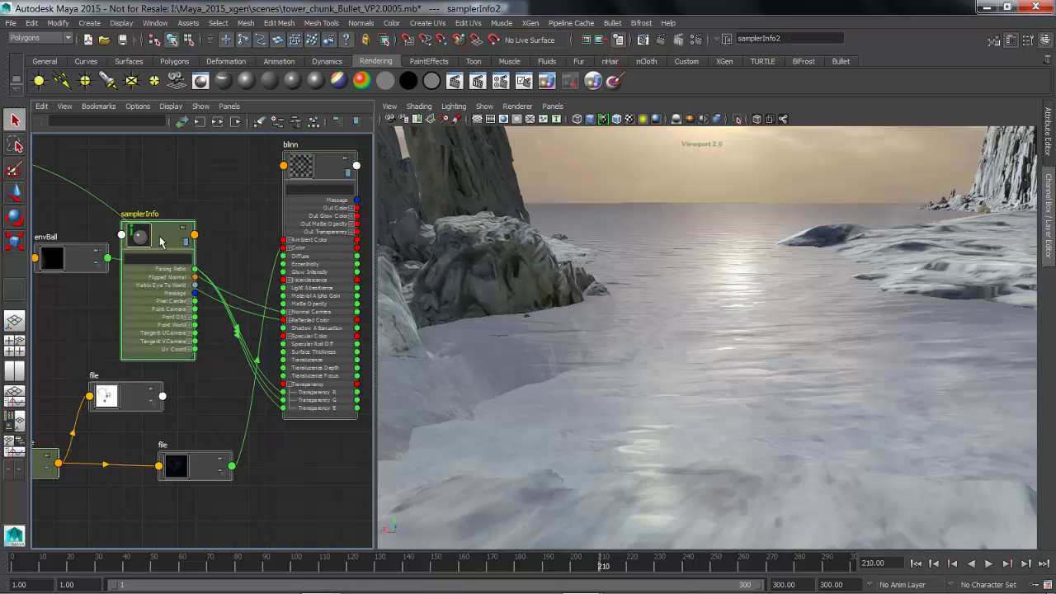
alt+drag(867, 347, 761, 323)
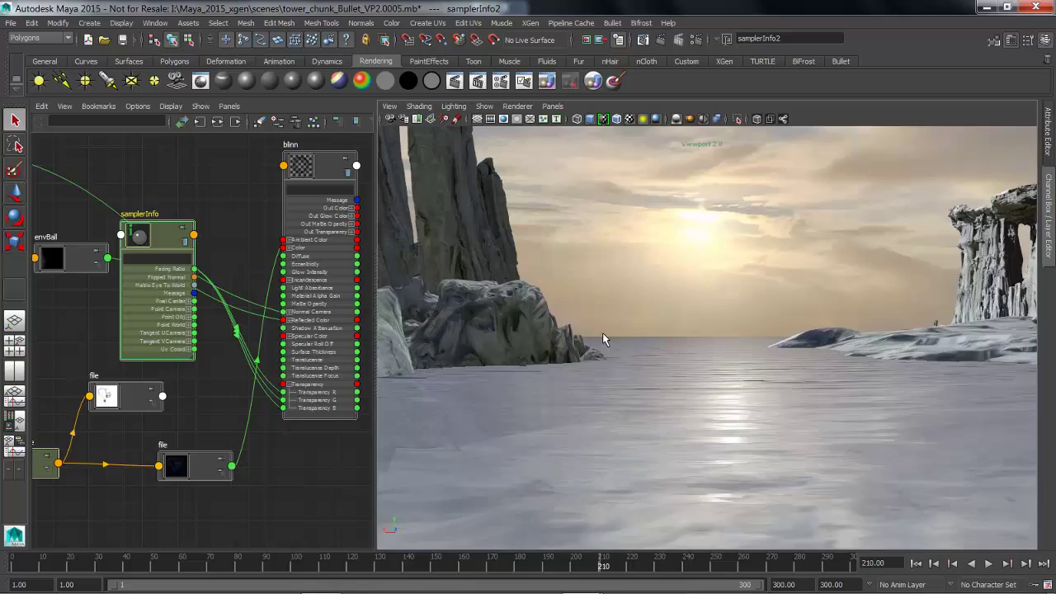
alt+drag(602, 339, 684, 341)
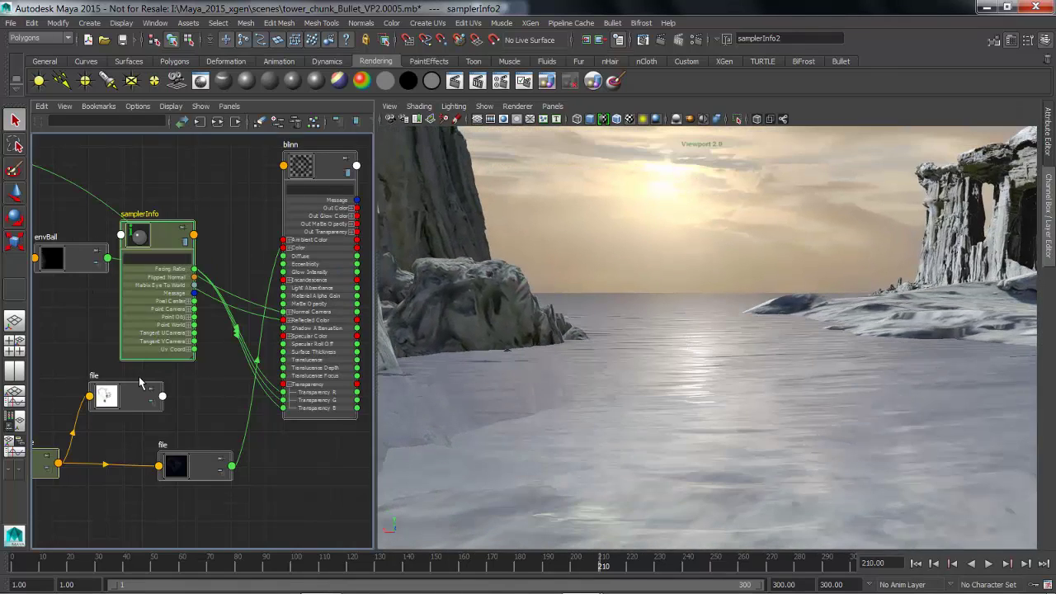
- Clear space around the samplerInfo and white file nodes and remove the Facing Ratio connections to the blinn's transparency
alt+middle_drag(139, 377, 171, 393)
drag(115, 278, 84, 273)
drag(171, 257, 141, 262)
alt+middle_drag(221, 343, 232, 315)
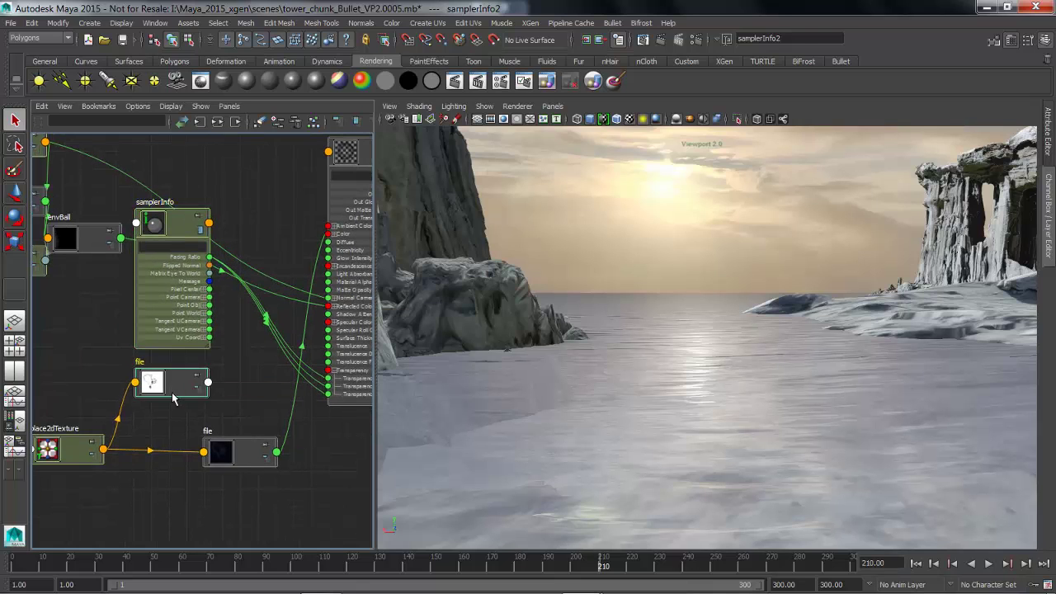
drag(172, 394, 163, 415)
drag(186, 228, 173, 231)
drag(266, 307, 263, 350)
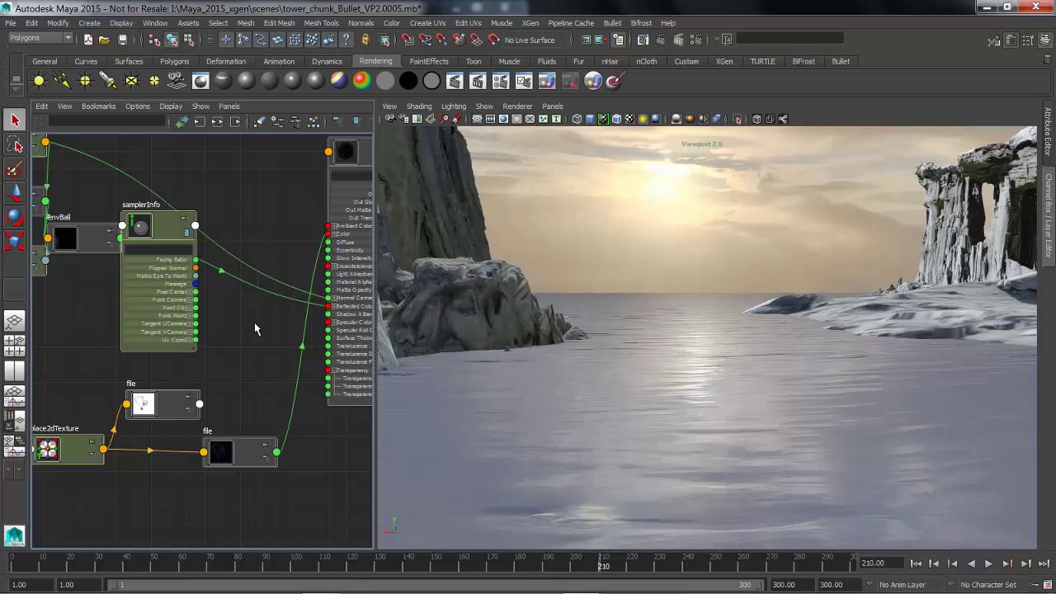
drag(150, 232, 162, 240)
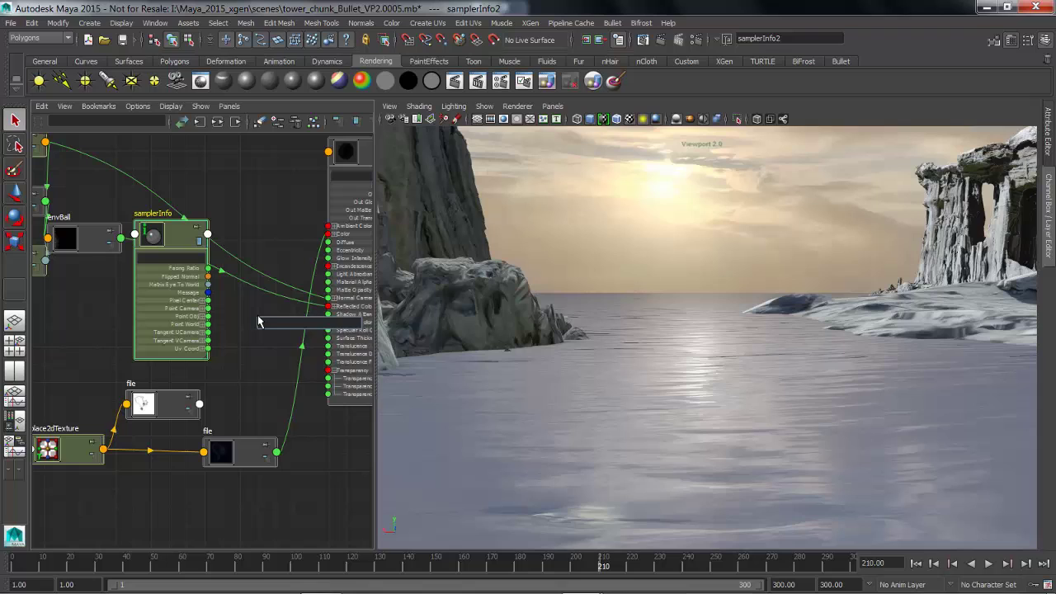
- Create a ramp texture node in the empty space between the samplerInfo and blinn nodes
text(ram)
key(Down)
key(Down)
key(Down)
key(Down)
key(Down)
key(Down)
key(Down)
key(Down)
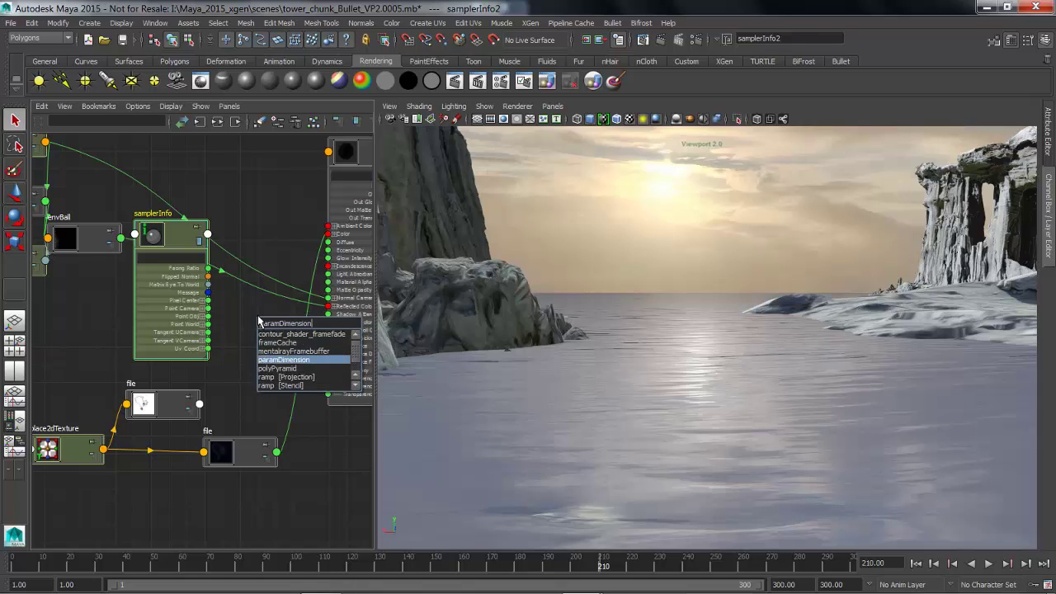
key(Return)
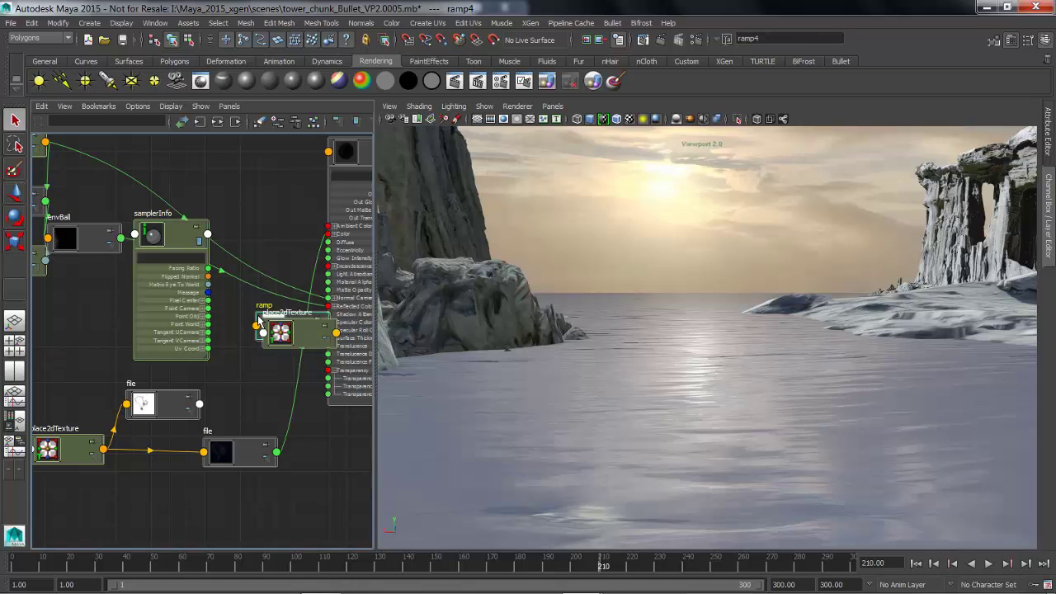
- Delete the place2dTexture node attached to the ramp and move the ramp closer to the samplerInfo
drag(304, 340, 254, 386)
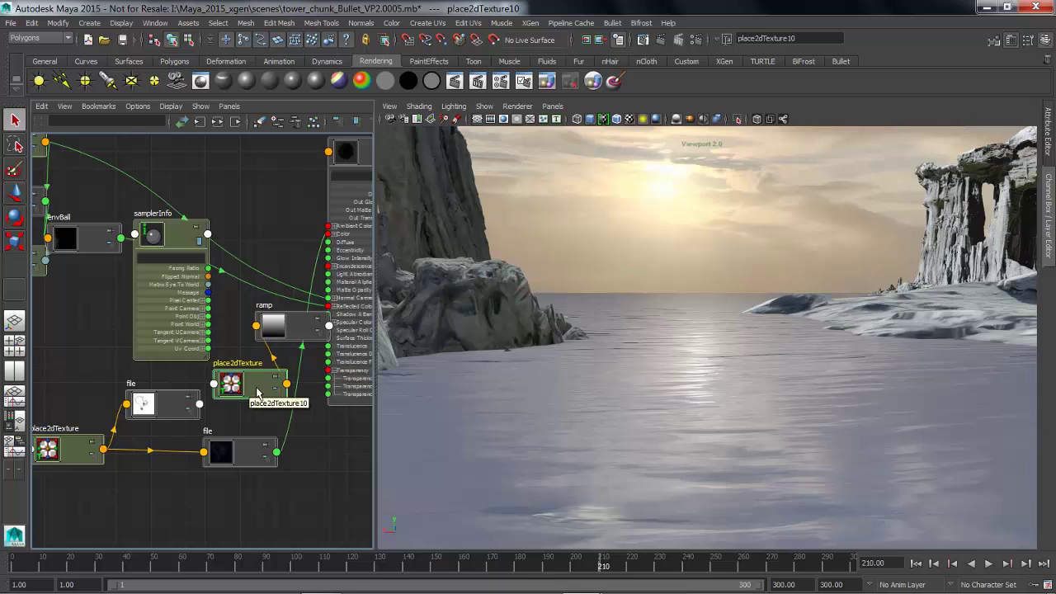
key(Delete)
drag(306, 334, 286, 330)
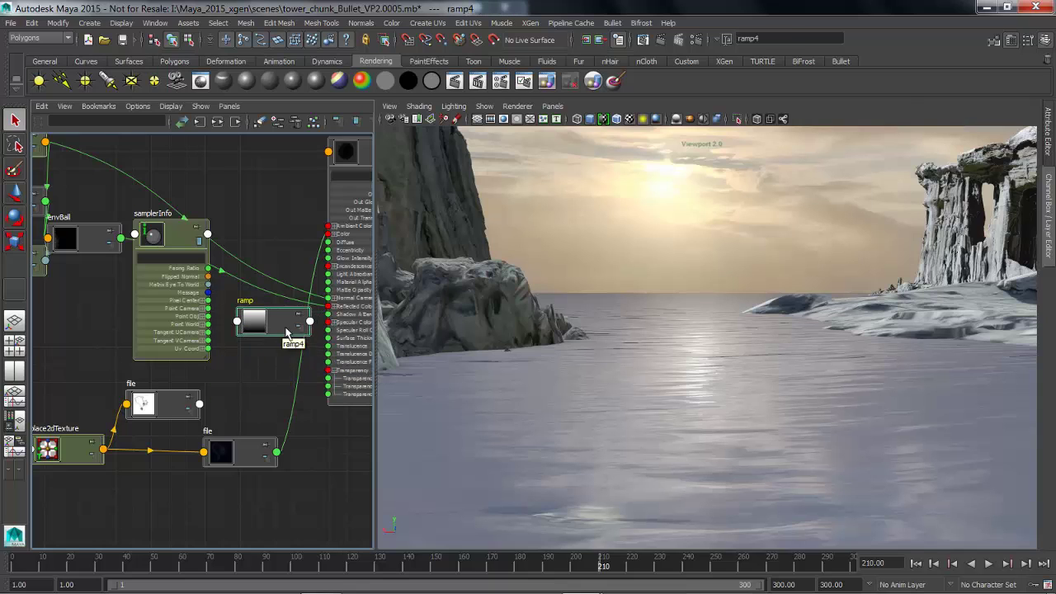
- Show the ramp's attributes and inspect its gradient in an enlarged window, closing that window when done
double_click(283, 324)
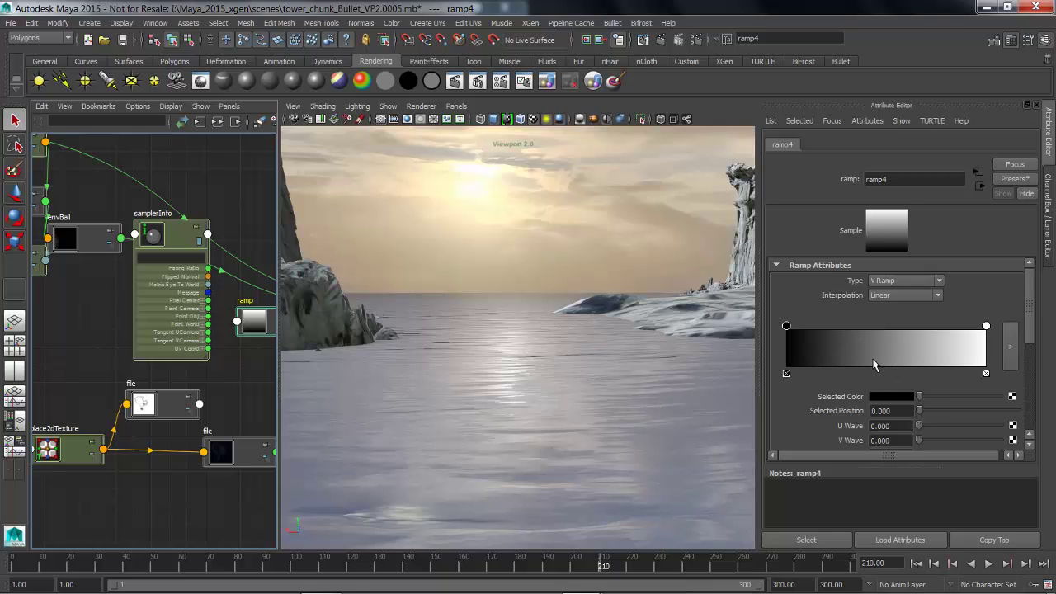
click(1011, 347)
drag(353, 301, 532, 301)
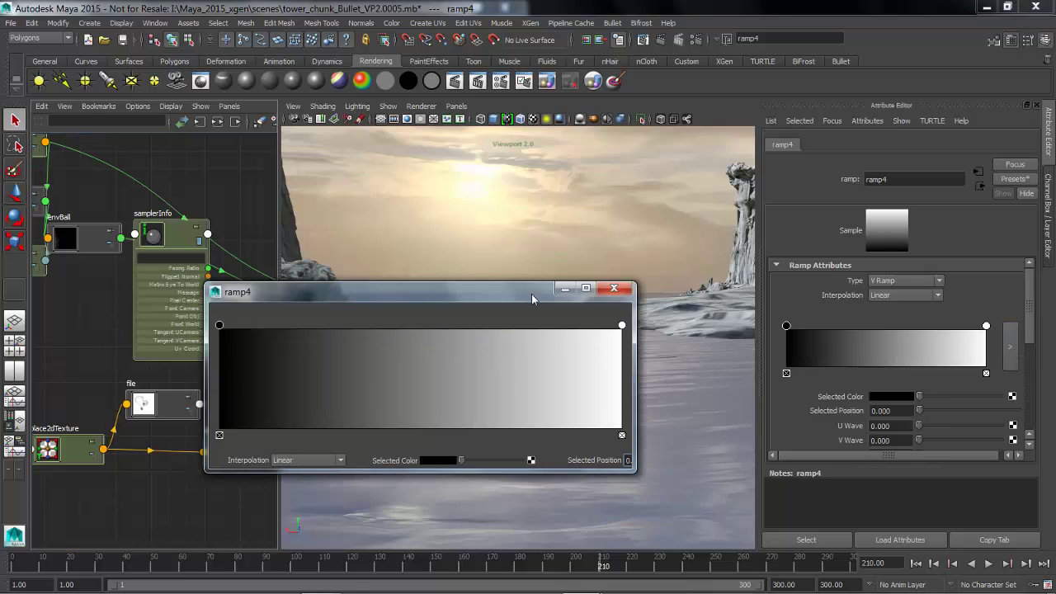
click(615, 290)
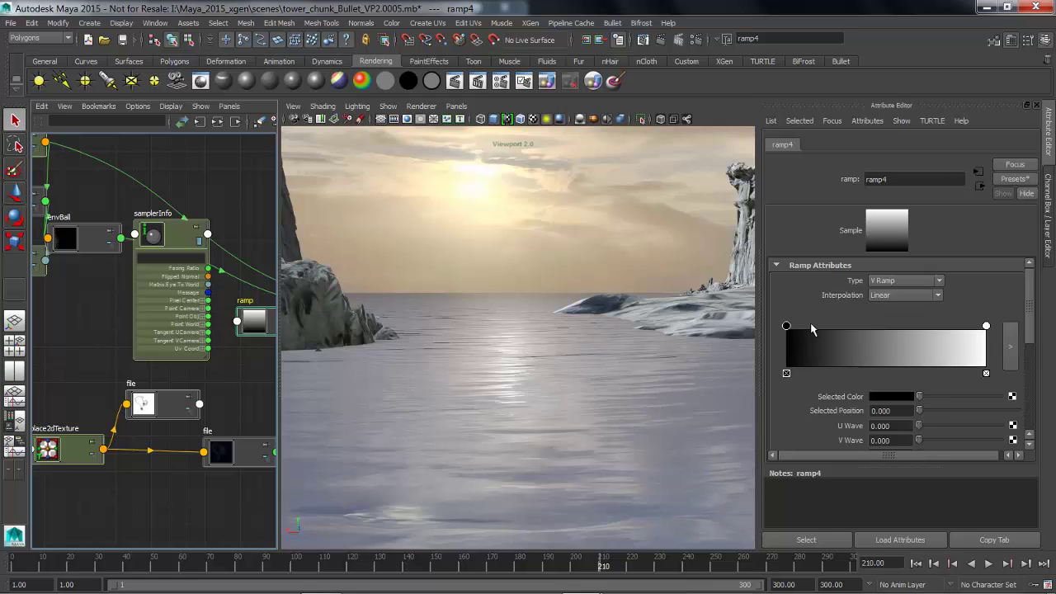
- Reposition the ramp node between samplerInfo and blinn and expand its attributes, including the Uv Coord components
alt+middle_drag(112, 302, 47, 340)
drag(229, 342, 222, 140)
key(3)
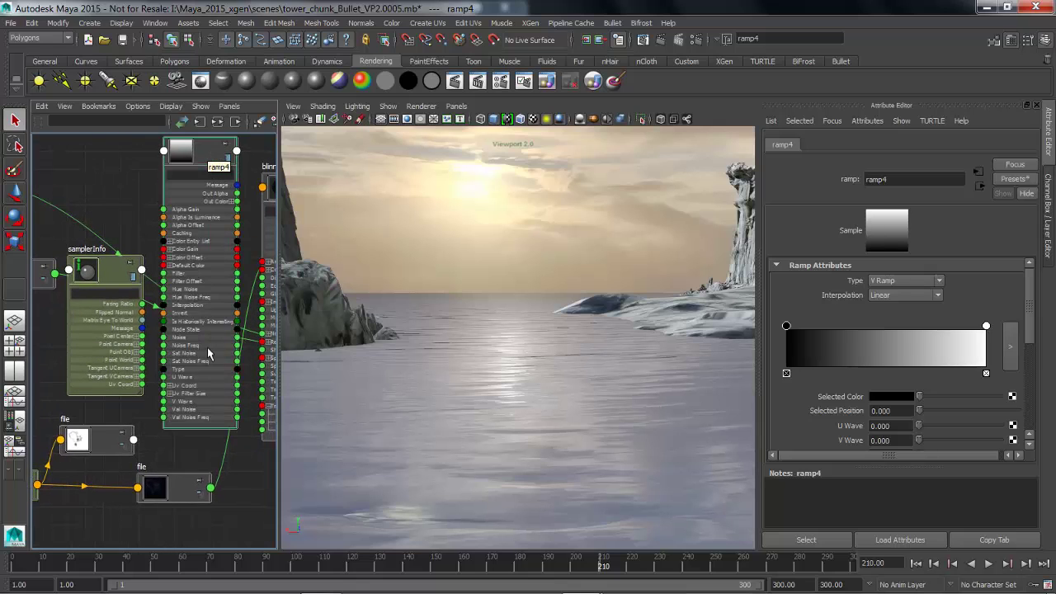
click(170, 385)
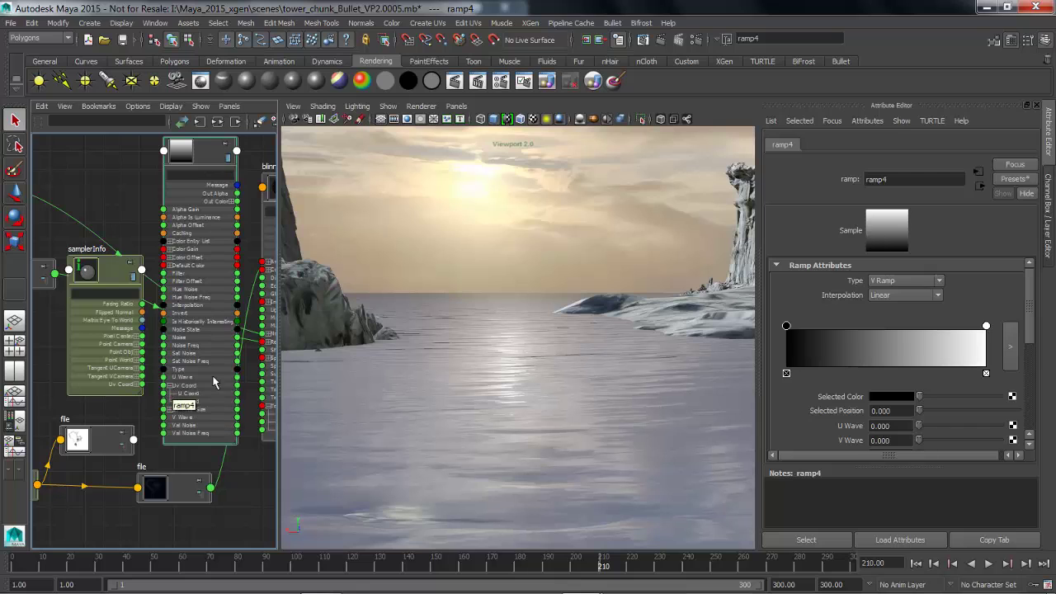
drag(213, 156, 216, 133)
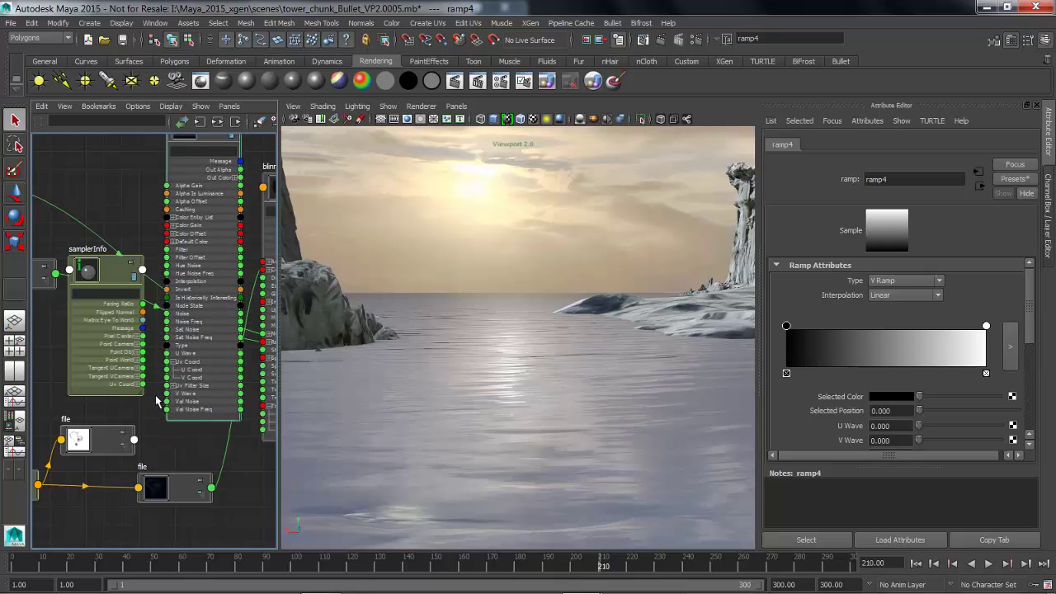
- Connect the samplerInfo's Facing Ratio to the ramp's V Coord
alt+middle_drag(123, 396, 131, 398)
alt+right_drag(131, 399, 149, 391)
mouse_move(135, 264)
mouse_down()
mouse_move(123, 276)
mouse_move(124, 263)
mouse_up()
drag(146, 305, 188, 378)
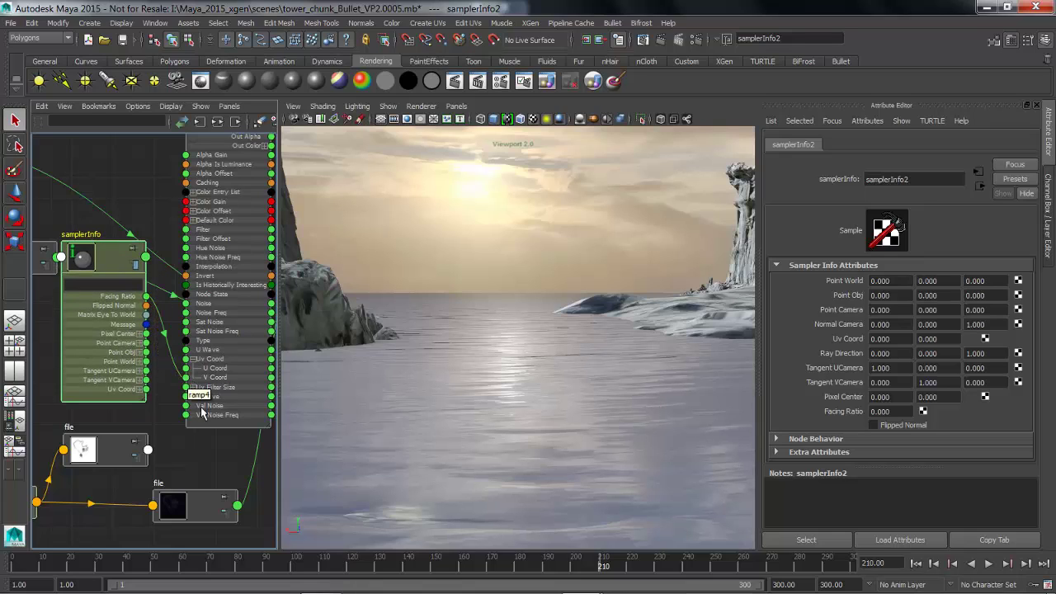
- Connect the ramp's Out Color to the Transparency of the water's blinn material
alt+middle_drag(218, 292, 146, 371)
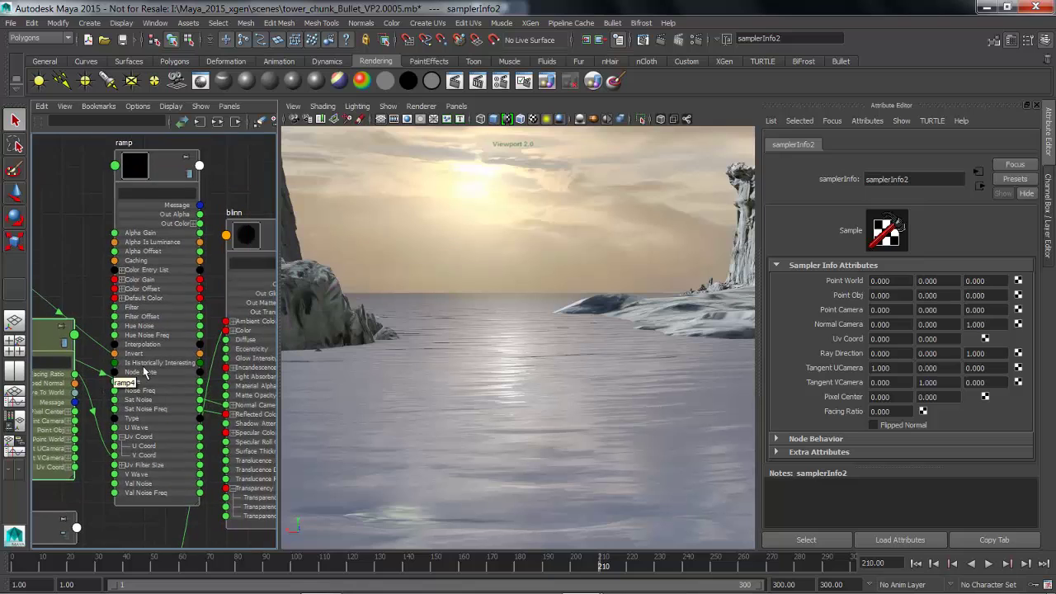
alt+right_drag(146, 371, 151, 299)
click(250, 264)
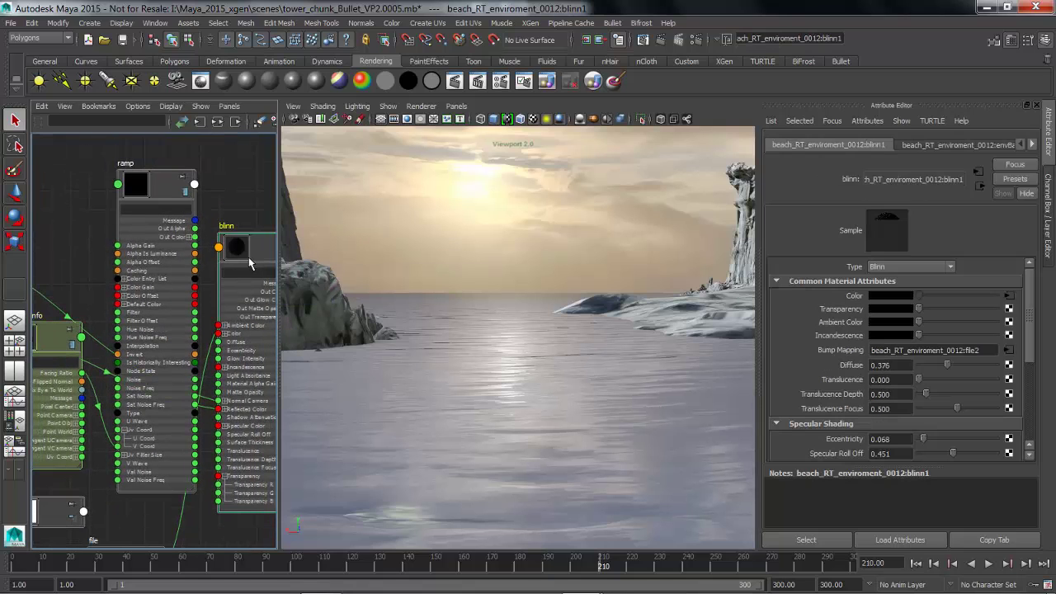
click(163, 195)
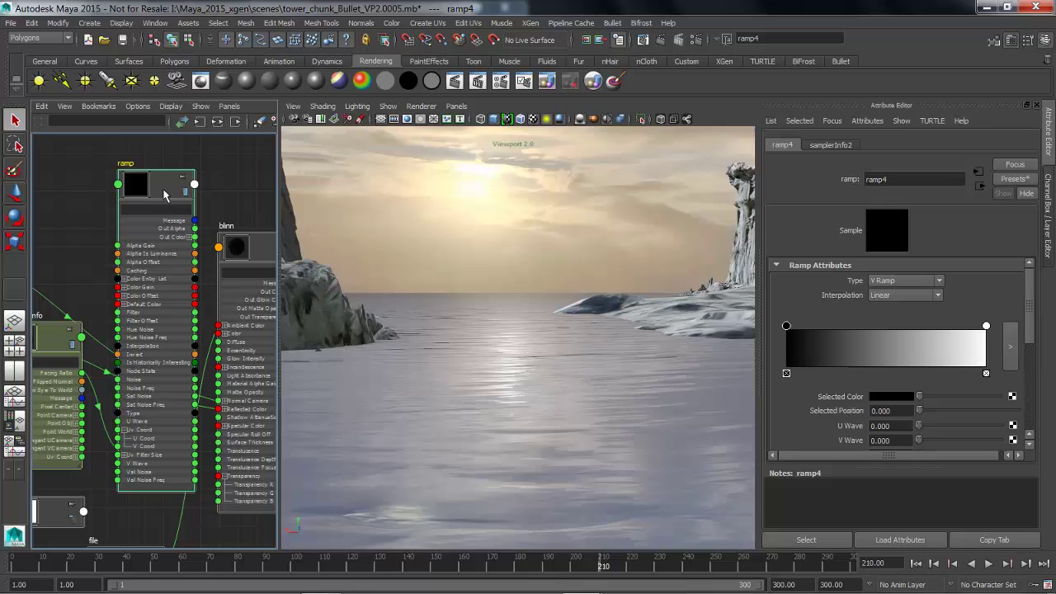
right_click(180, 175)
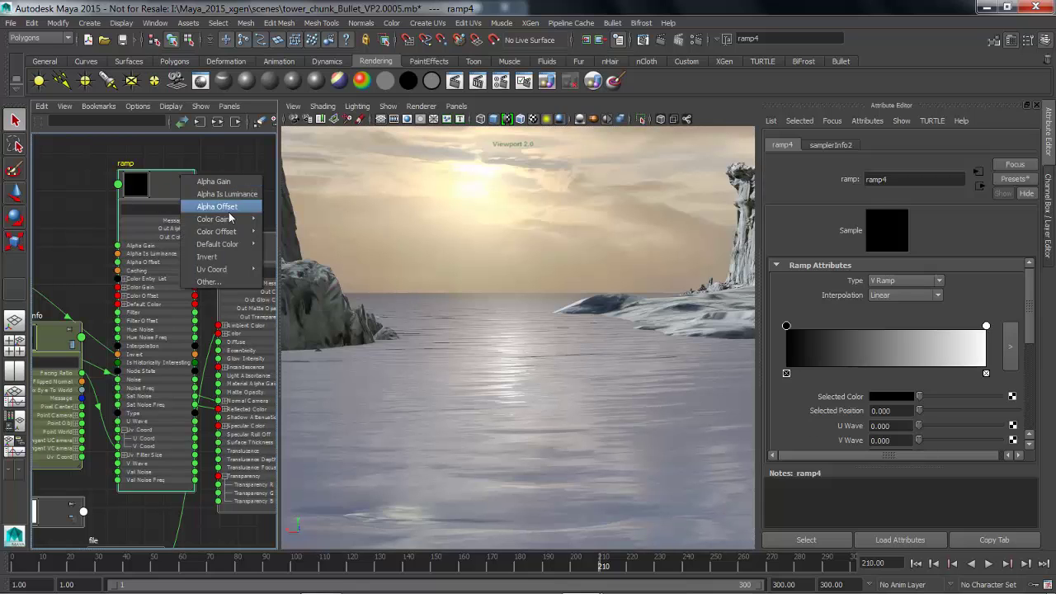
click(242, 166)
click(257, 246)
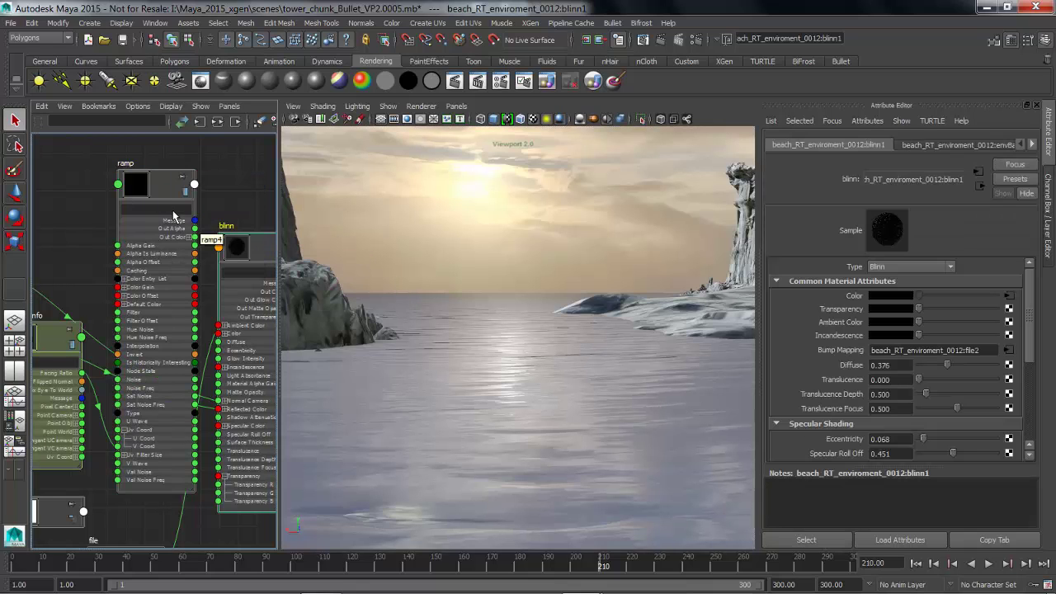
middle_drag(165, 198, 799, 310)
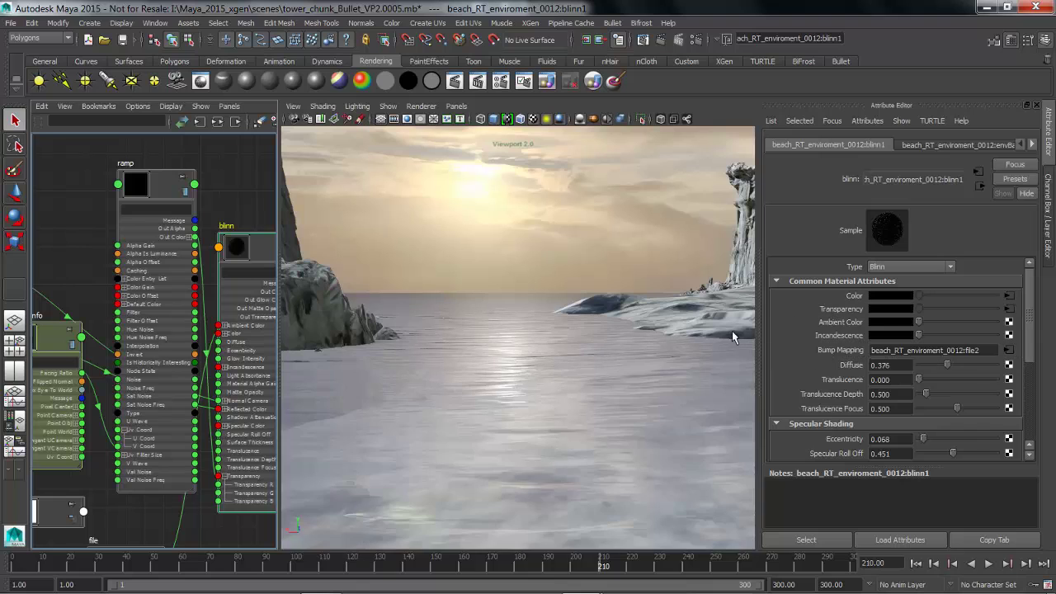
- View the water from above and darken the ramp's white end color to gray
alt+drag(520, 322, 506, 346)
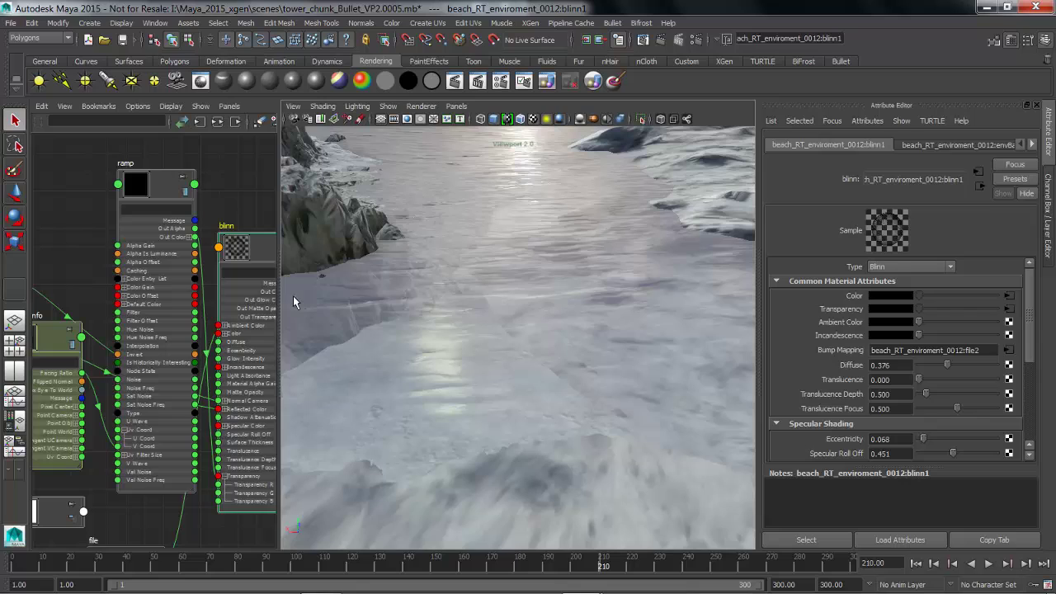
drag(179, 206, 170, 199)
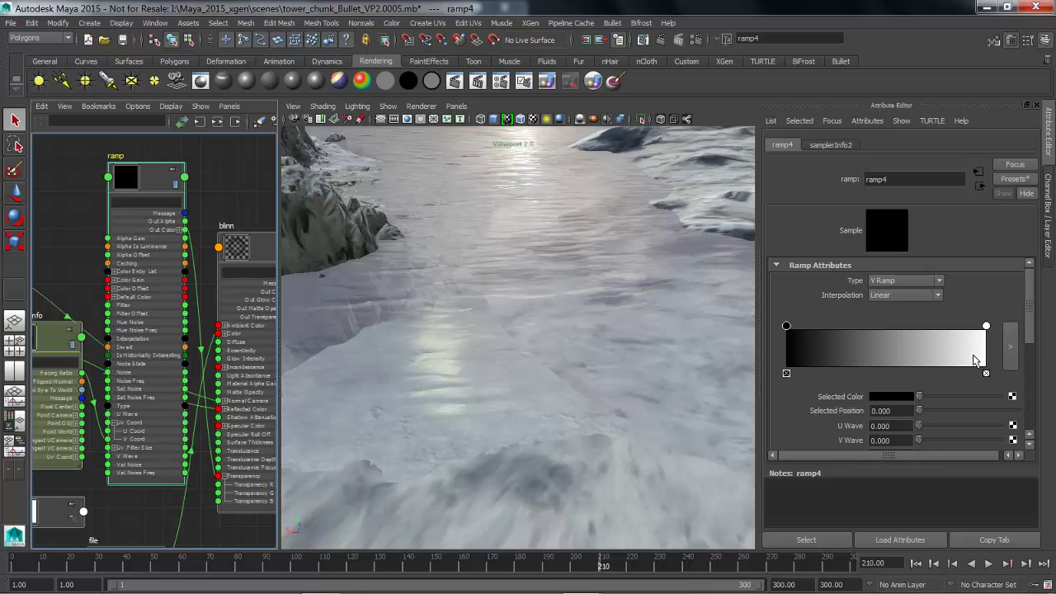
alt+drag(516, 303, 531, 349)
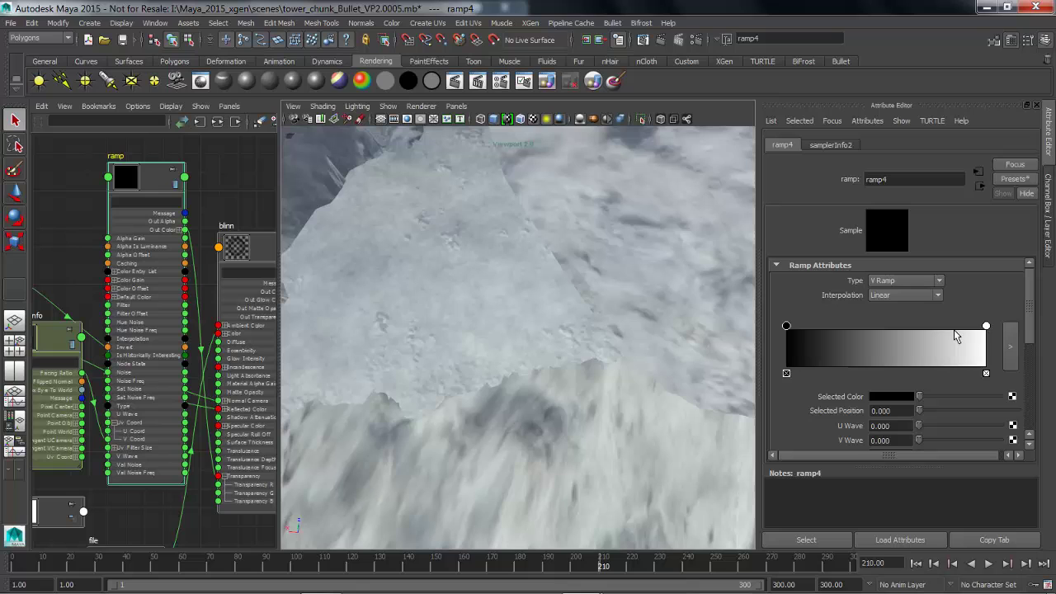
click(984, 351)
drag(999, 412, 955, 405)
- Move the ramp's black color marker to position 0.568 and check the water along the shore from above
alt+drag(598, 405, 617, 367)
mouse_move(794, 336)
mouse_down()
mouse_move(807, 348)
mouse_move(908, 347)
mouse_up()
alt+drag(636, 351, 404, 352)
alt+middle_drag(404, 352, 452, 358)
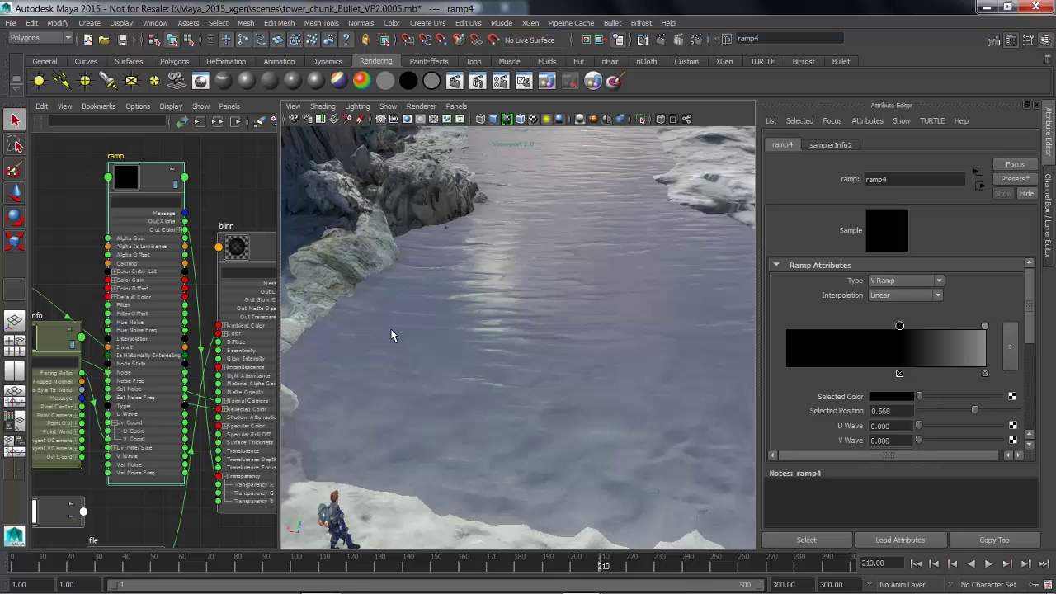
alt+drag(485, 338, 563, 330)
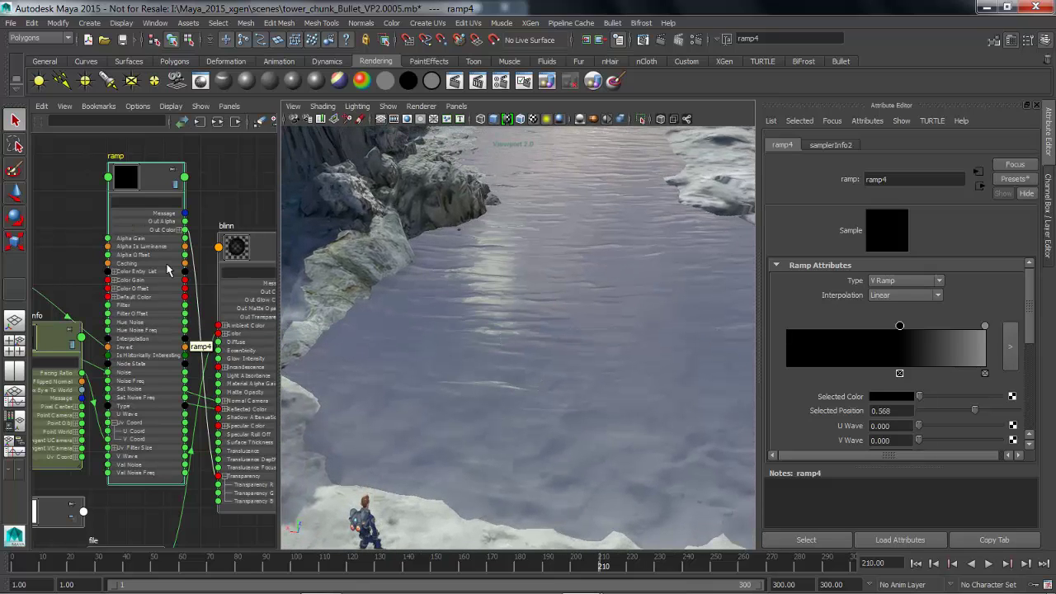
click(153, 201)
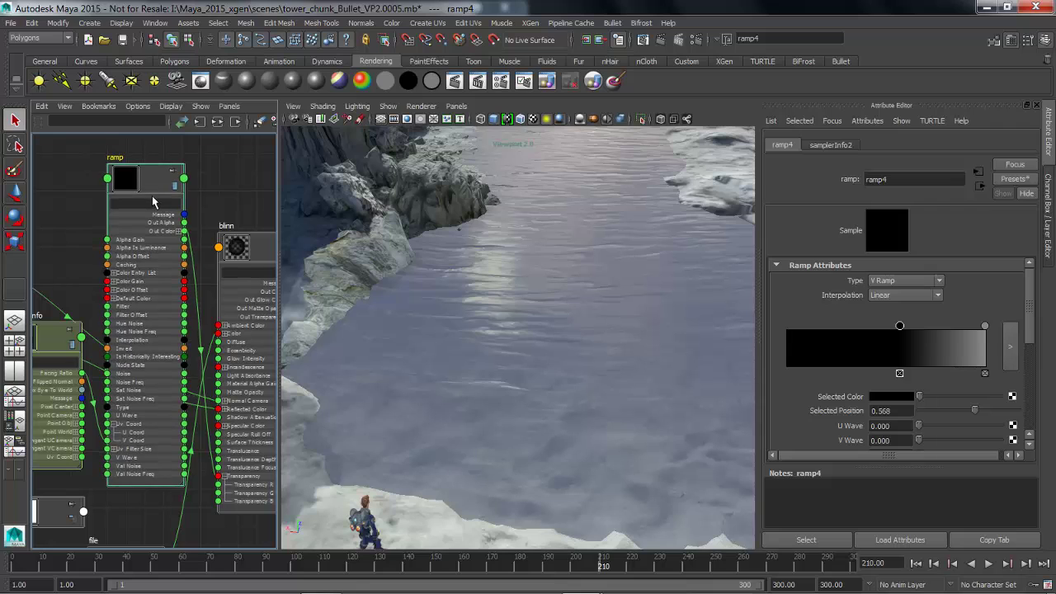
- Reduce the ramp and water blinn nodes to show only their connected attributes in the node graph
key(2)
drag(150, 184, 152, 190)
key(2)
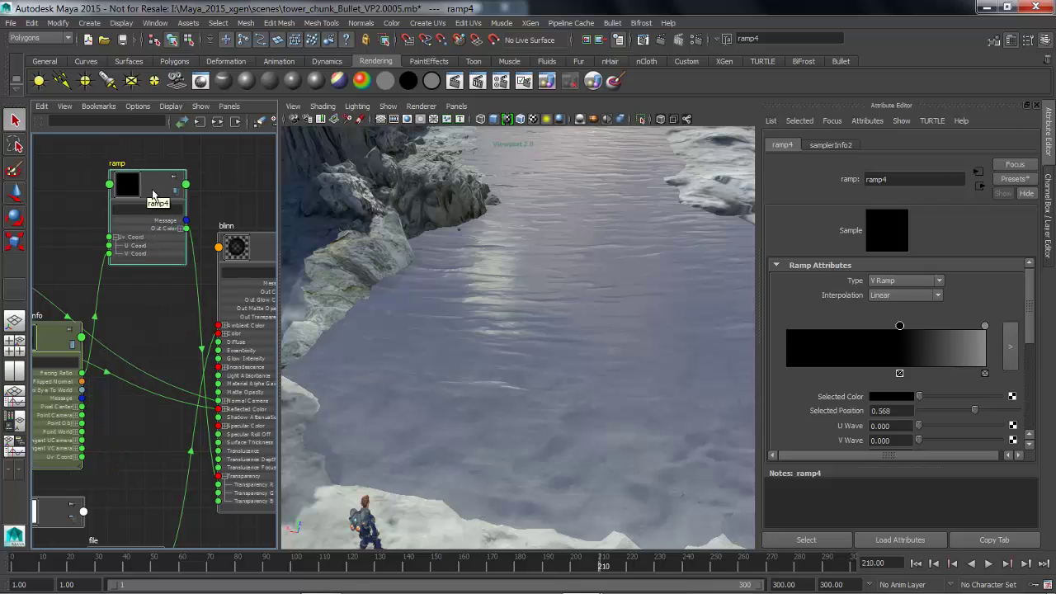
alt+middle_drag(139, 364, 171, 320)
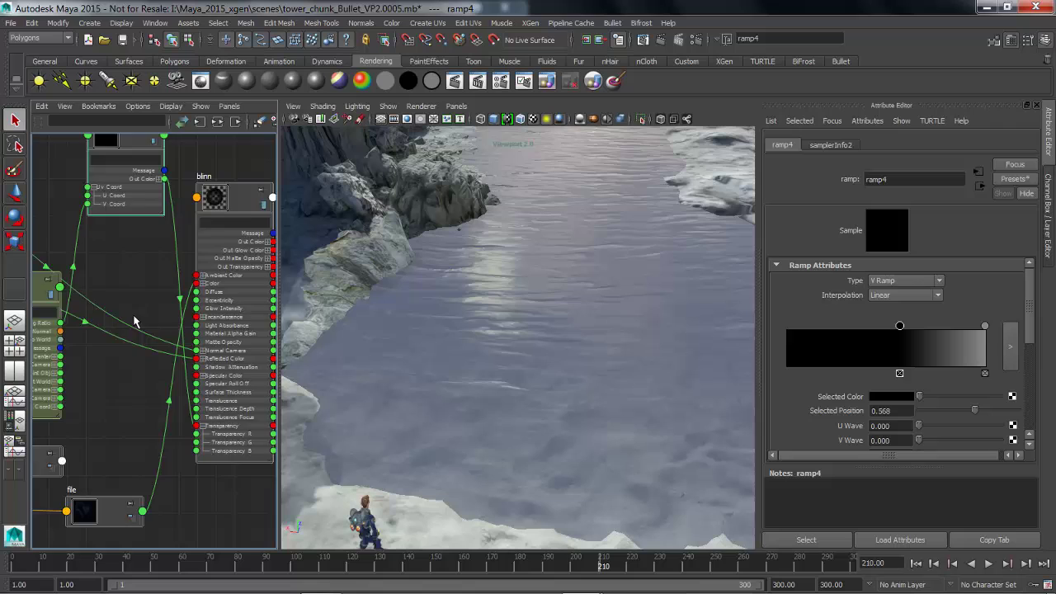
scroll(135, 321, down, 2)
drag(218, 238, 244, 230)
key(2)
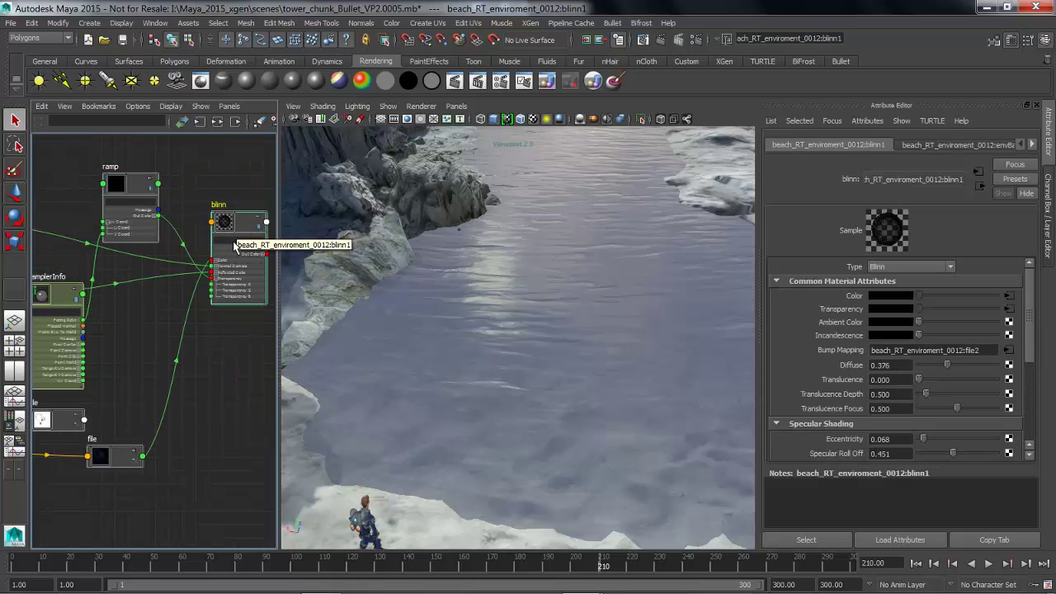
- Connect the white shoreline mask texture, file10, to the blinn's Transparency in place of the ramp and view the shore from above
drag(53, 430, 207, 418)
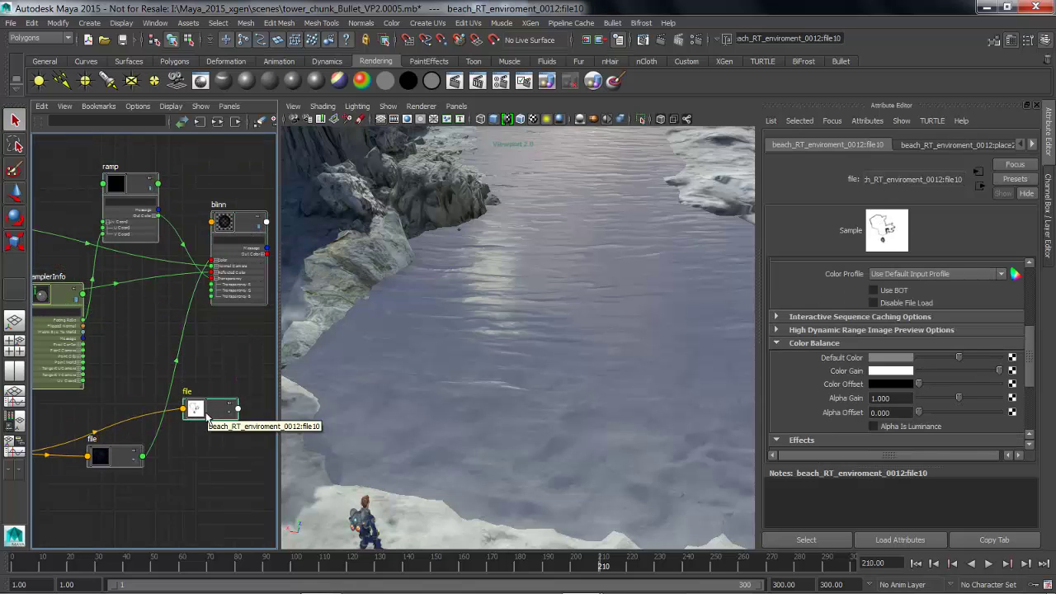
alt+middle_drag(186, 404, 153, 431)
scroll(157, 408, up, 2)
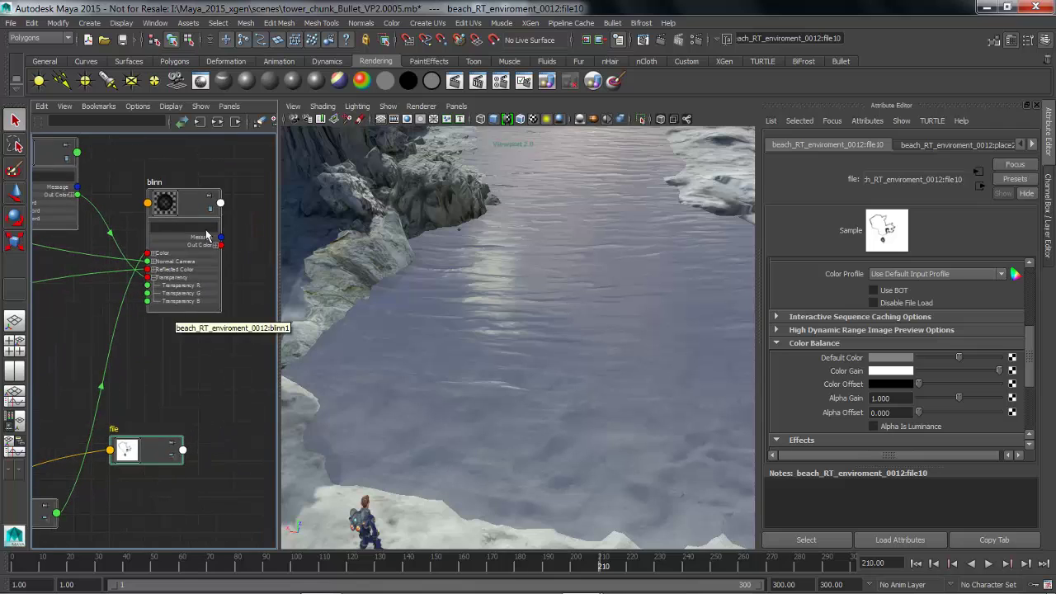
drag(206, 236, 218, 257)
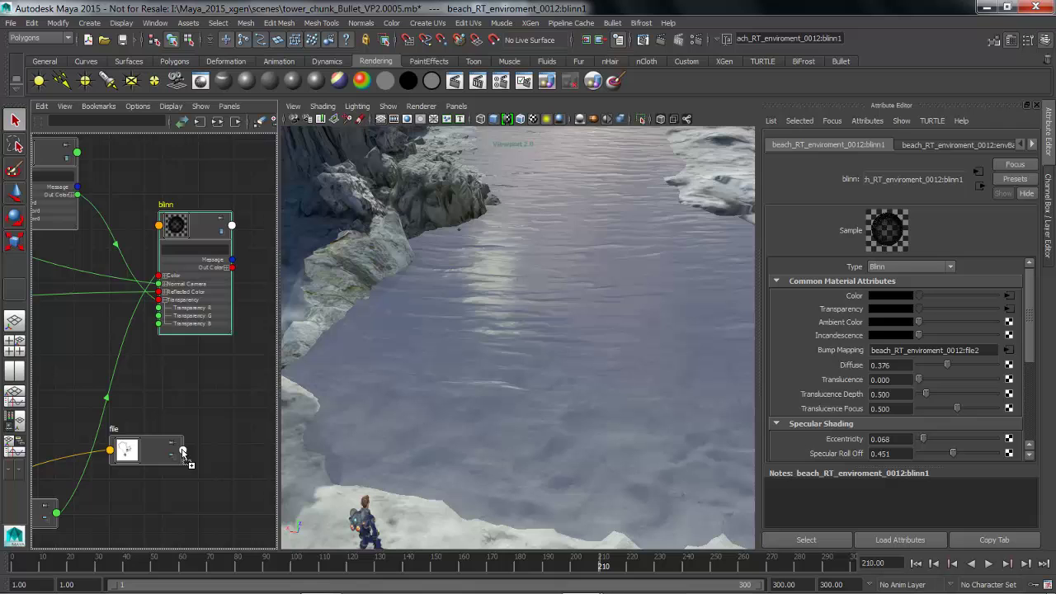
middle_drag(183, 451, 838, 311)
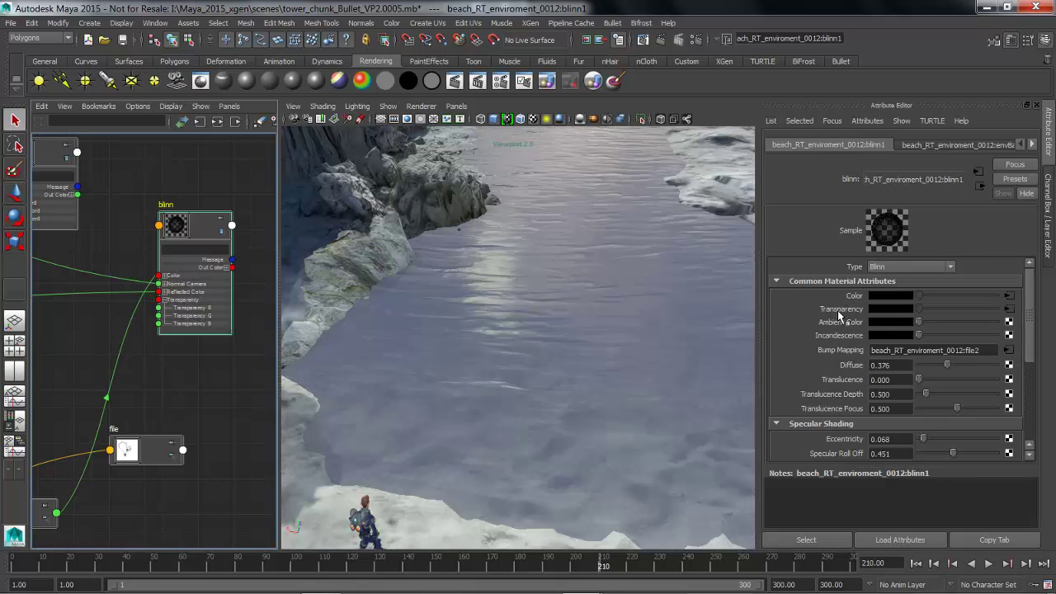
alt+drag(519, 293, 491, 330)
- Place the ramp node beside the shoreline mask file node and connect the ramp's Out Alpha to the file's Alpha Gain
alt+middle_drag(78, 293, 115, 301)
drag(96, 187, 94, 375)
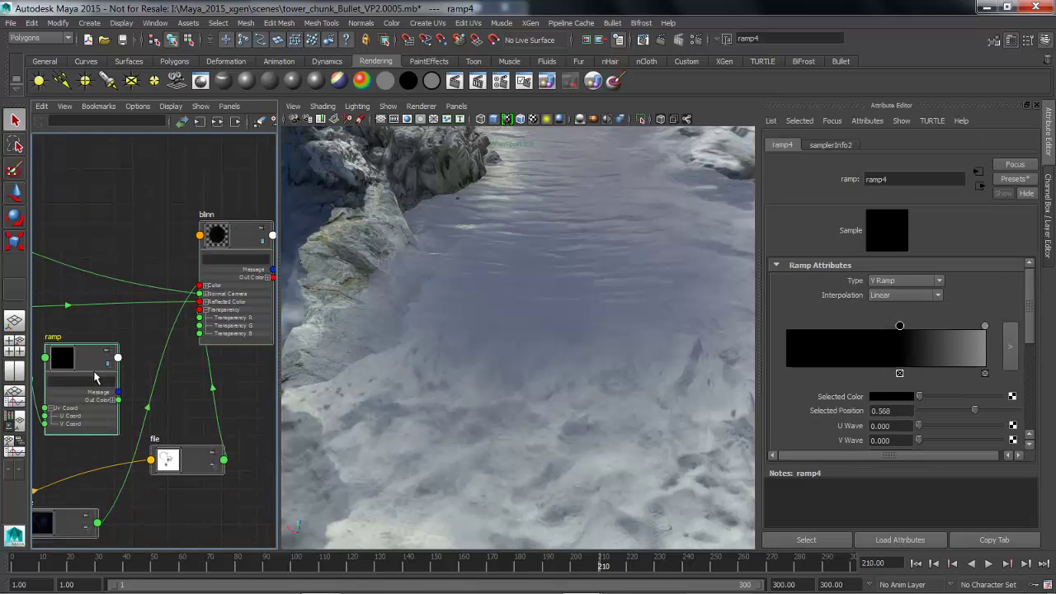
mouse_move(177, 452)
mouse_down()
mouse_move(177, 416)
mouse_move(177, 432)
mouse_up()
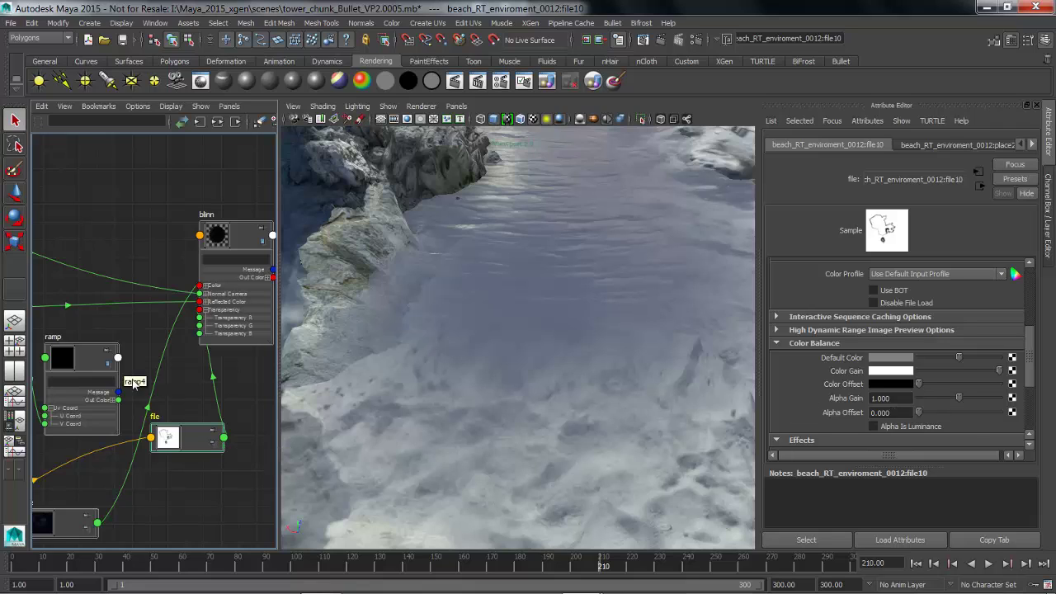
click(147, 407)
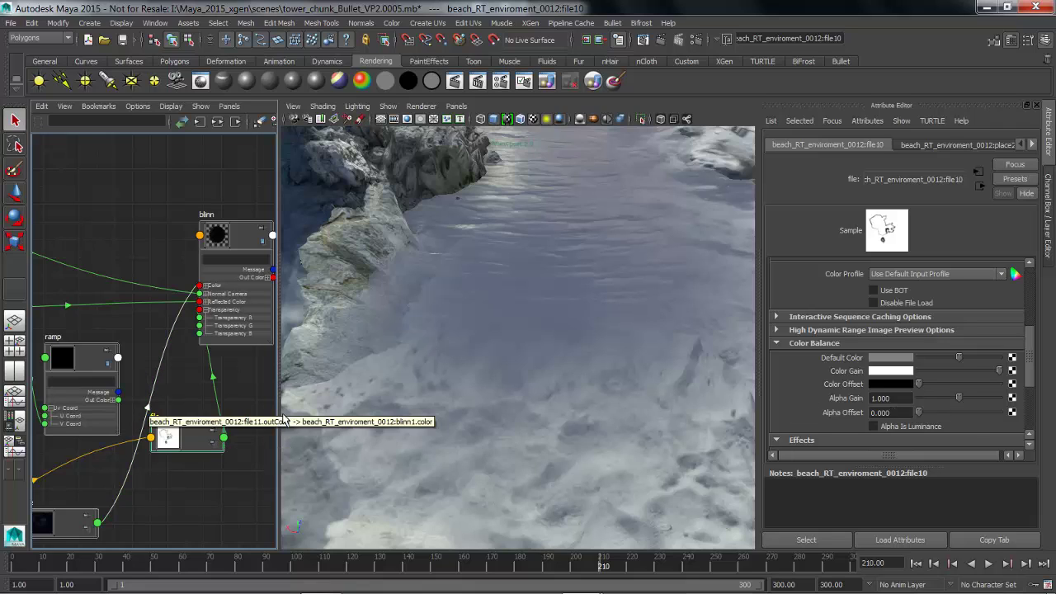
click(58, 368)
click(158, 398)
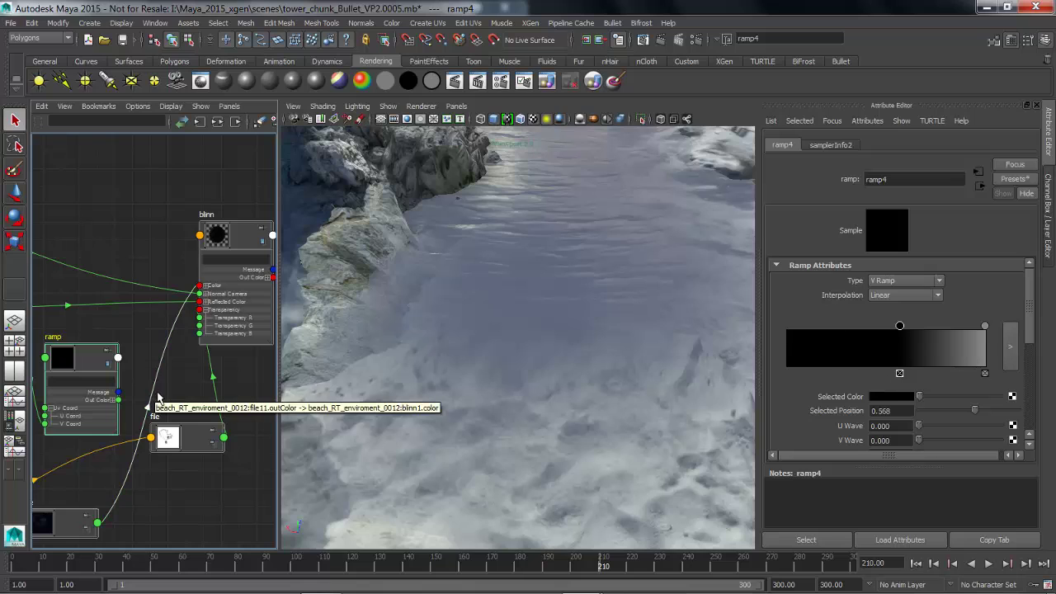
drag(98, 377, 89, 374)
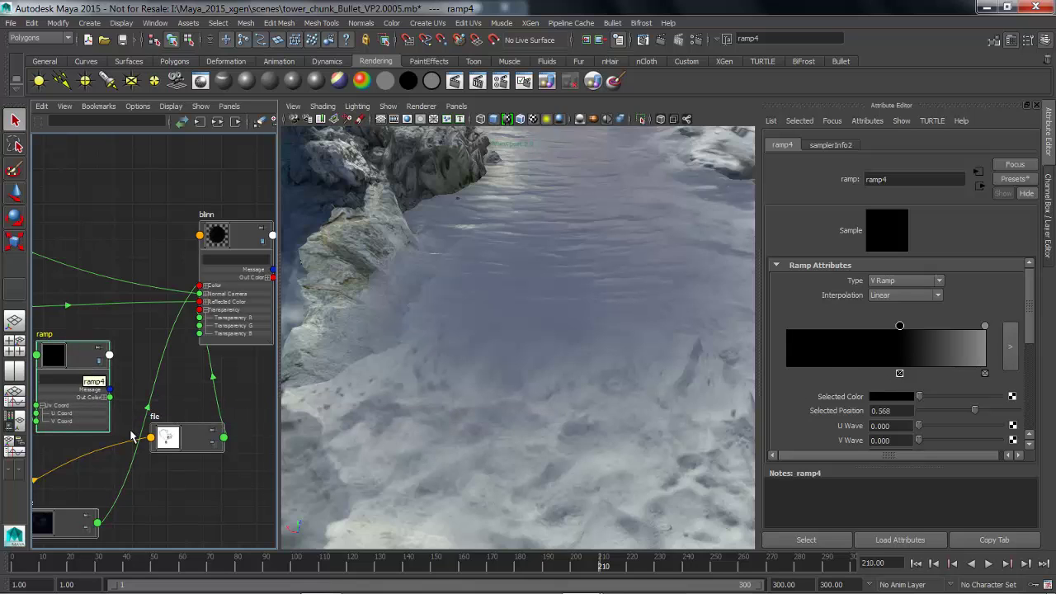
drag(197, 445, 206, 444)
click(72, 368)
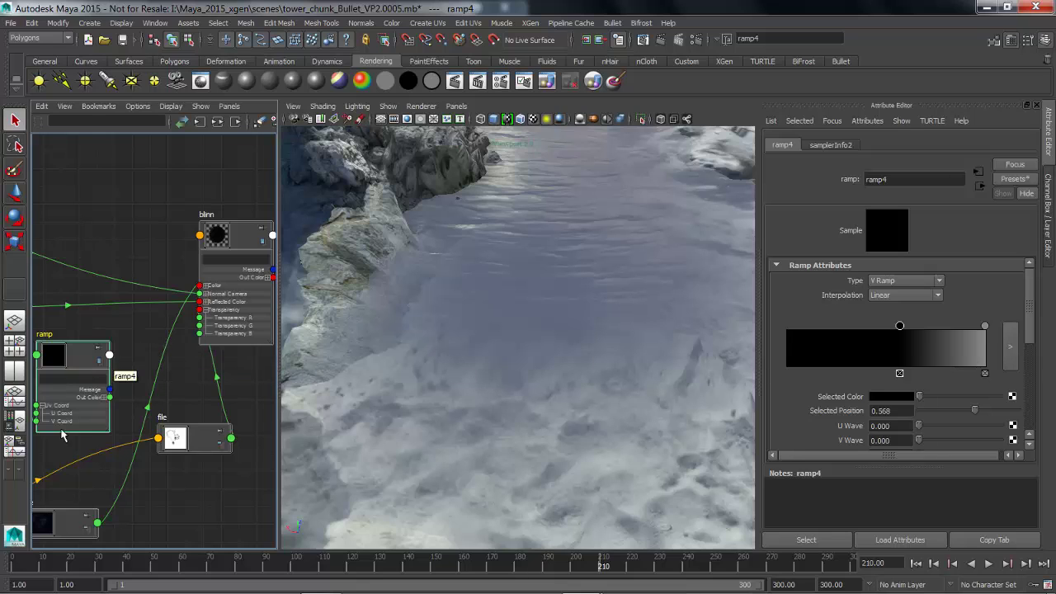
click(176, 439)
middle_drag(80, 369, 891, 398)
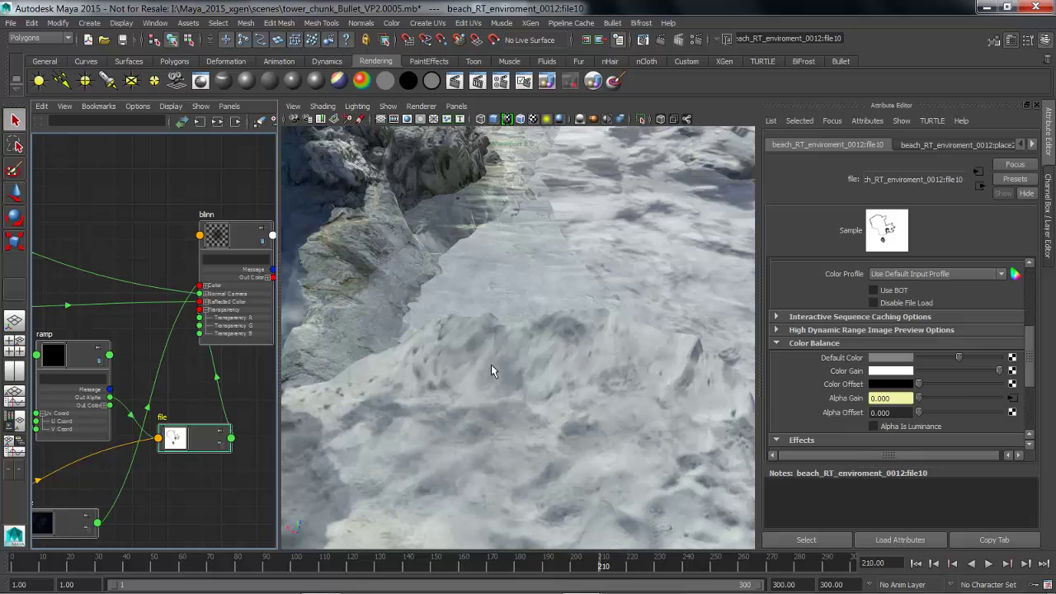
- Reverse the ramp with the black marker at position 1.000 and the gray one at 0.350, and set the gray marker's color to white
click(71, 370)
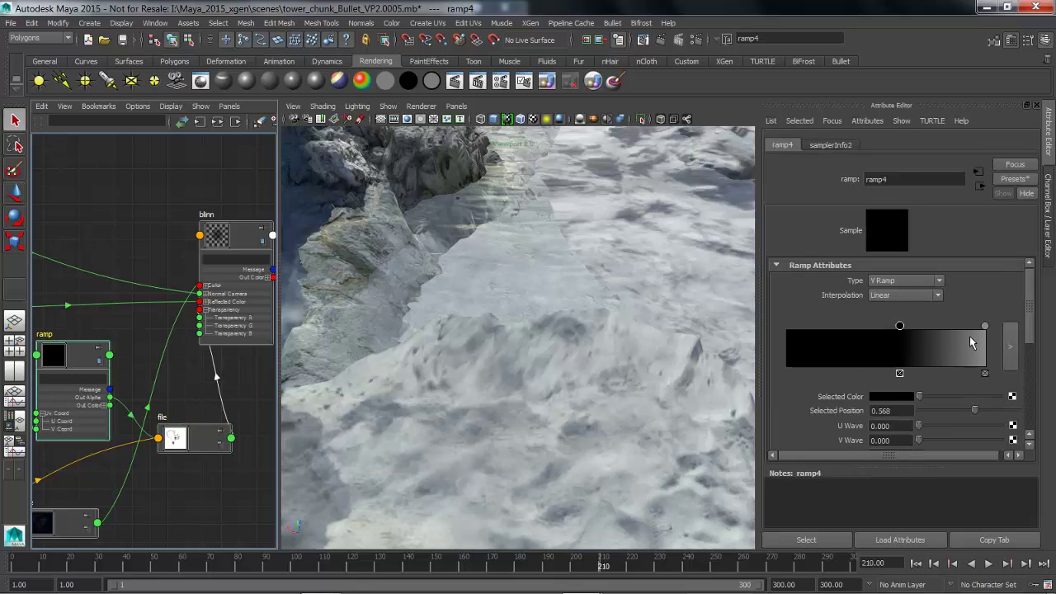
drag(986, 332, 1013, 341)
alt+drag(592, 348, 589, 309)
alt+middle_drag(589, 308, 570, 387)
alt+drag(569, 387, 604, 358)
click(856, 326)
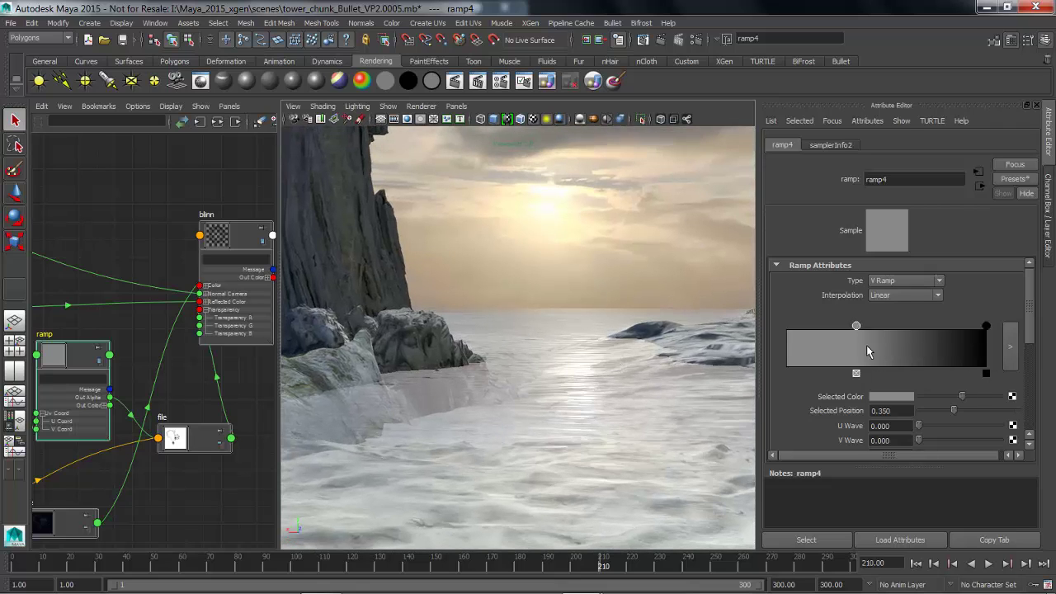
drag(1013, 401, 1017, 401)
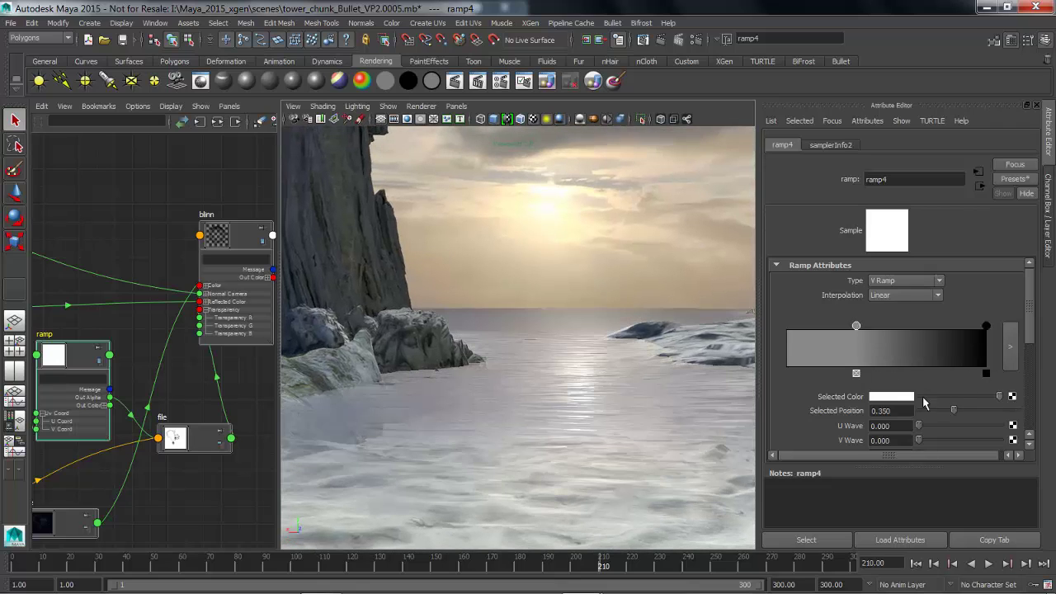
- Lighten the ramp's black end color to gray and move the white marker to position 0.594
alt+drag(613, 377, 612, 454)
click(983, 351)
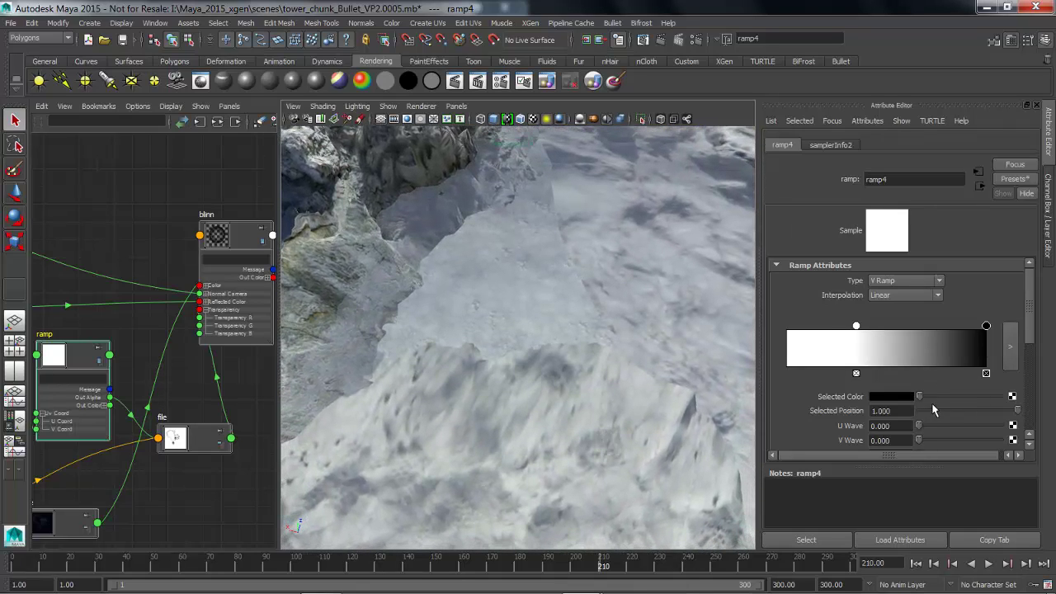
drag(918, 396, 960, 398)
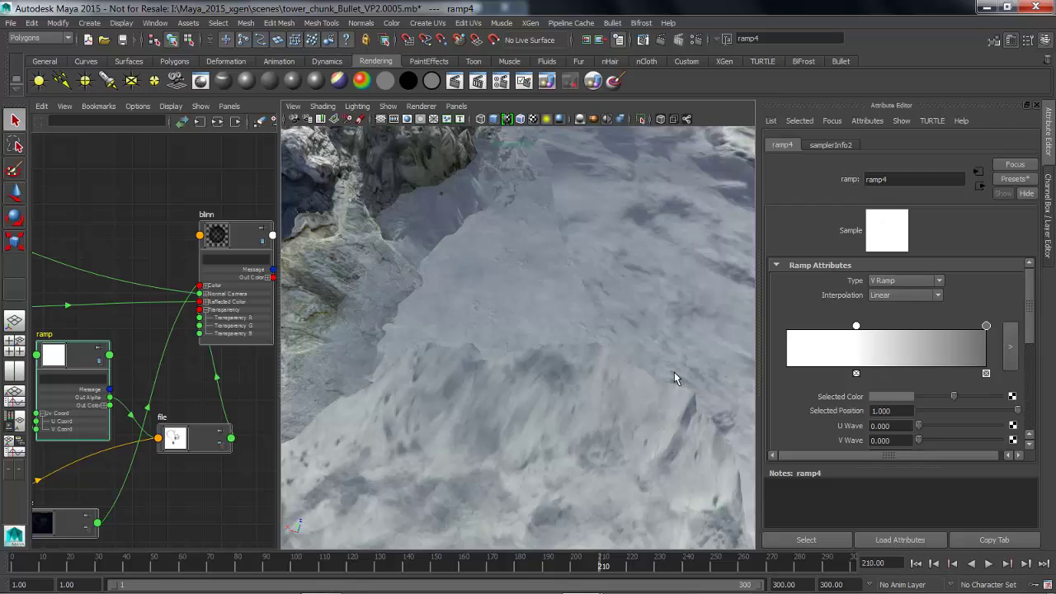
alt+drag(674, 372, 677, 364)
drag(861, 331, 915, 347)
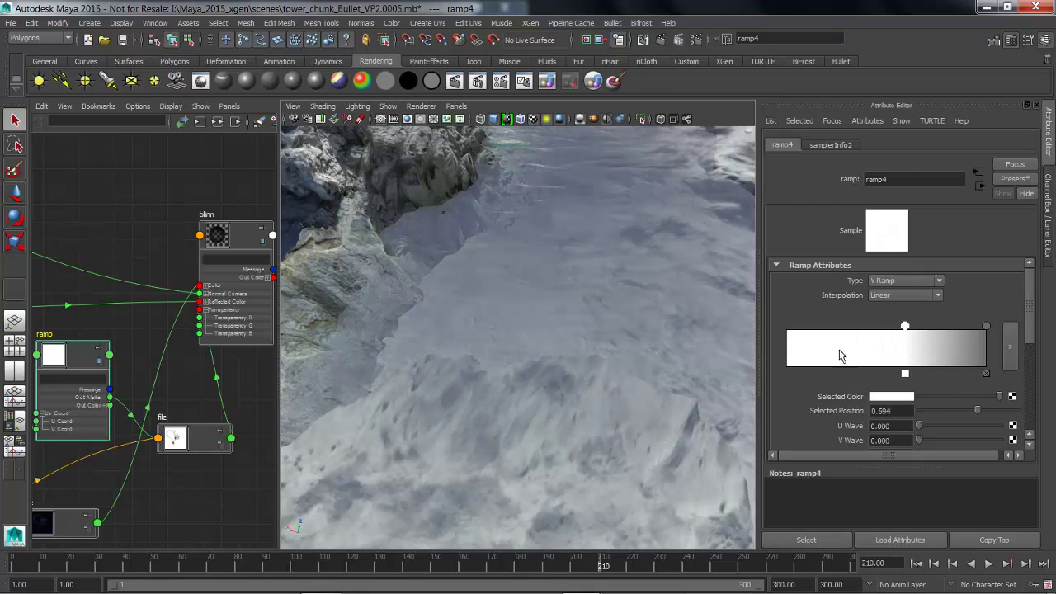
- Inspect the water's transparency along the shore and toward the horizon from higher and lower viewing angles
alt+drag(595, 334, 550, 253)
alt+middle_drag(540, 405, 541, 425)
alt+drag(541, 424, 569, 402)
alt+middle_drag(546, 402, 600, 394)
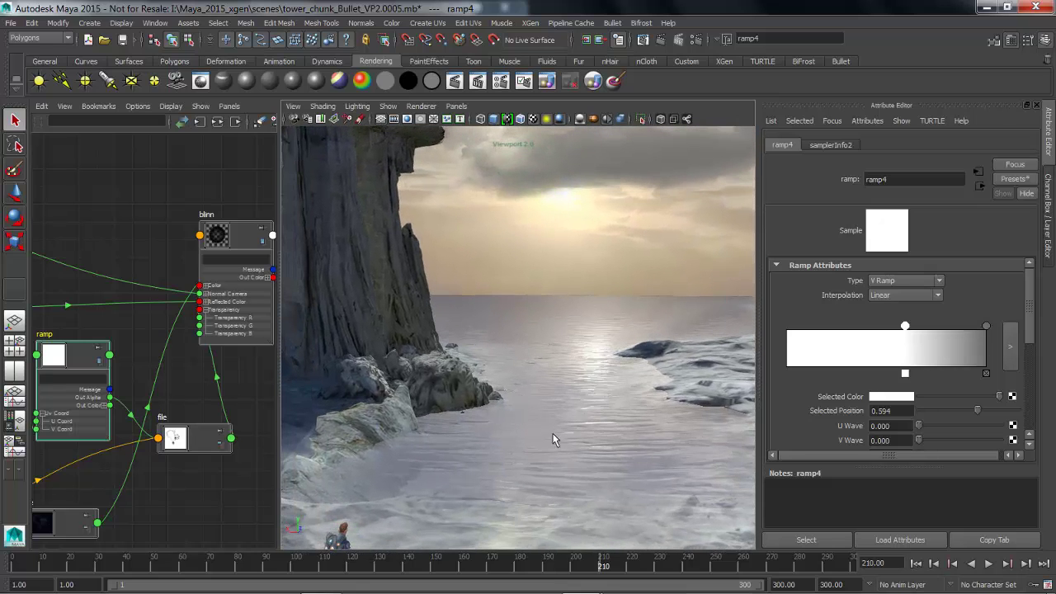
alt+drag(553, 433, 551, 418)
mouse_move(535, 432)
alt+middle_down()
mouse_move(570, 429)
mouse_move(543, 418)
alt+middle_up()
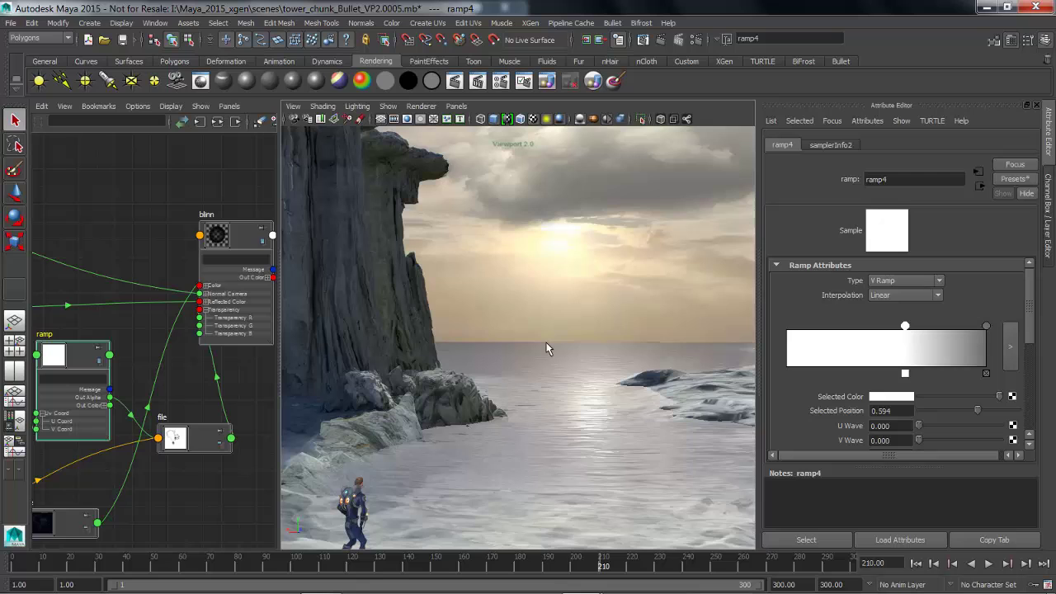
- Maximize the perspective view, hide the Attribute Editor and frame the character in front of the rock towers
key(space)
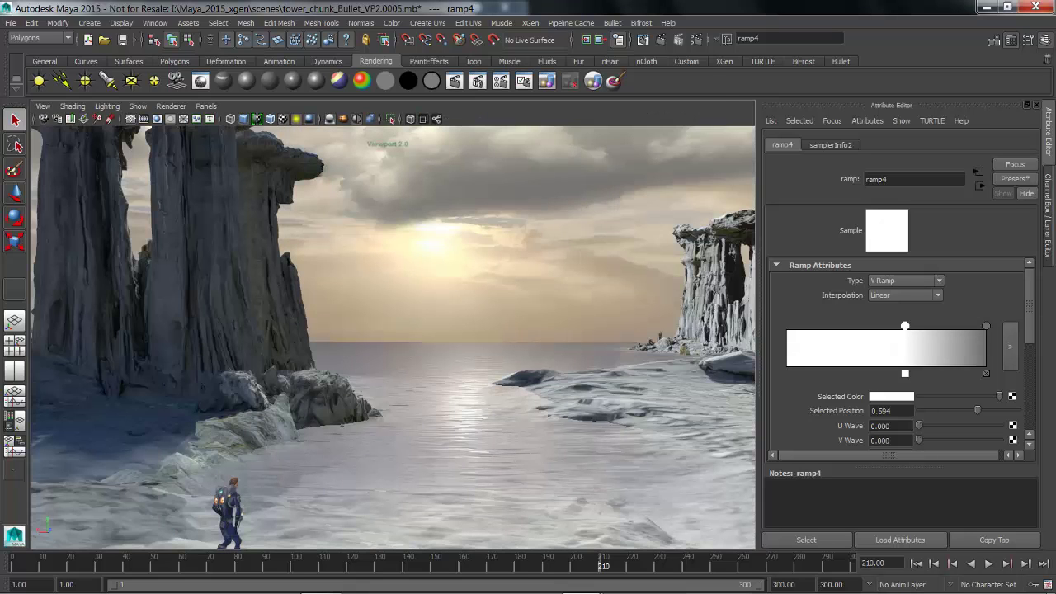
key(ctrl+a)
alt+drag(665, 259, 558, 303)
alt+middle_drag(557, 304, 618, 295)
alt+right_drag(618, 294, 545, 350)
alt+middle_drag(544, 350, 544, 326)
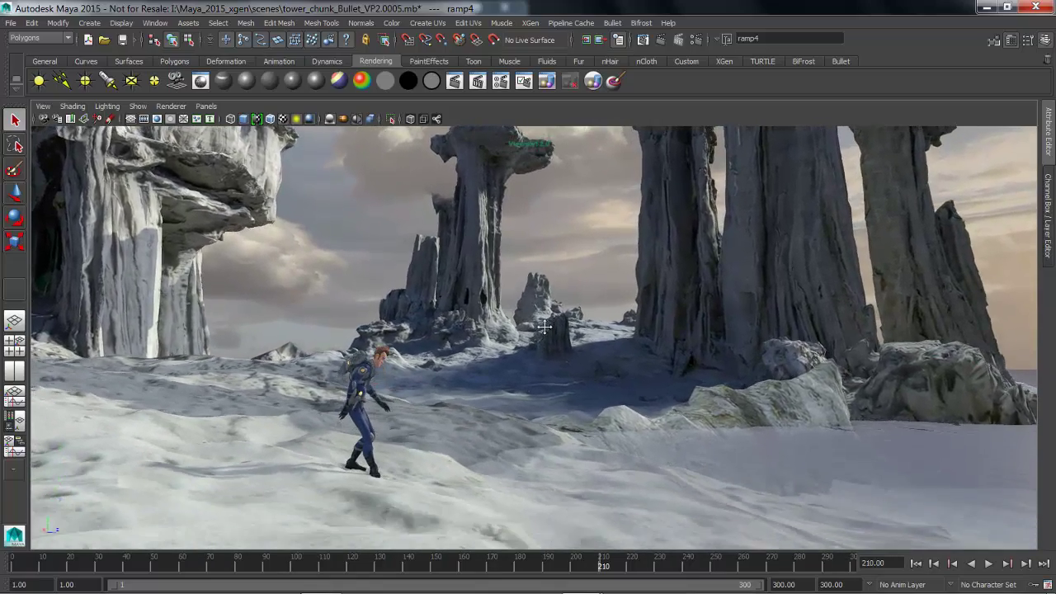
alt+right_drag(544, 327, 535, 330)
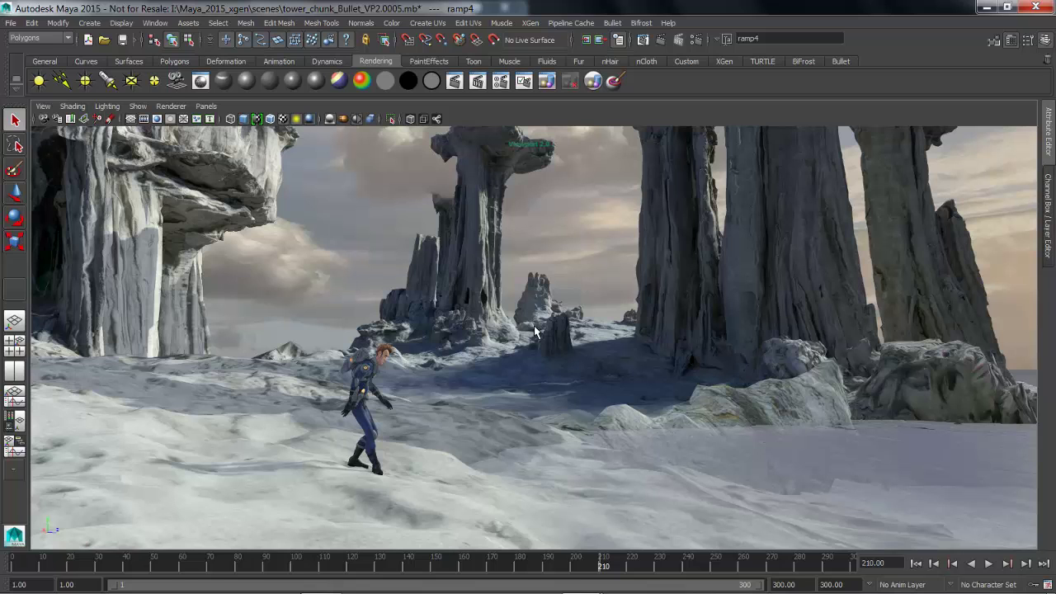
mouse_move(525, 340)
alt+middle_down()
mouse_move(485, 322)
mouse_move(450, 327)
mouse_move(516, 328)
alt+middle_up()
- Turn on the display of fluids in the viewport and examine the atmosphere around the rock towers
key(space)
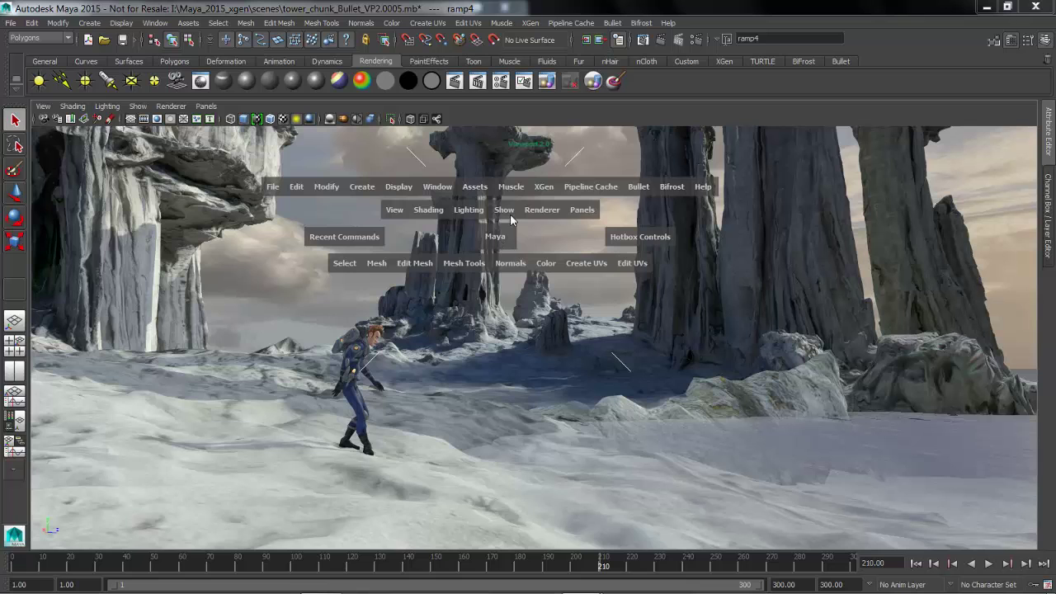
click(506, 211)
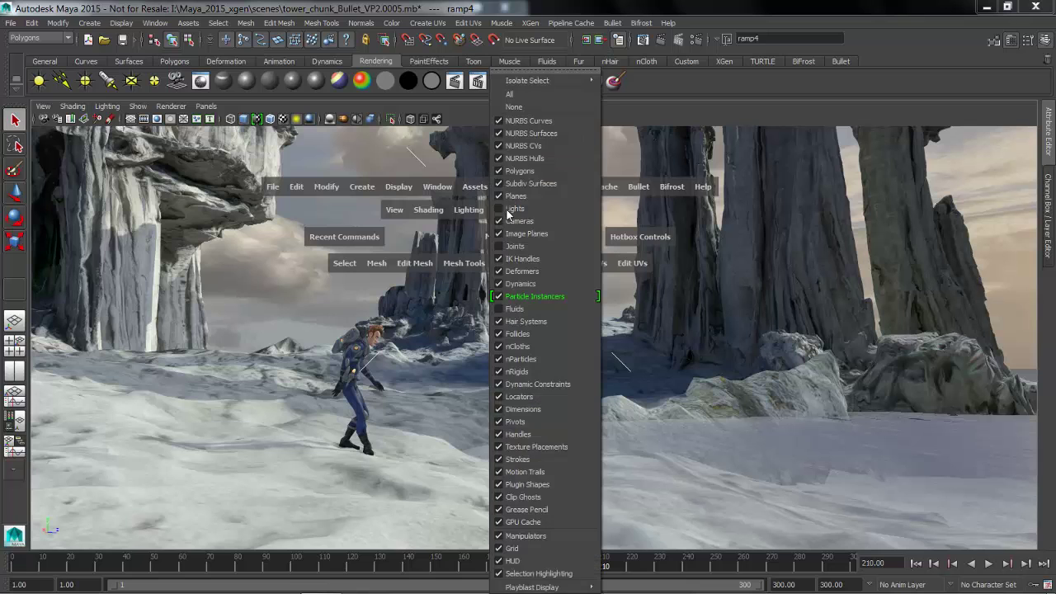
click(531, 311)
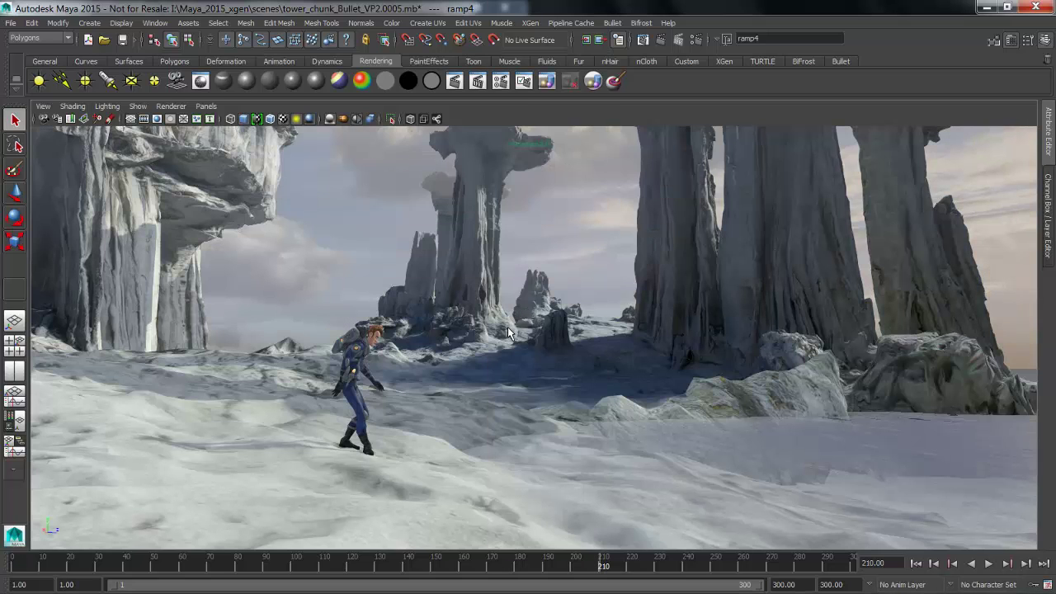
alt+drag(511, 335, 505, 347)
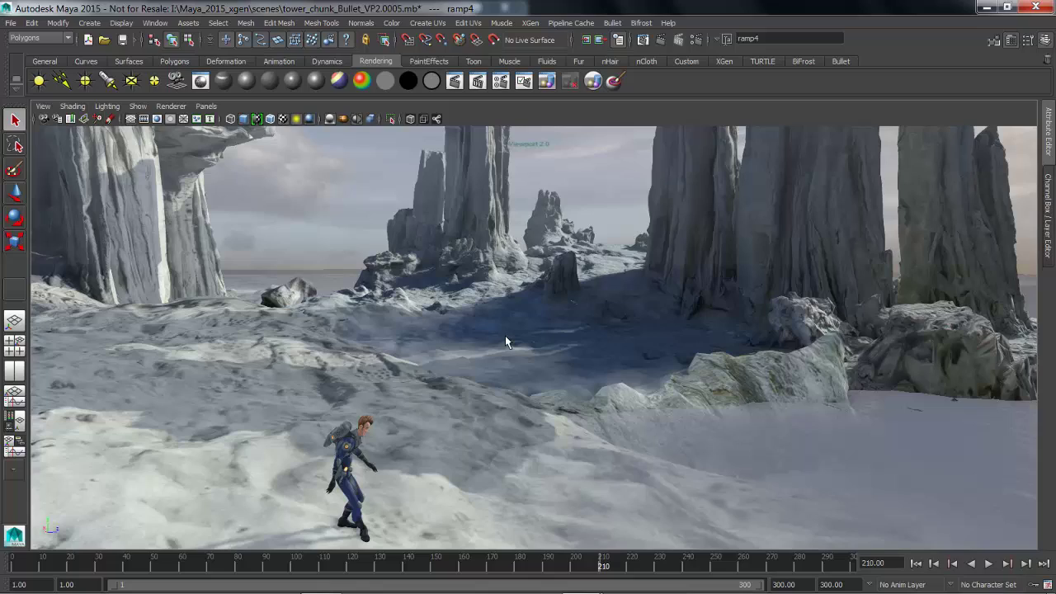
mouse_move(744, 351)
alt+mouse_down()
mouse_move(780, 346)
mouse_move(715, 337)
mouse_move(735, 335)
alt+mouse_up()
alt+middle_drag(752, 332, 778, 335)
alt+drag(779, 336, 620, 377)
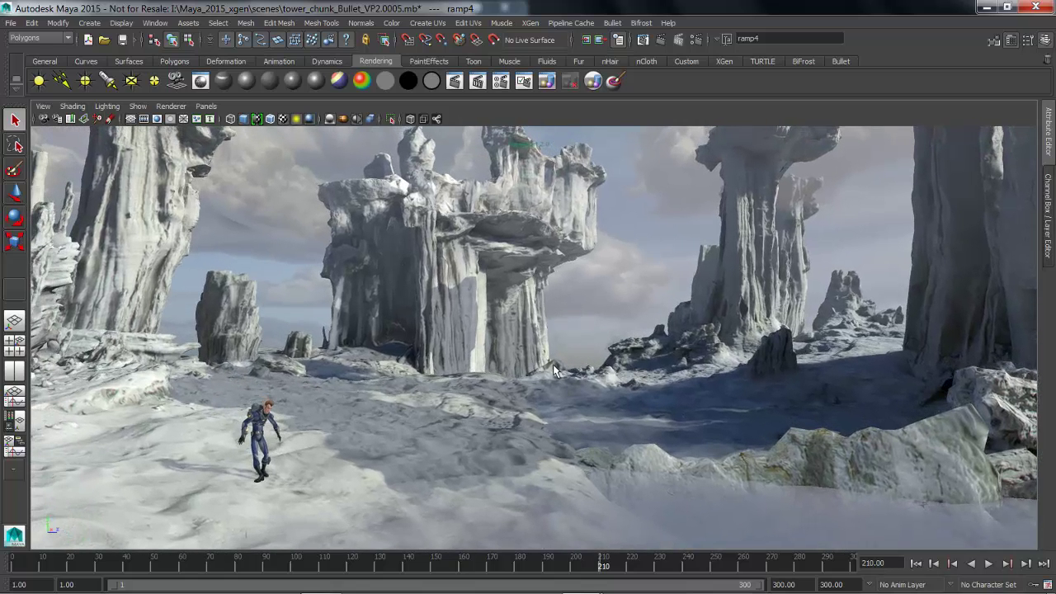
alt+drag(584, 381, 494, 252)
- Show the Outliner beside the view, select fluid1_sky inside the world group of group1, and activate the Move tool
key(space)
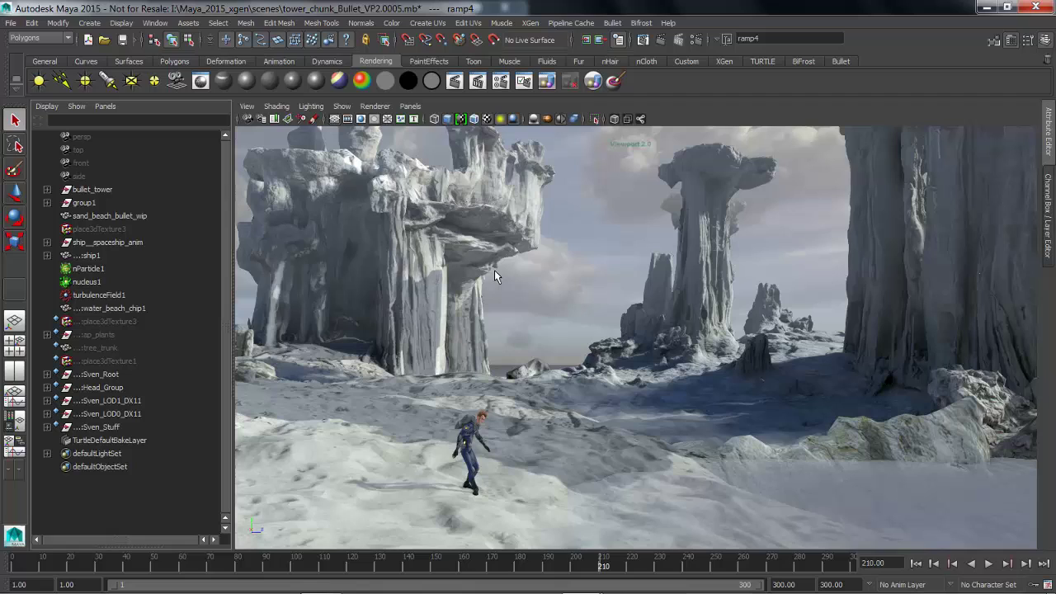
click(47, 241)
click(47, 202)
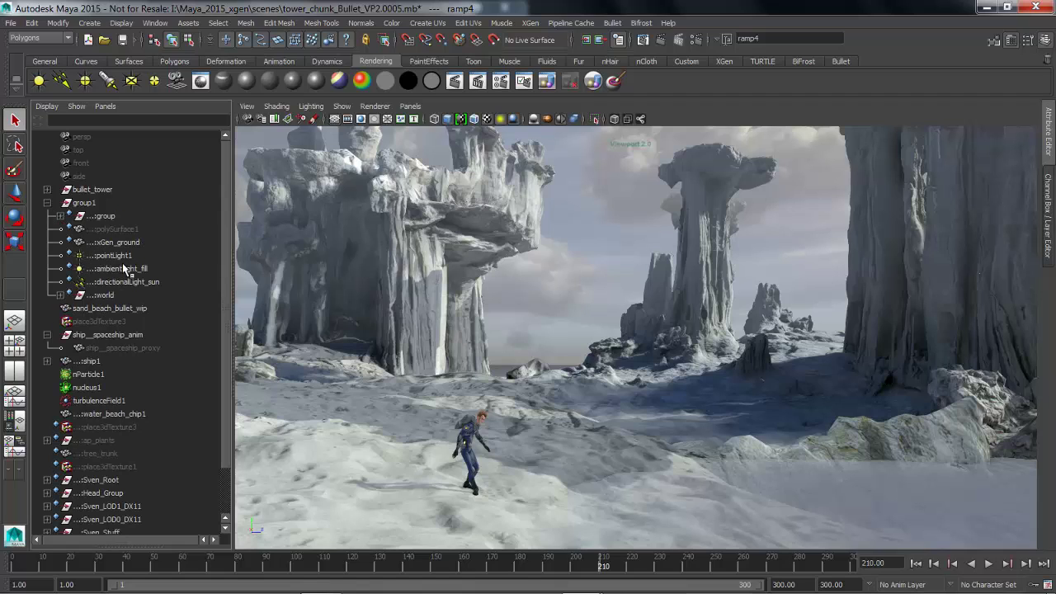
click(61, 294)
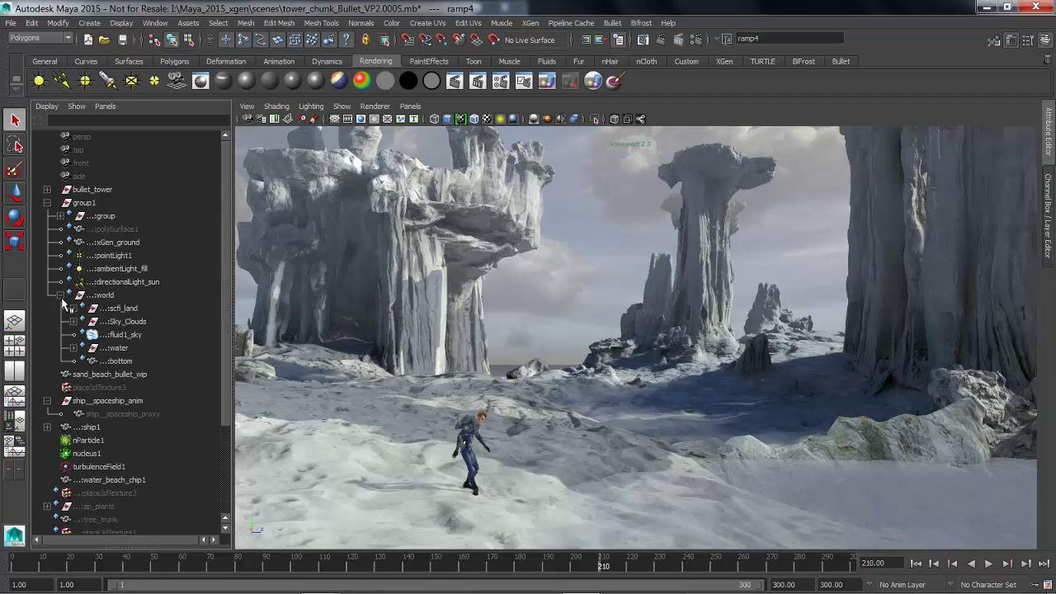
click(122, 337)
alt+drag(620, 350, 649, 345)
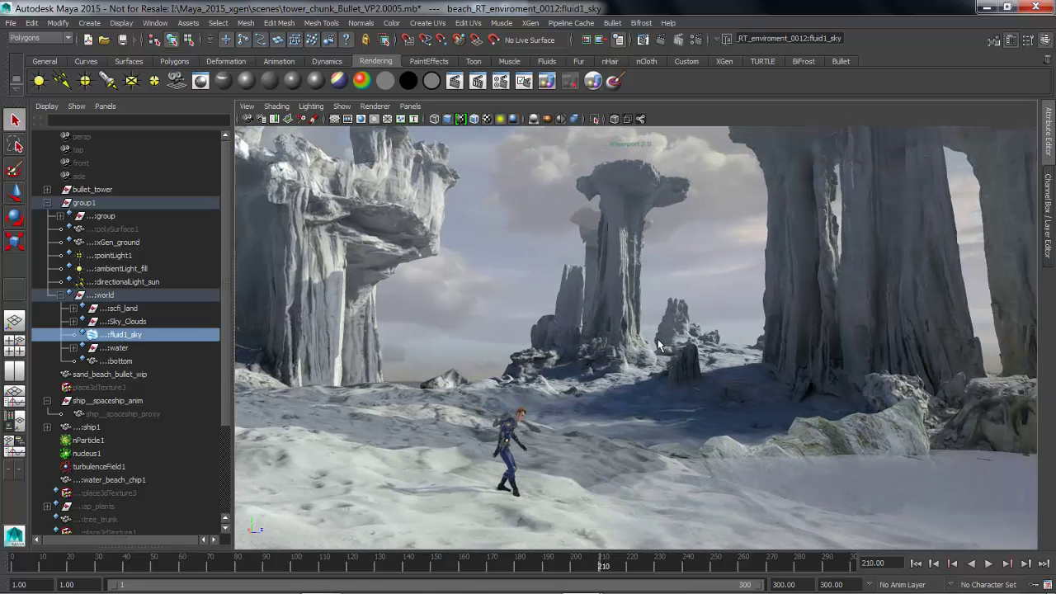
key(w)
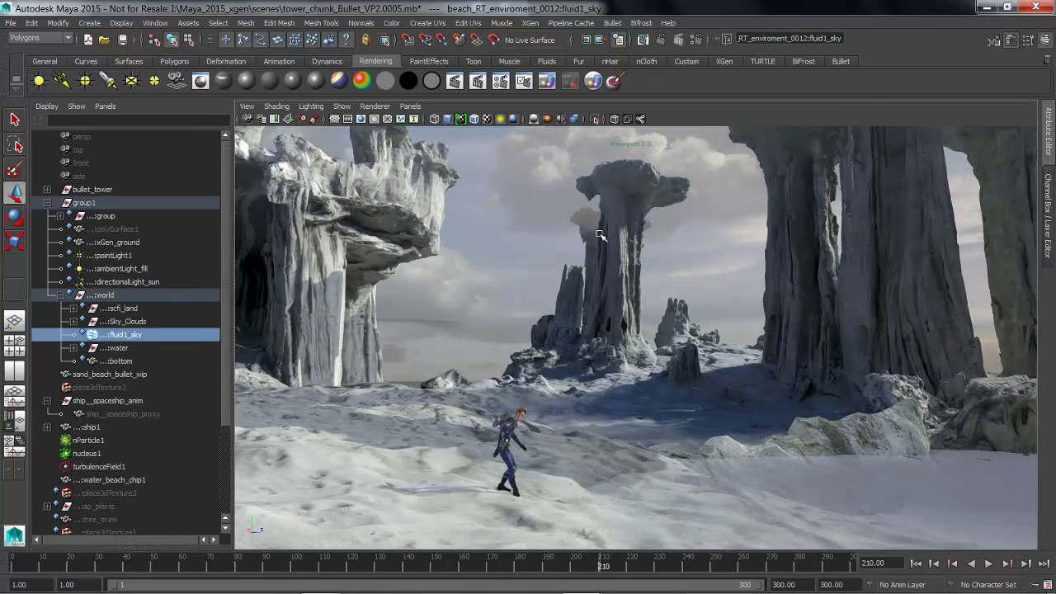
- Examine the rock towers and cloudy sky around the character from several angles and distances
key(e)
key(r)
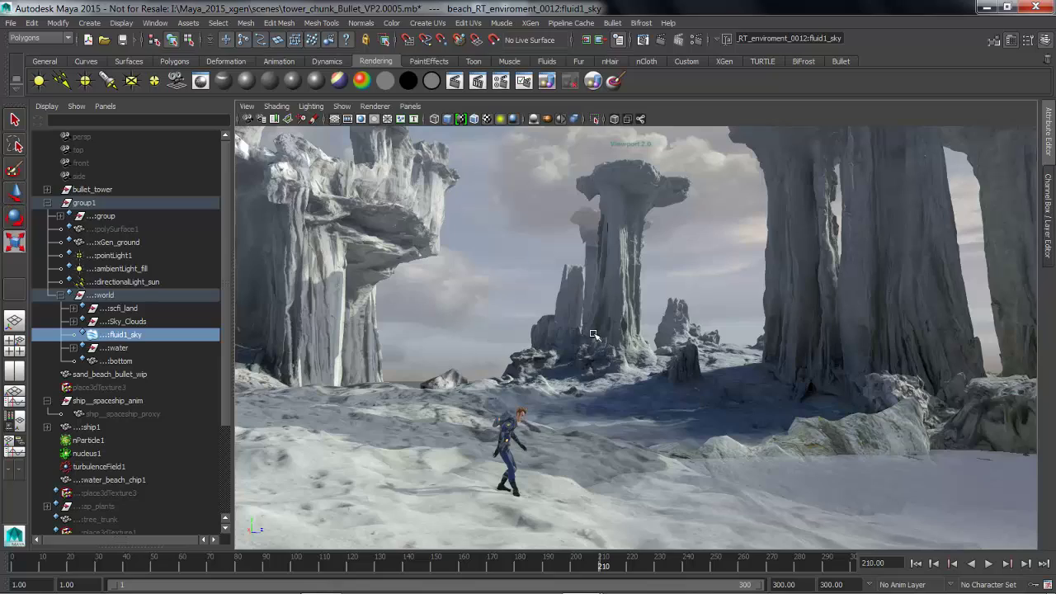
alt+drag(596, 298, 602, 305)
alt+drag(670, 319, 546, 325)
alt+middle_drag(547, 325, 623, 332)
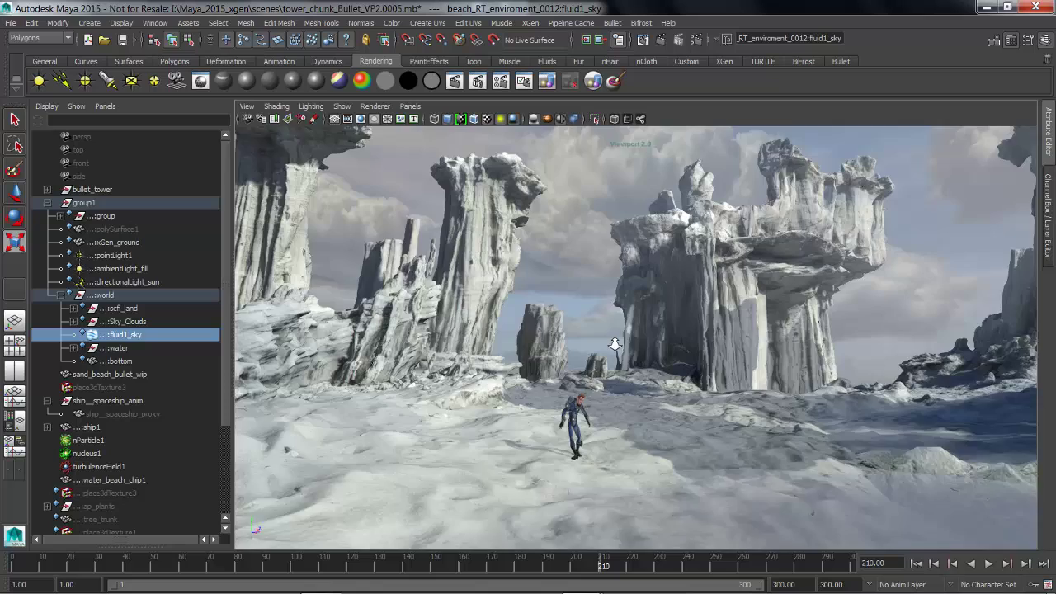
alt+right_drag(615, 352, 723, 352)
alt+middle_drag(553, 372, 605, 318)
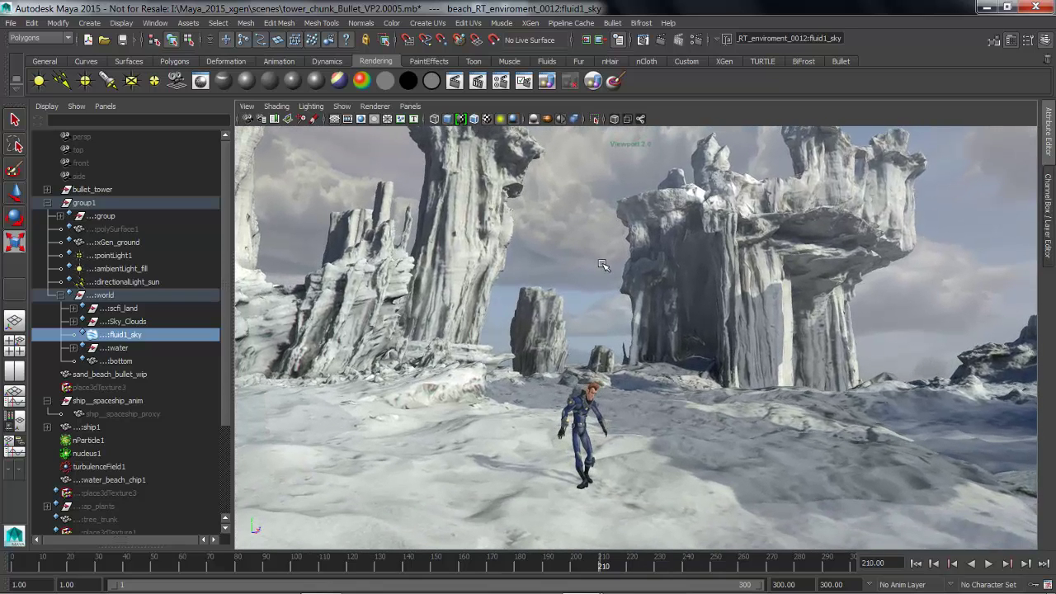
key(space)
drag(608, 217, 618, 313)
click(619, 314)
alt+middle_drag(634, 324, 597, 330)
key(space)
drag(665, 229, 677, 316)
mouse_move(623, 337)
alt+mouse_down()
mouse_move(579, 339)
mouse_move(623, 345)
alt+mouse_up()
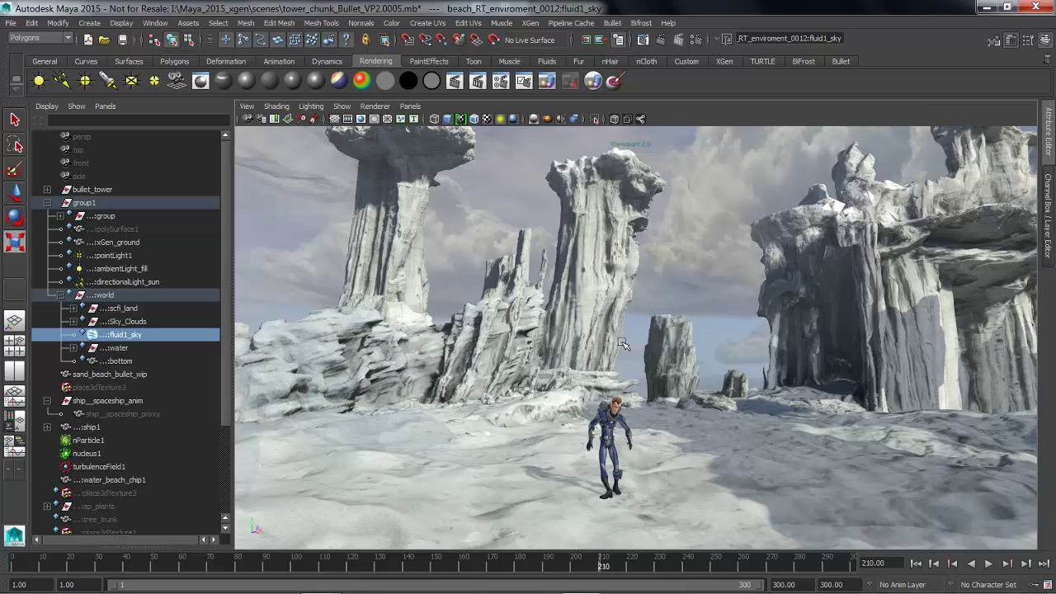
alt+drag(647, 303, 651, 303)
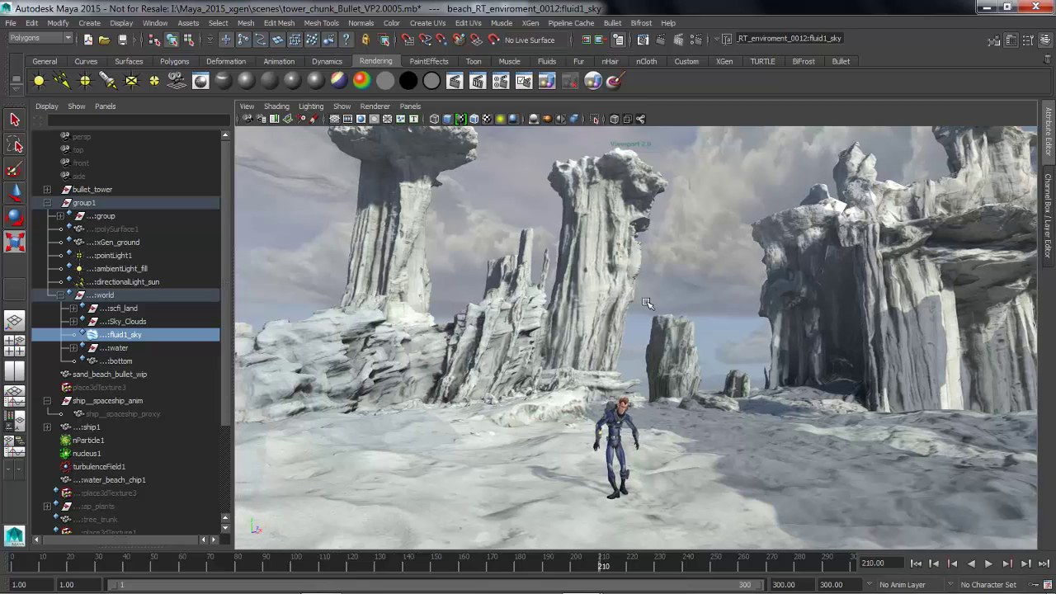
- Show the Channel Box / Layer Editor and make the ship and bullet_Ren display layers visible
click(1043, 248)
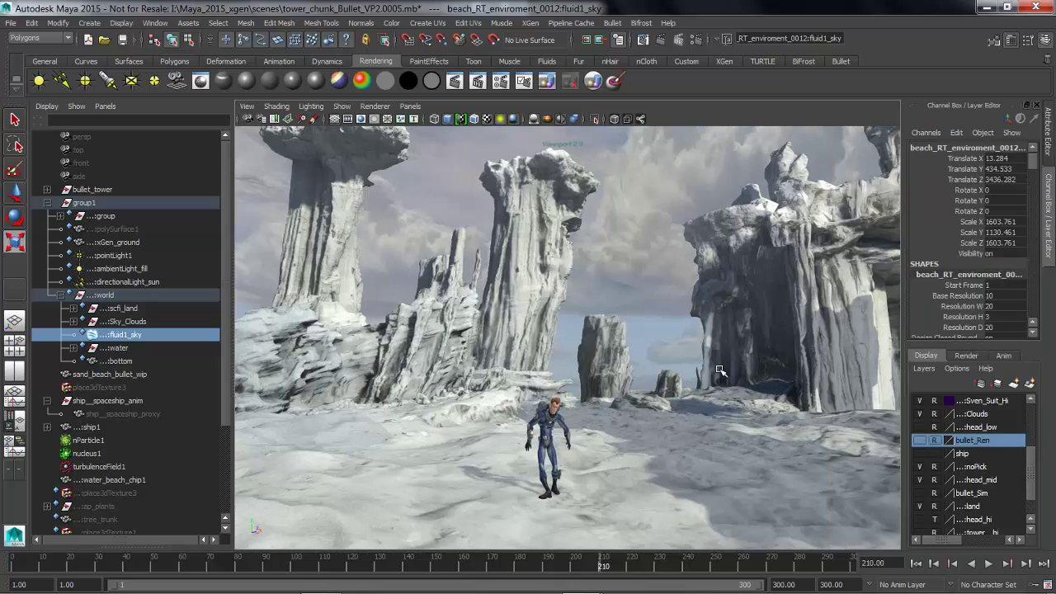
alt+drag(601, 359, 551, 365)
alt+right_drag(550, 365, 608, 367)
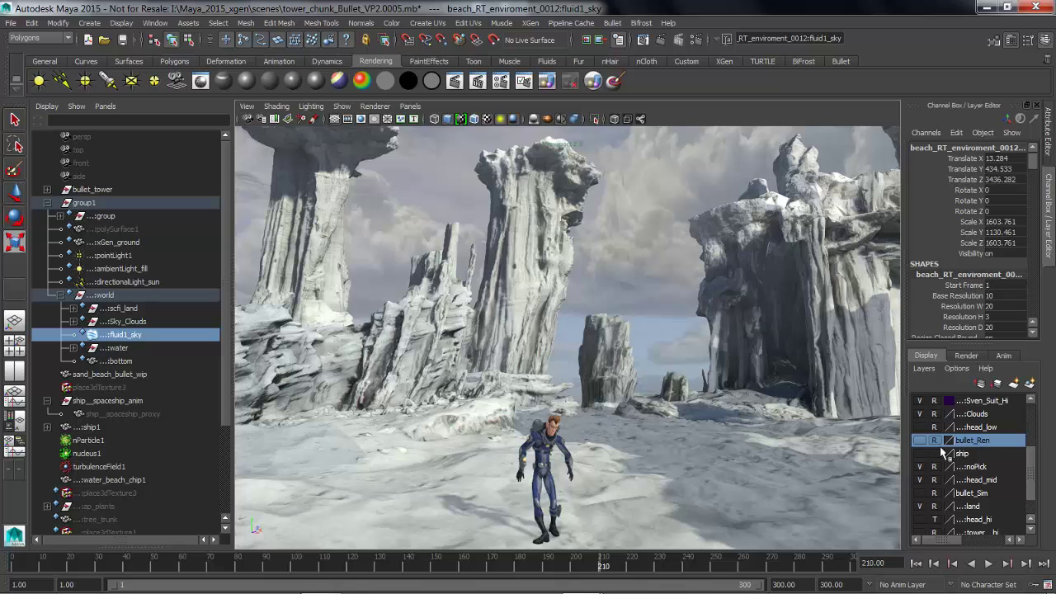
alt+drag(608, 359, 512, 341)
alt+middle_drag(566, 369, 624, 409)
alt+drag(625, 409, 598, 412)
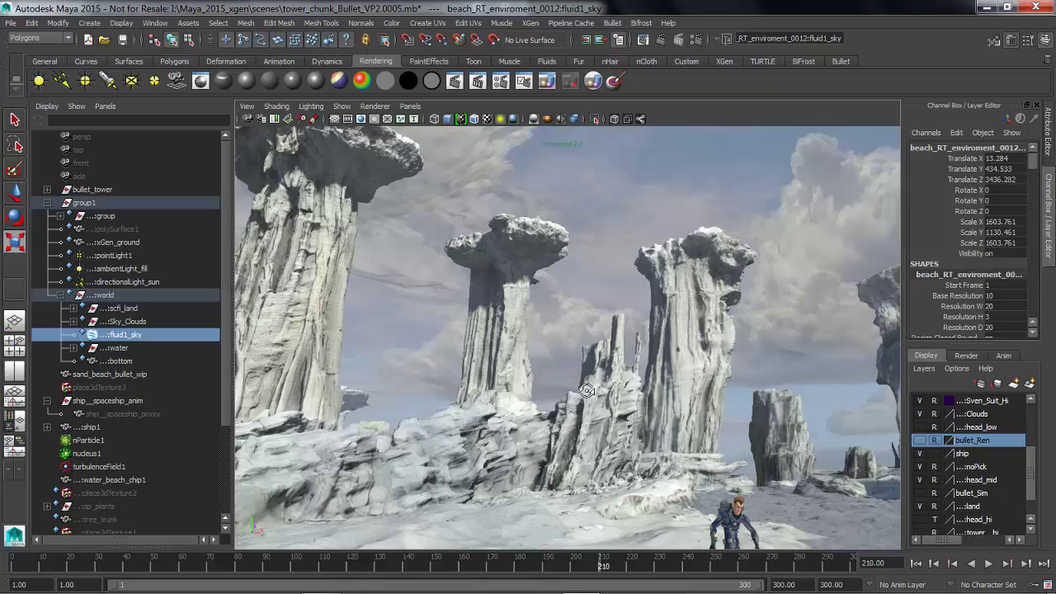
alt+middle_drag(598, 393, 590, 399)
alt+drag(590, 398, 592, 399)
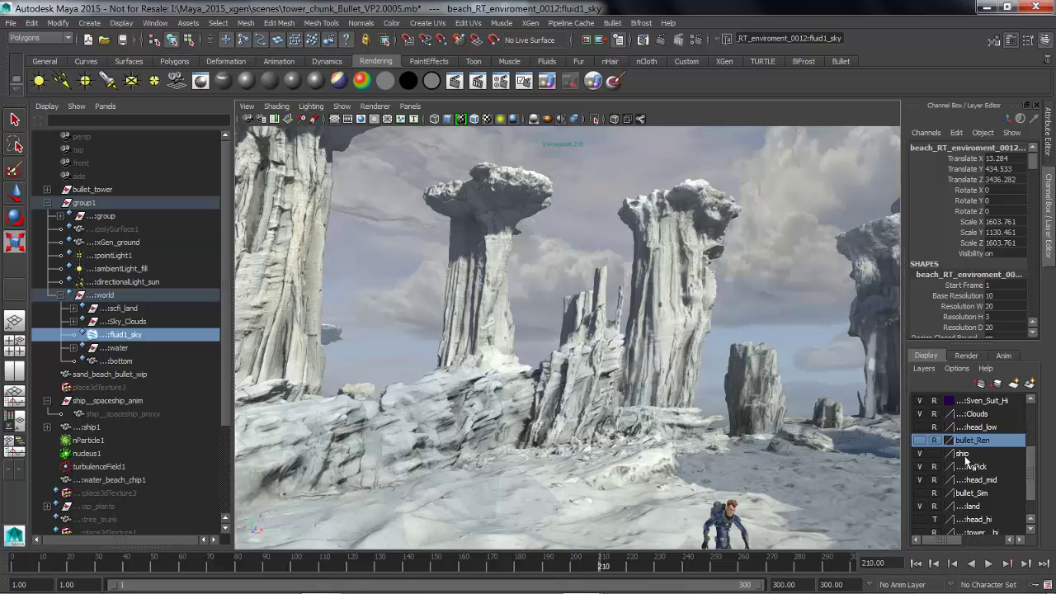
click(920, 440)
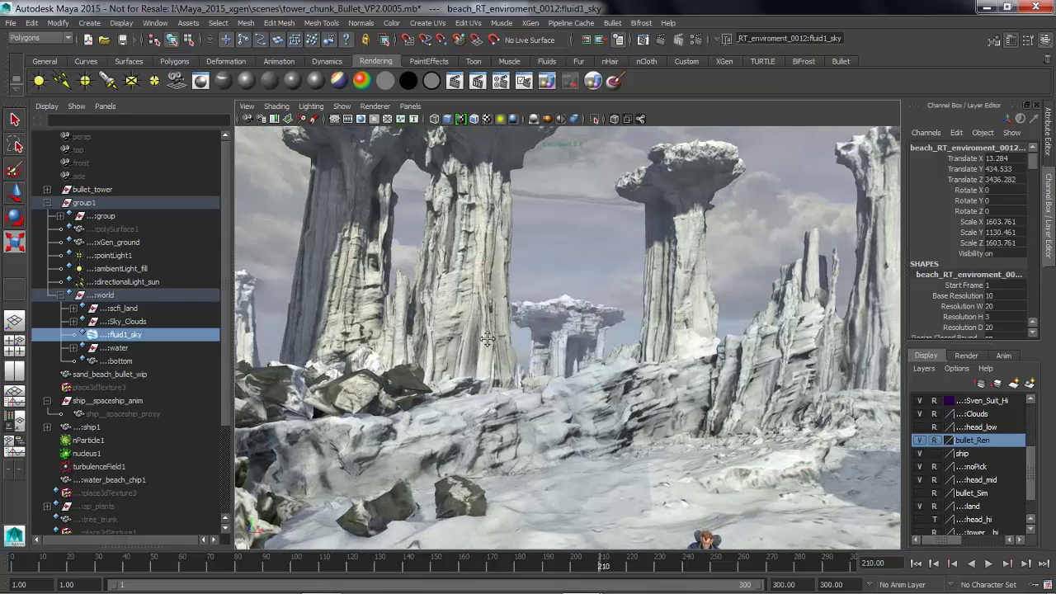
- Return the animation to frame 1, hide the Outliner and frame the spaceship among the rock towers
click(916, 563)
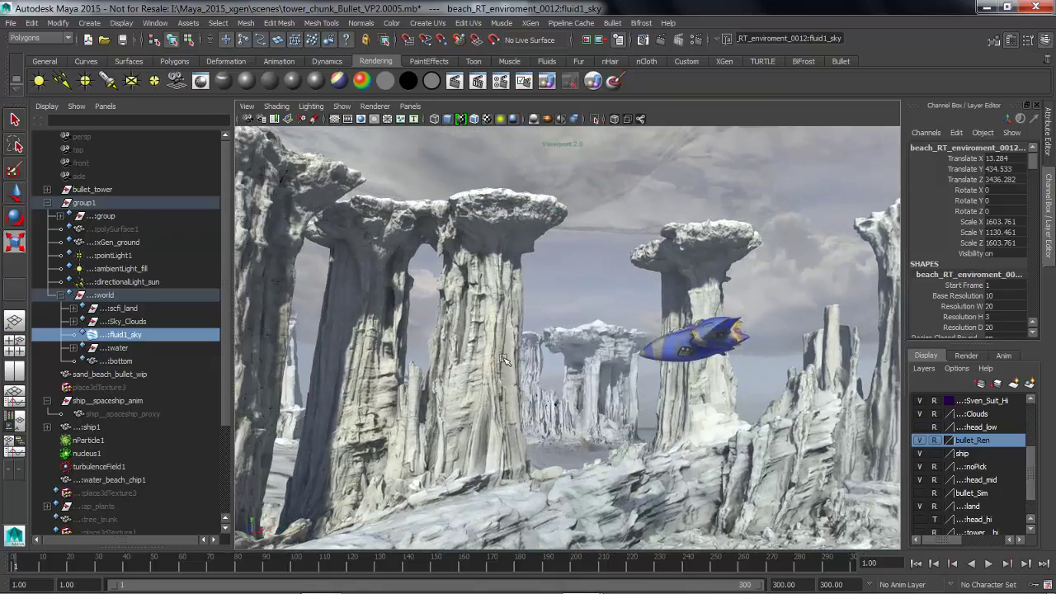
key(space)
alt+right_drag(505, 361, 562, 360)
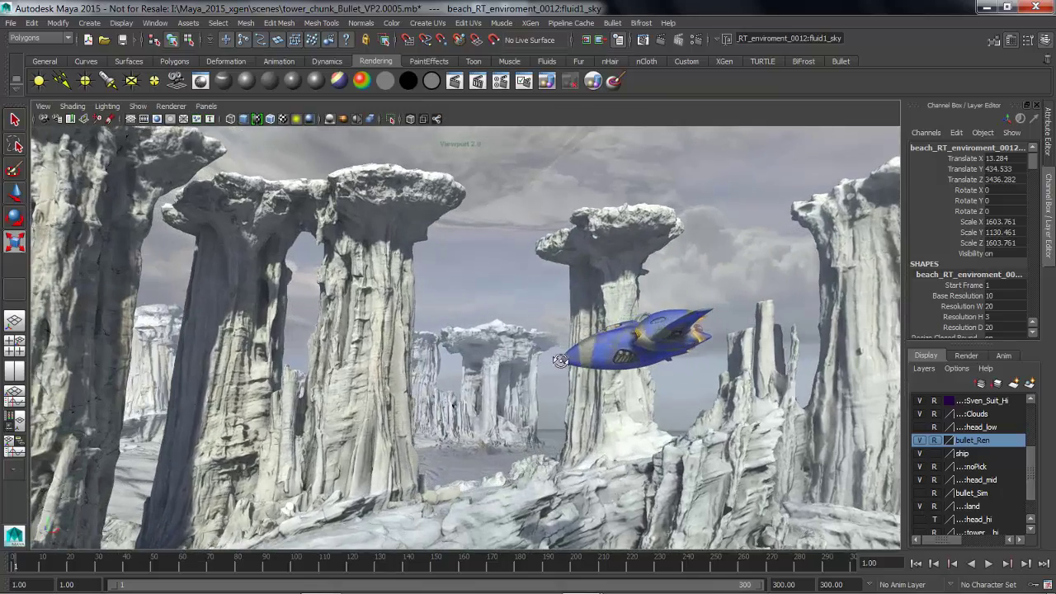
alt+drag(563, 360, 581, 368)
alt+right_drag(581, 368, 421, 363)
alt+drag(421, 363, 613, 306)
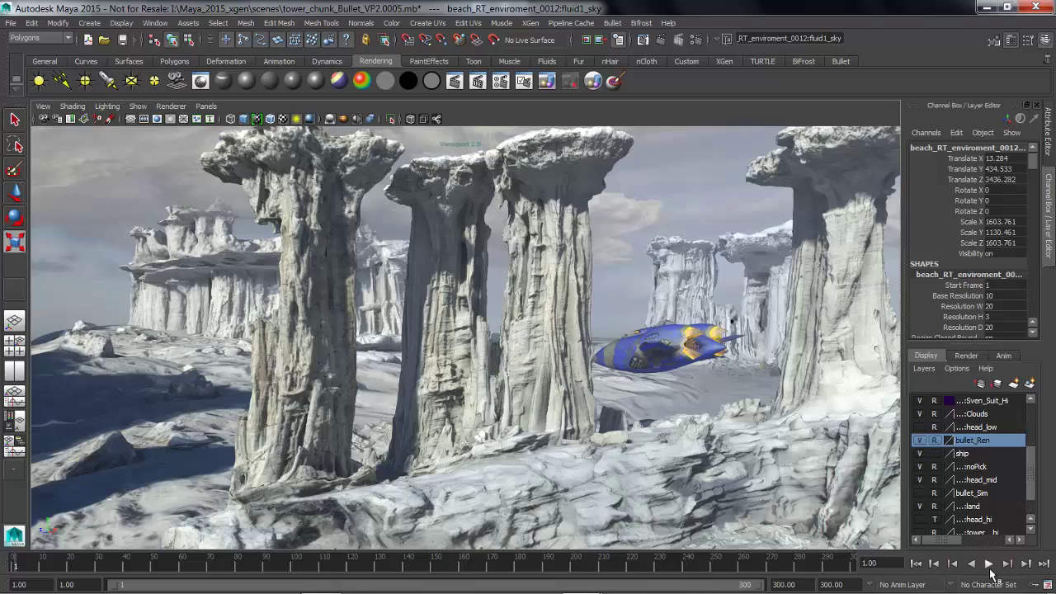
- Play the animation to frame 11 and examine the fiery exhaust trail behind the spaceship
alt+drag(356, 323, 379, 333)
alt+middle_drag(540, 364, 603, 366)
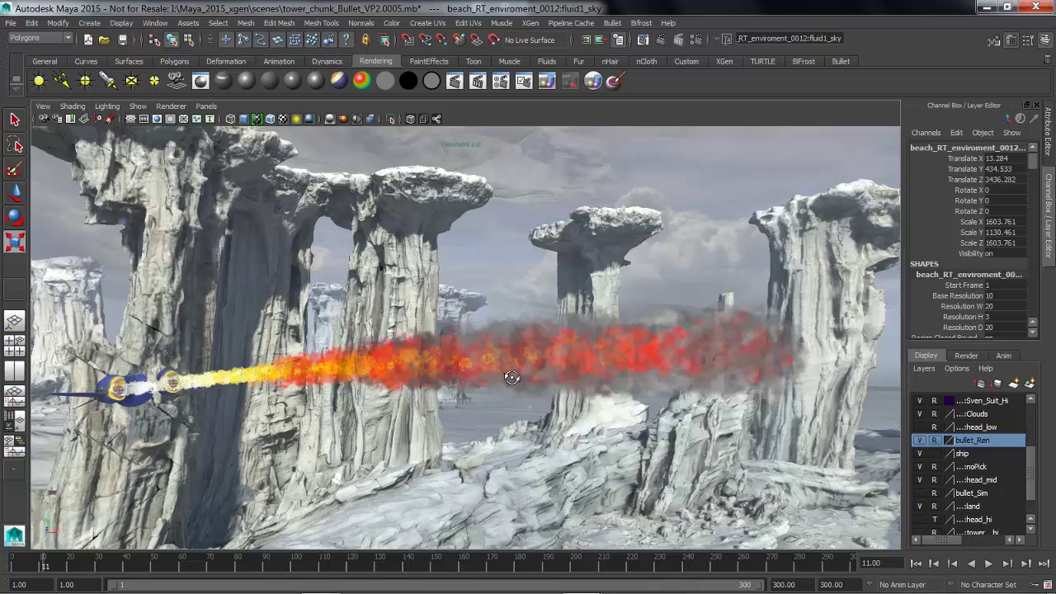
alt+drag(512, 377, 507, 377)
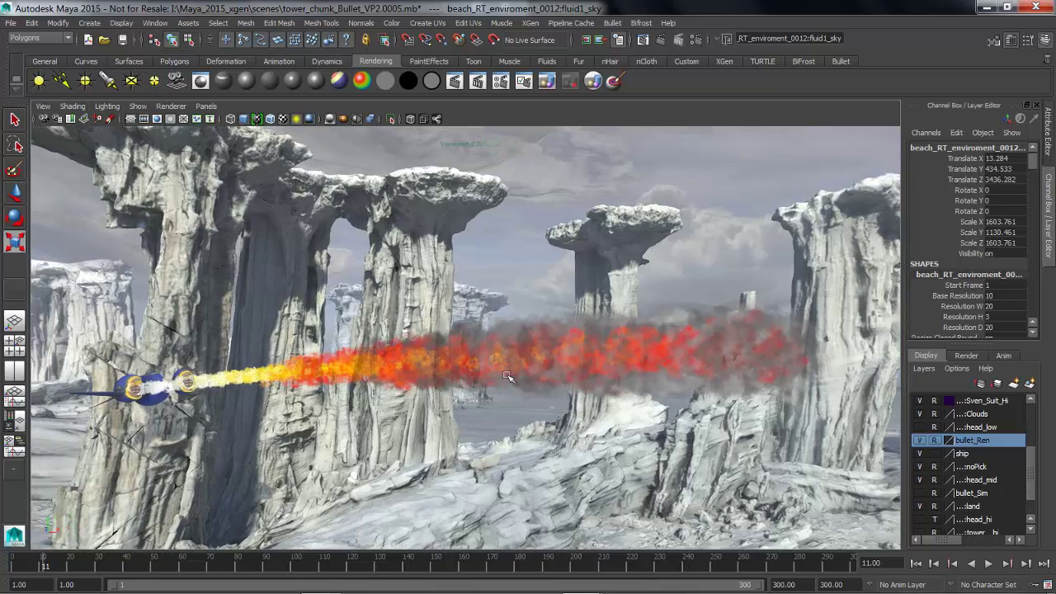
alt+middle_drag(533, 390, 523, 384)
- Select the nParticle1 exhaust trail and display its shading network in a widened pane beside the view, hiding the Channel Box
click(550, 399)
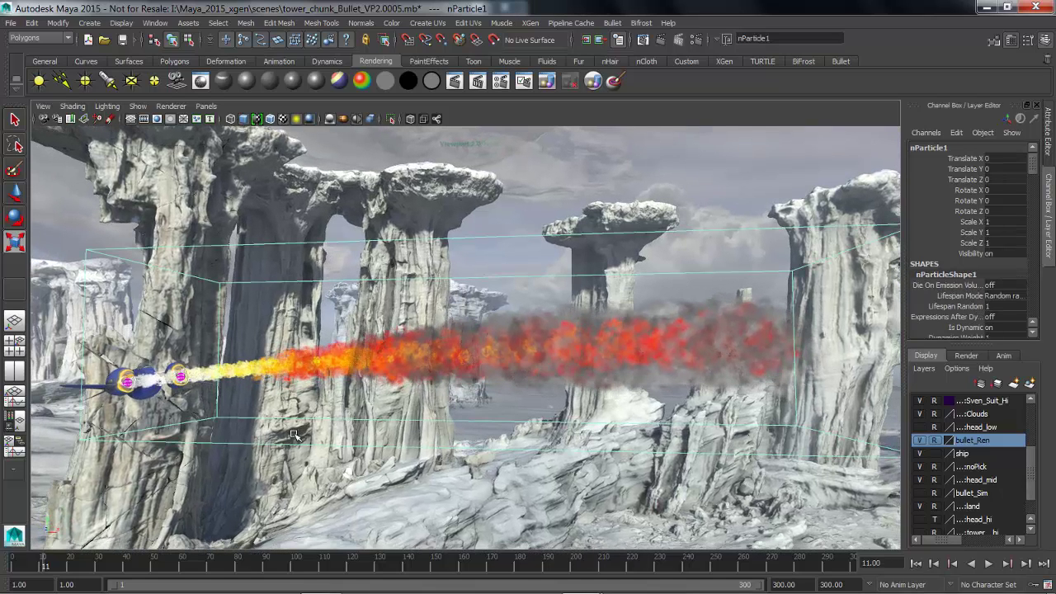
click(14, 372)
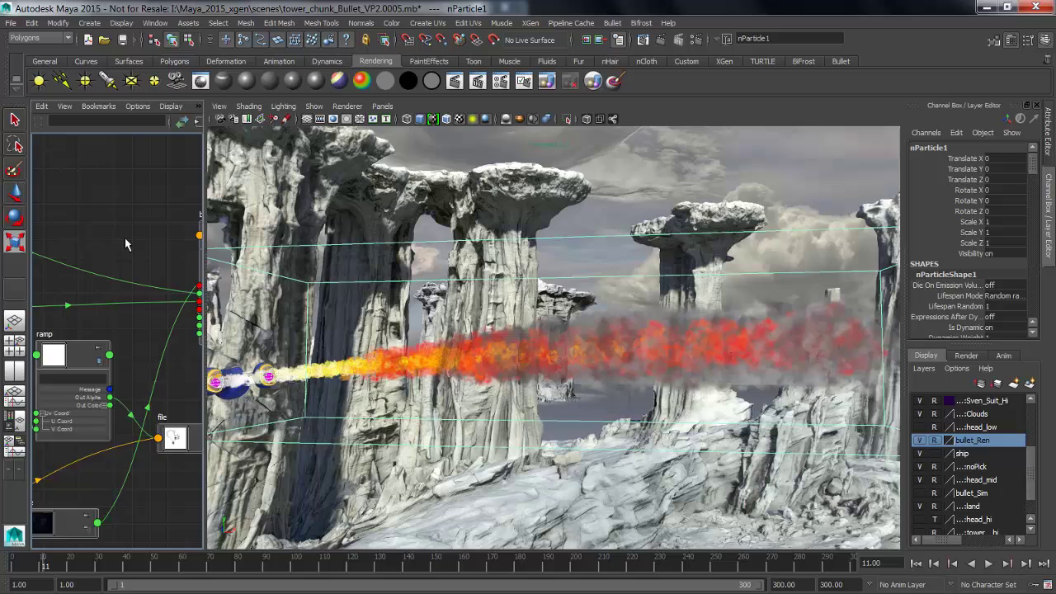
alt+middle_drag(125, 238, 157, 353)
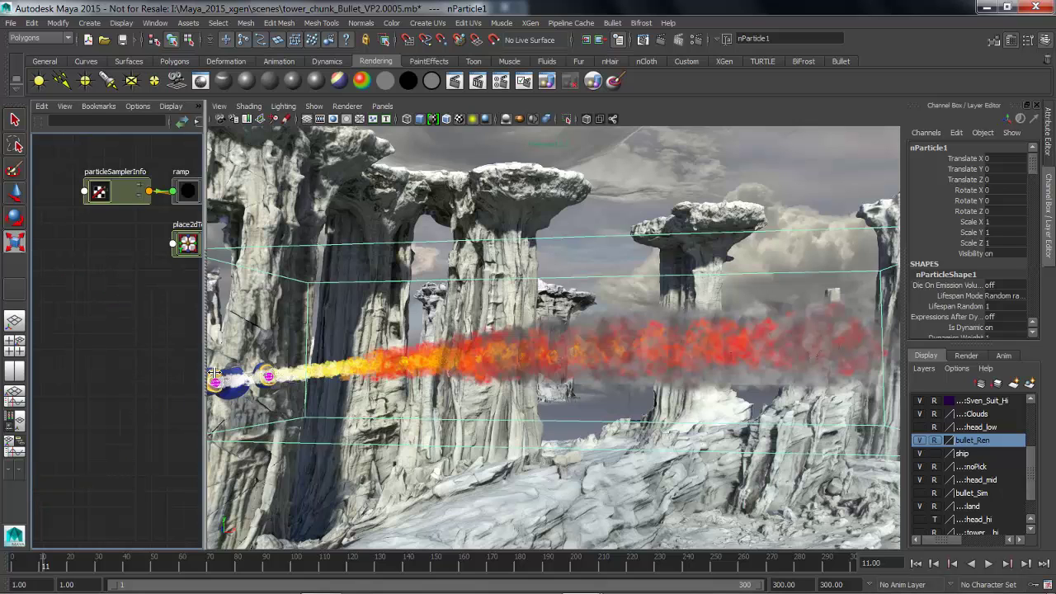
drag(206, 377, 362, 377)
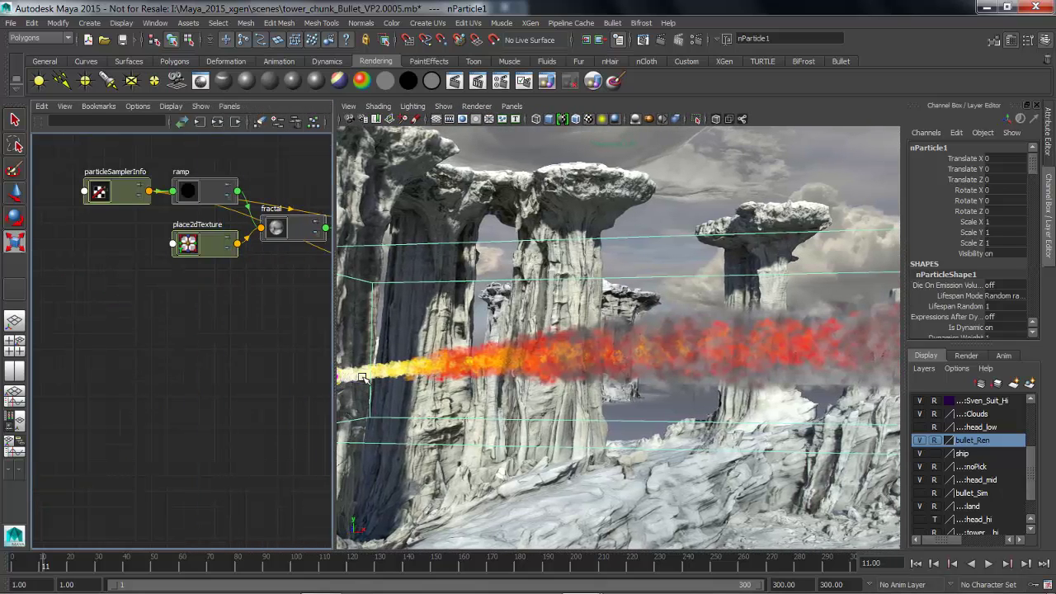
key(ctrl+a)
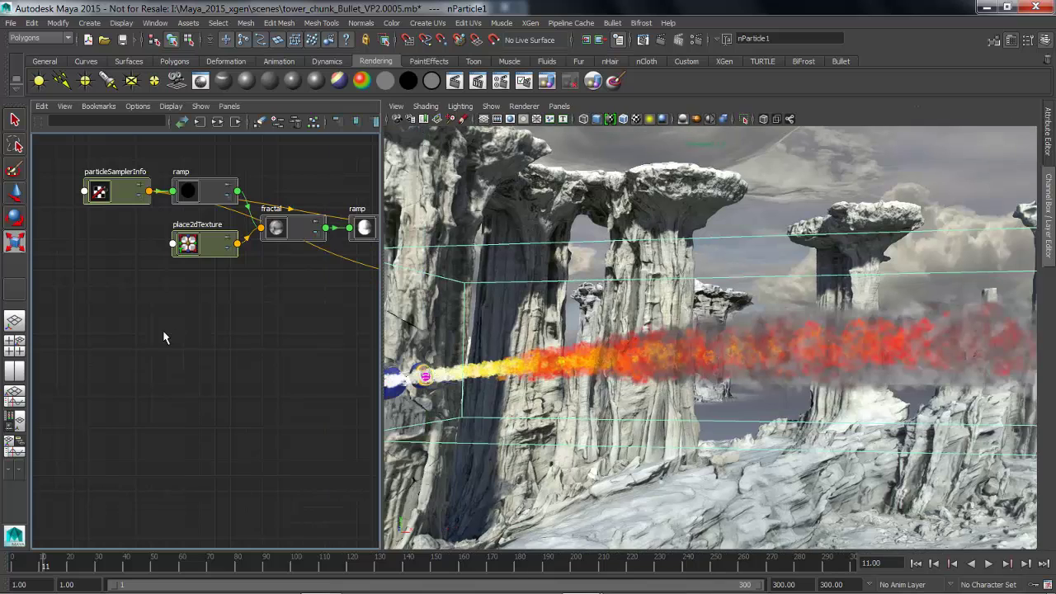
alt+middle_drag(163, 332, 6, 394)
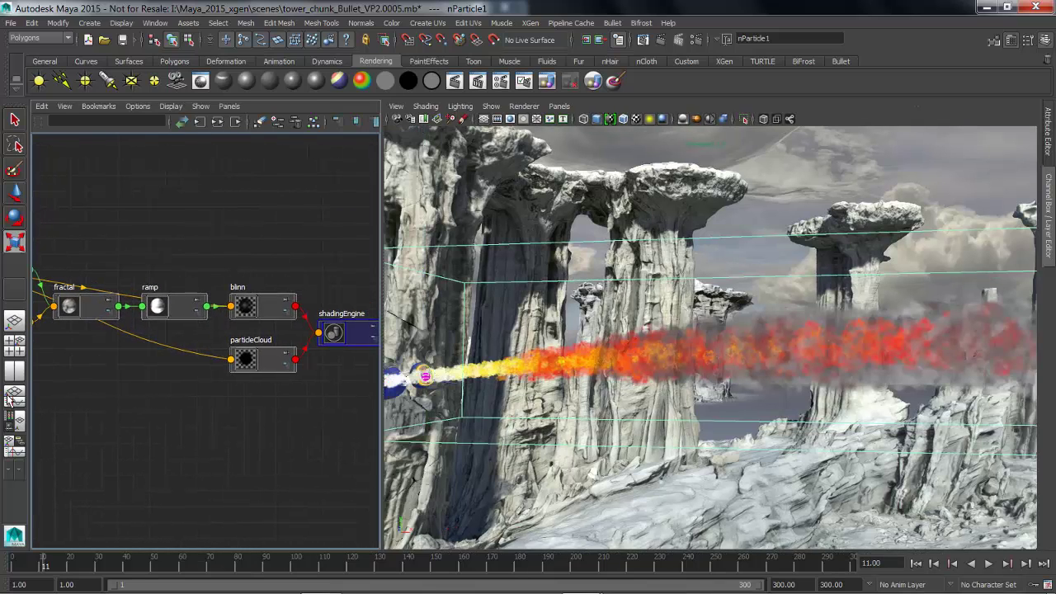
- Move the blinn node above the particleCloud node and trace the network back to particleSamplerInfo
drag(273, 305, 289, 257)
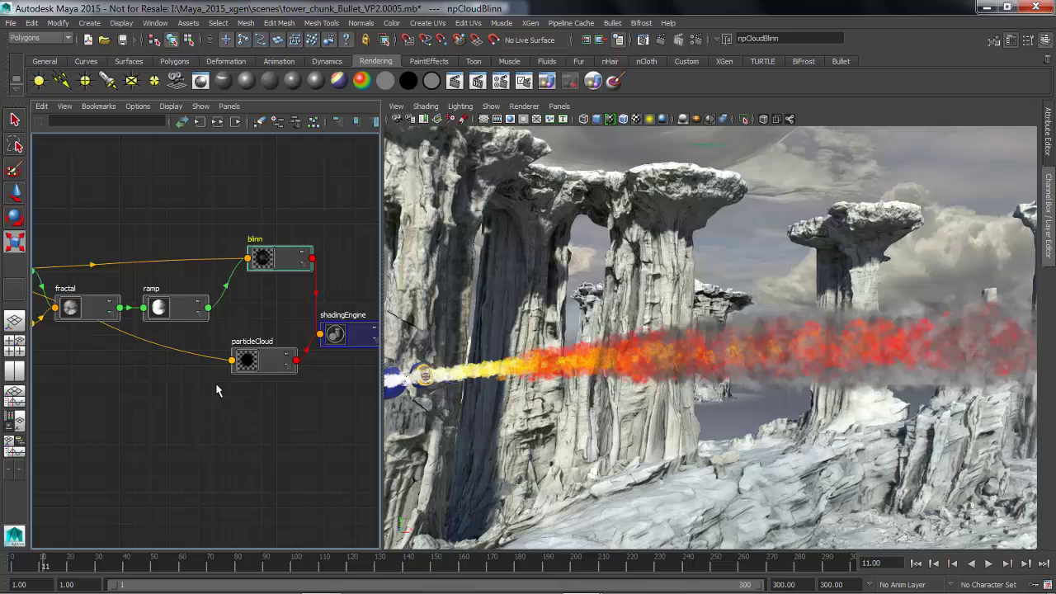
middle_drag(216, 384, 329, 422)
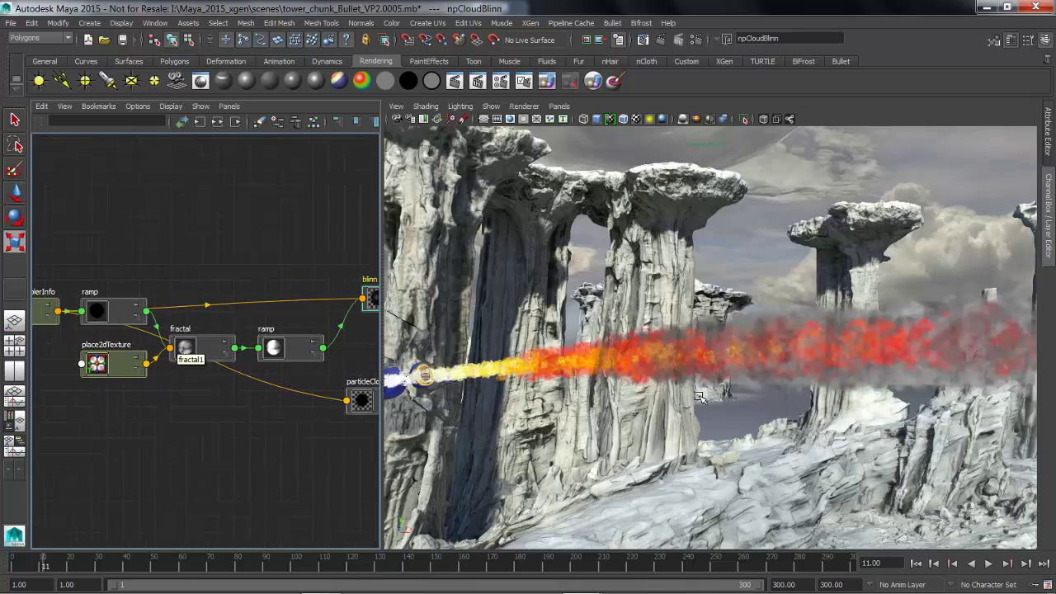
alt+middle_drag(715, 375, 717, 371)
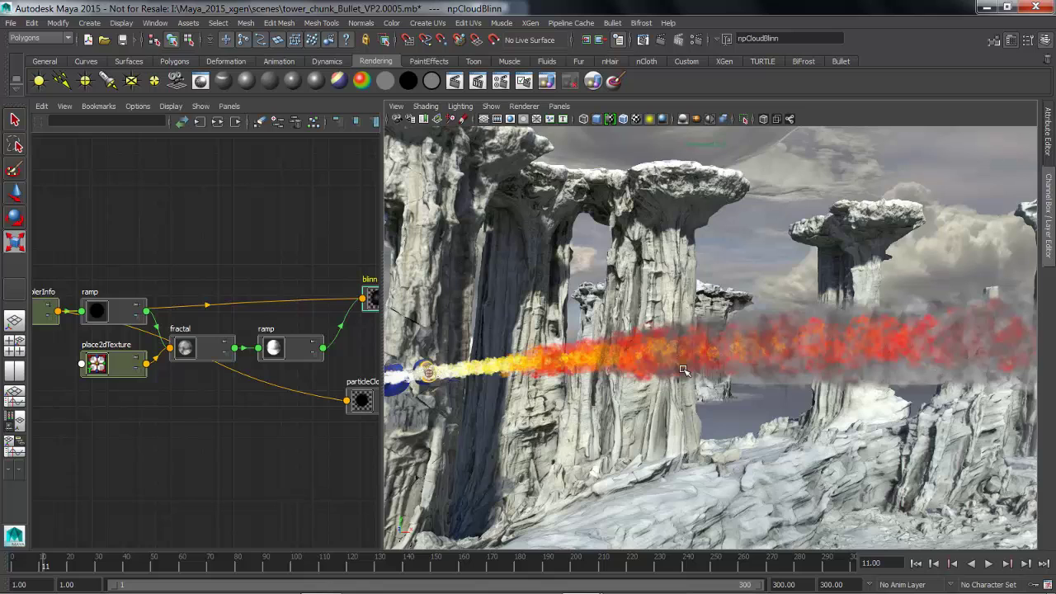
middle_drag(120, 355, 168, 365)
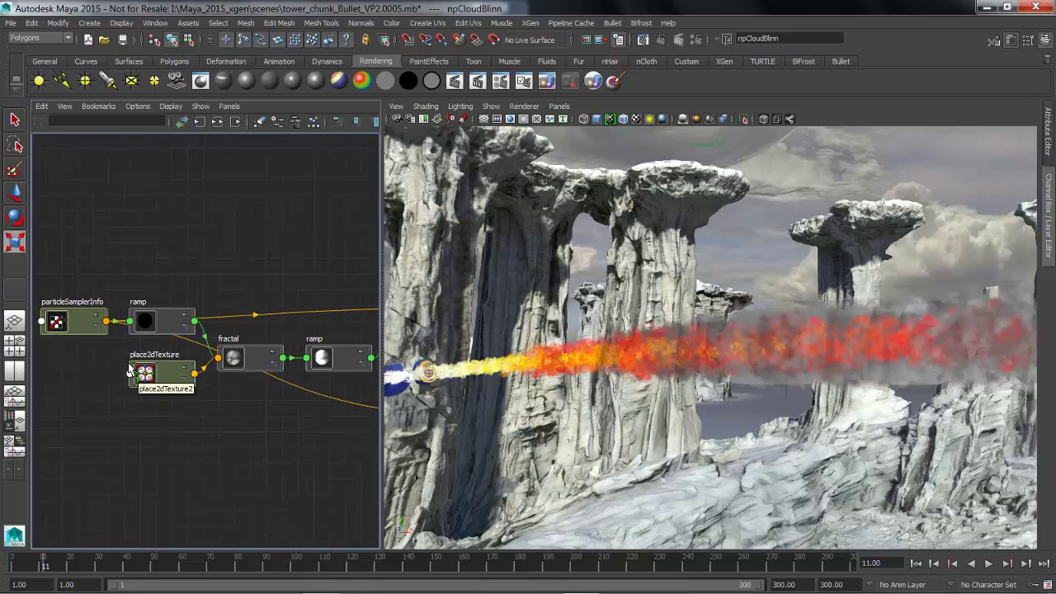
- Spread out the particleSamplerInfo, first ramp, fractal and blinn nodes so their connections are easier to follow
click(82, 323)
drag(85, 330, 75, 363)
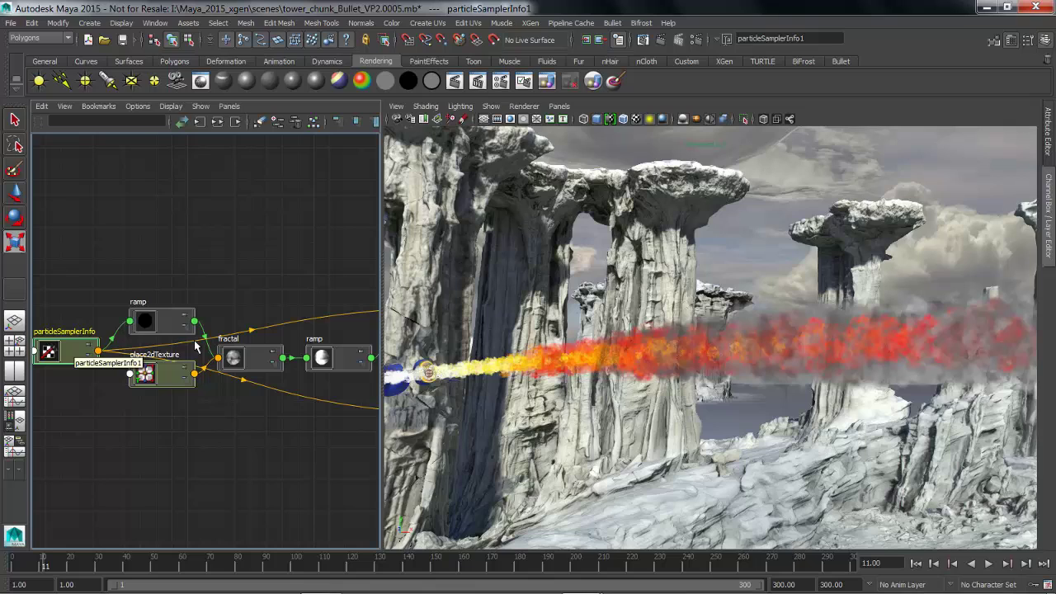
drag(174, 328, 174, 297)
drag(263, 363, 271, 321)
drag(82, 356, 81, 326)
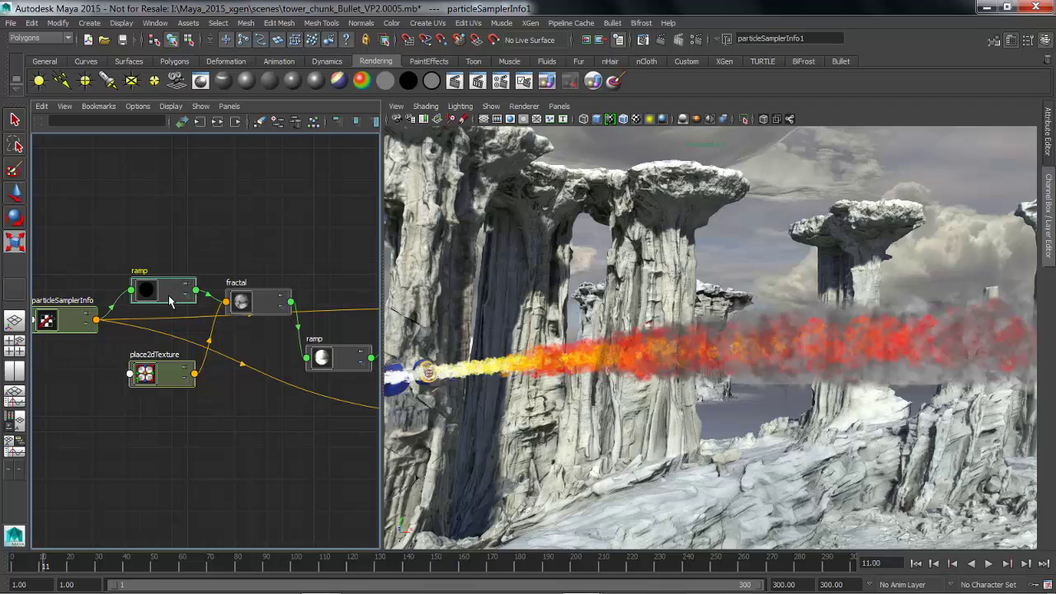
drag(169, 302, 168, 299)
alt+middle_drag(191, 365, 102, 367)
drag(259, 318, 302, 322)
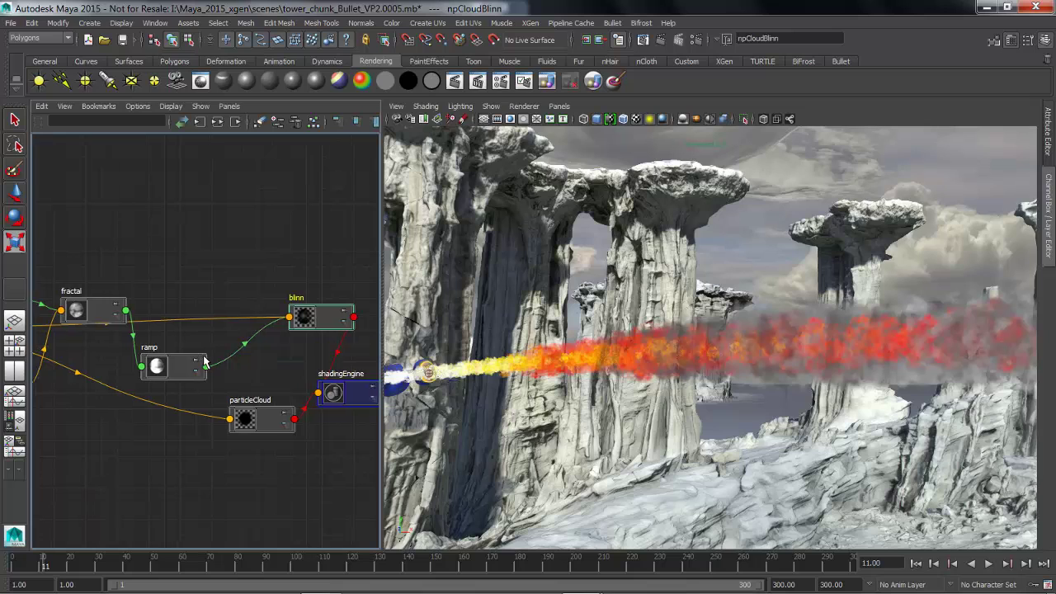
- Open the attributes of ramp3, fed by particleSamplerInfo, and inspect its white and black color entries against the exhaust trail
alt+middle_drag(83, 366, 268, 368)
drag(187, 307, 180, 309)
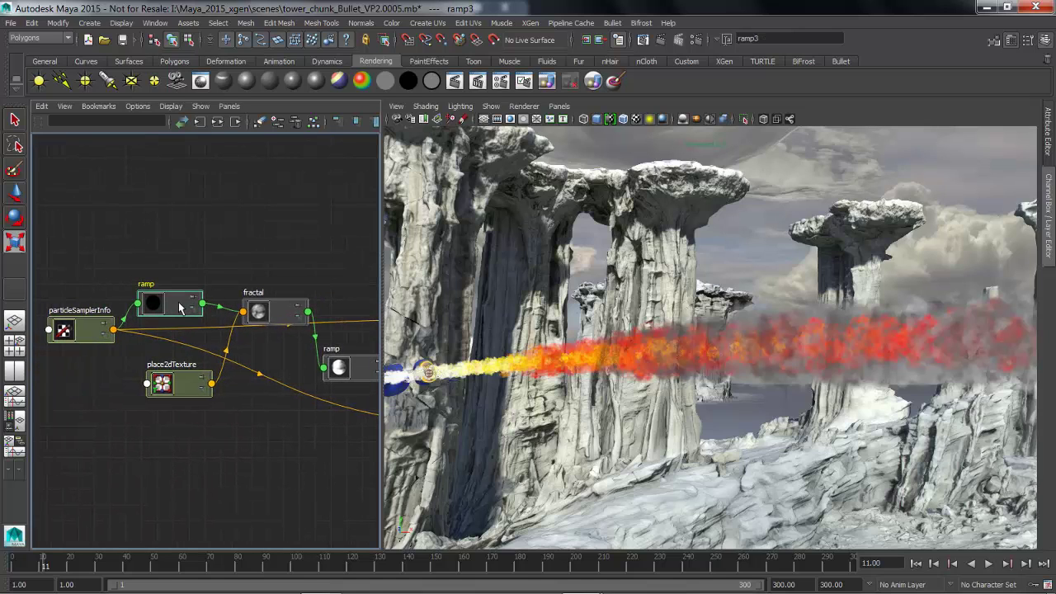
double_click(177, 307)
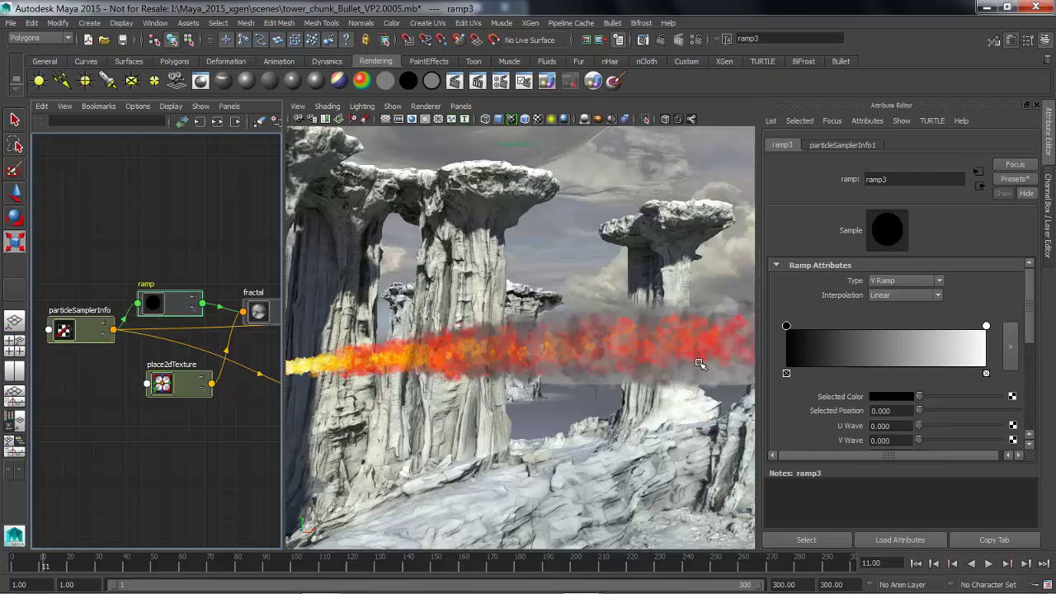
alt+drag(563, 366, 430, 368)
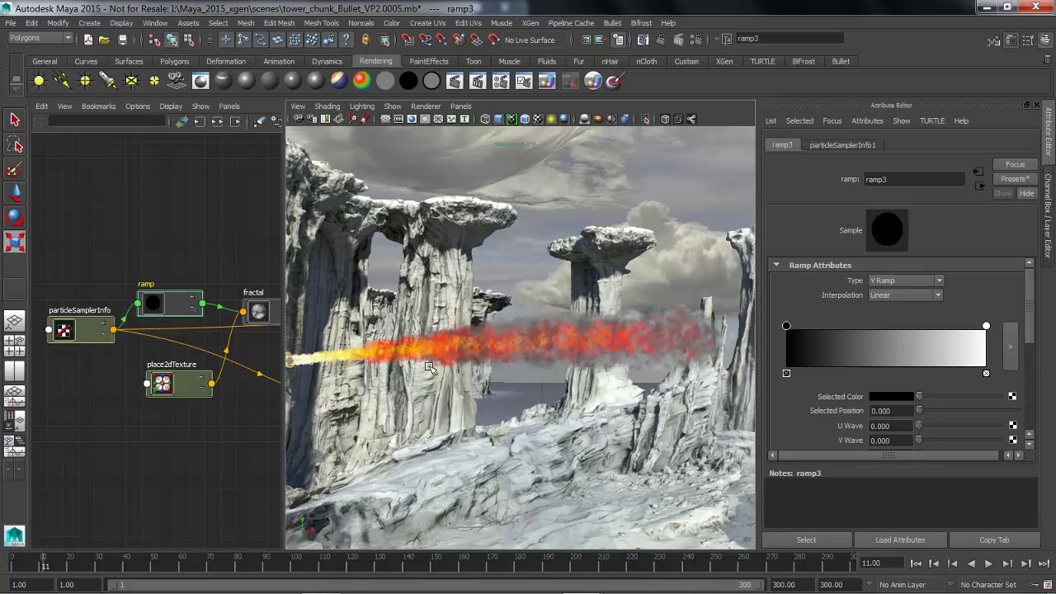
drag(996, 340, 1054, 340)
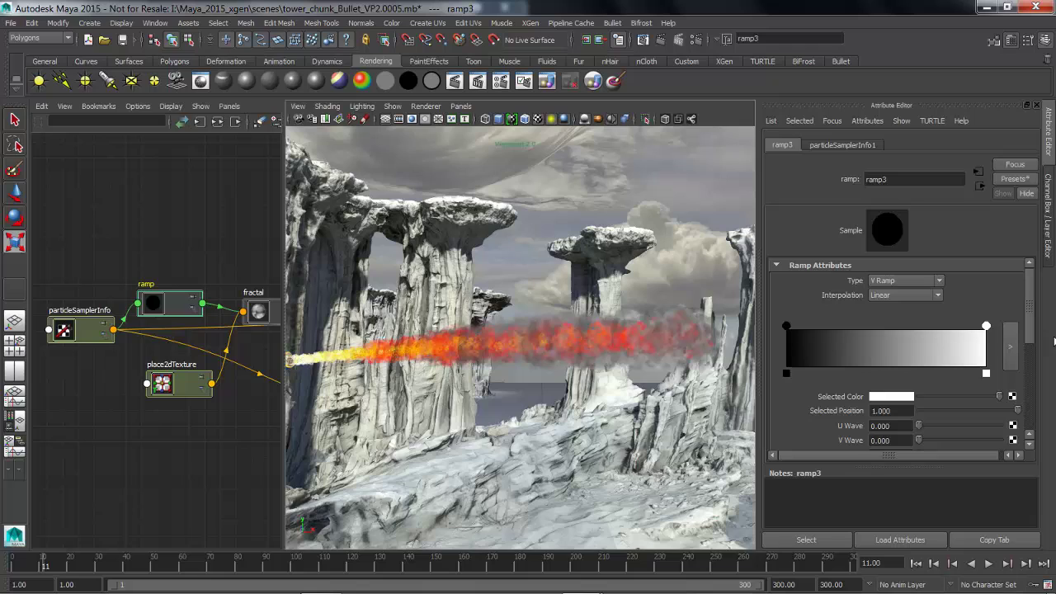
mouse_move(788, 328)
mouse_down()
mouse_move(903, 338)
mouse_move(799, 343)
mouse_move(928, 343)
mouse_move(781, 340)
mouse_up()
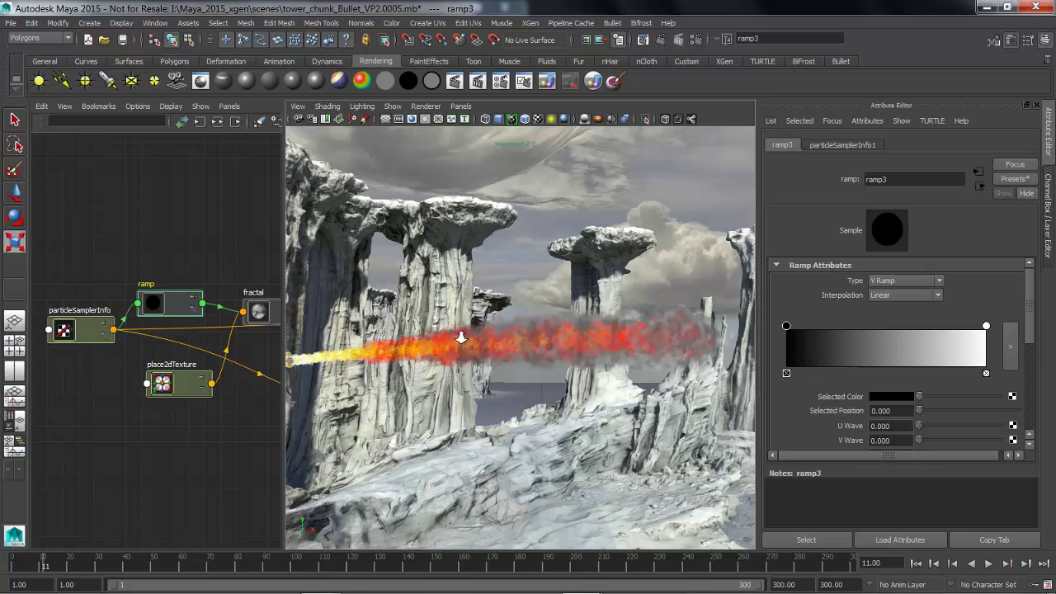
- Examine the exhaust trail up close and show the attributes of the fractal1 node
mouse_move(463, 338)
alt+right_down()
mouse_move(591, 335)
mouse_move(477, 349)
alt+right_up()
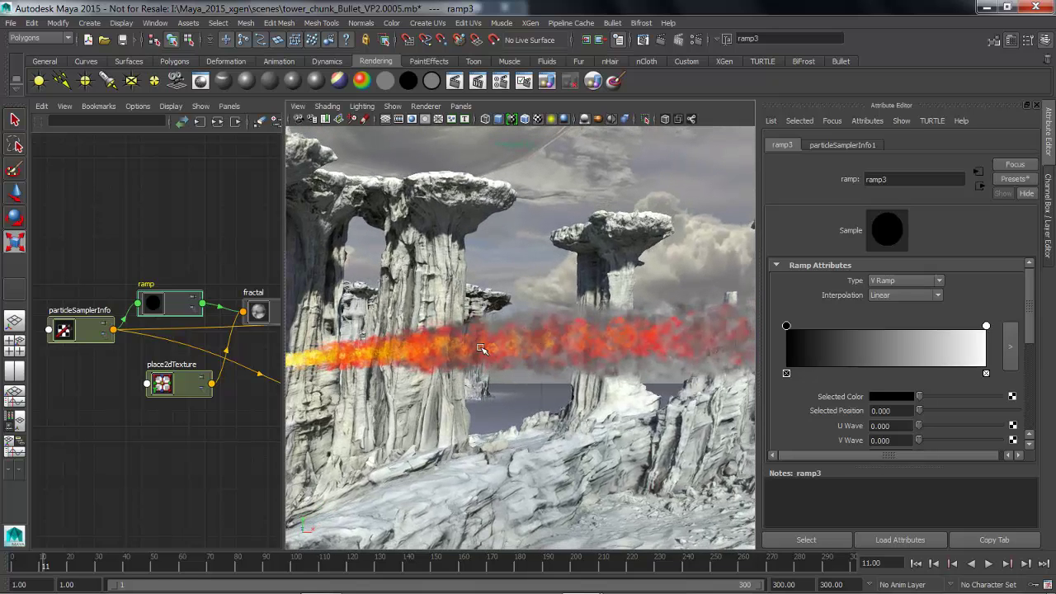
alt+middle_drag(208, 350, 145, 361)
click(224, 332)
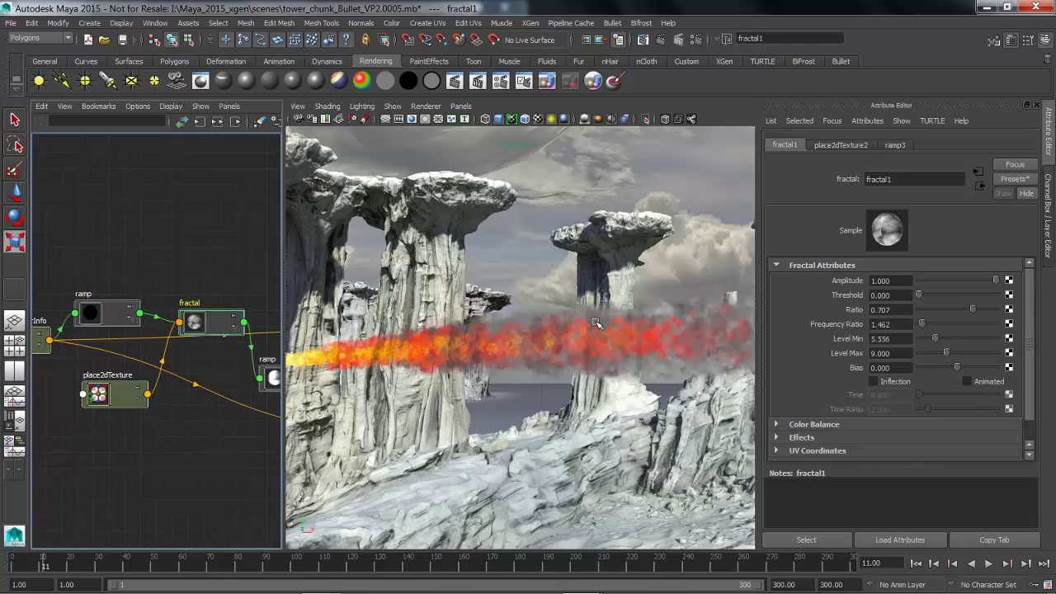
- Increase the ratio of the fractal1 texture to about 0.855 while viewing the exhaust smoke up close
alt+right_drag(569, 332, 536, 342)
alt+middle_drag(536, 342, 497, 368)
alt+right_drag(595, 370, 647, 370)
alt+drag(647, 371, 531, 316)
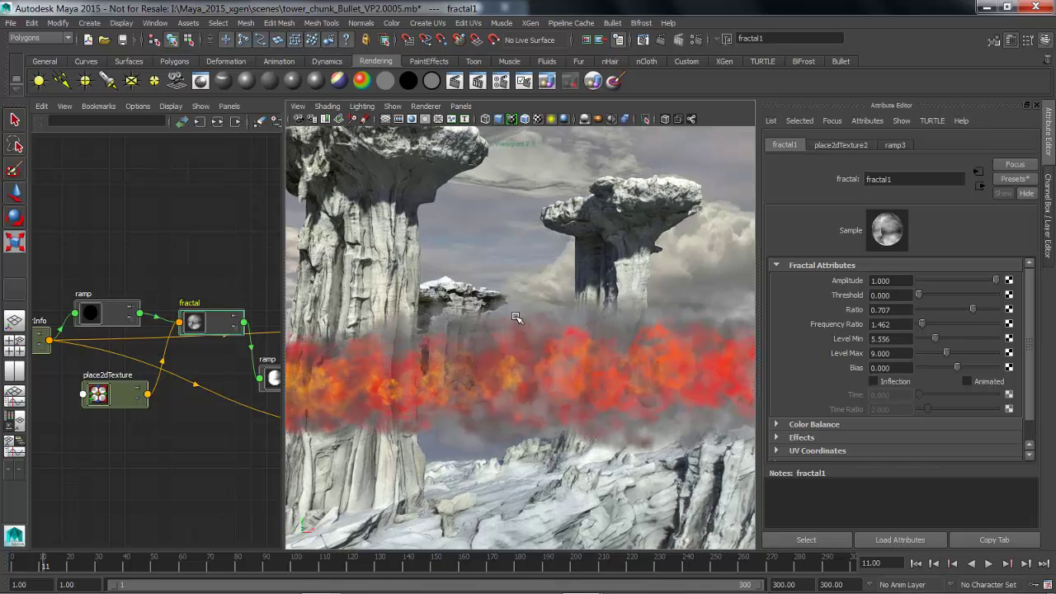
mouse_move(986, 319)
mouse_down()
mouse_move(953, 322)
mouse_move(1011, 326)
mouse_move(994, 327)
mouse_up()
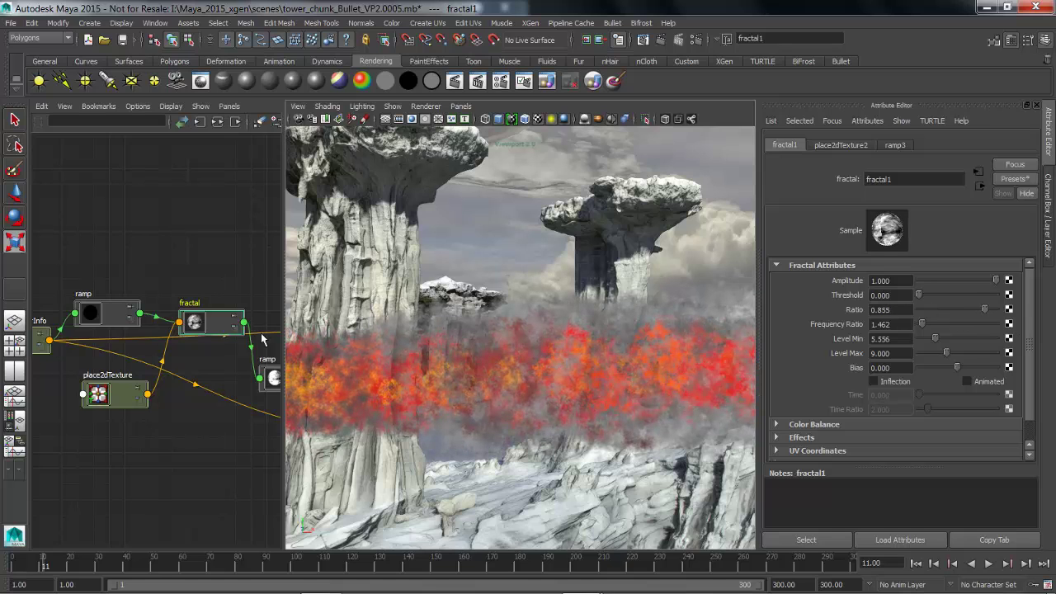
- Open the attributes of ramp2, shift its black color entry slightly toward the light gray entry, and select the light gray entry
alt+middle_drag(263, 340, 180, 320)
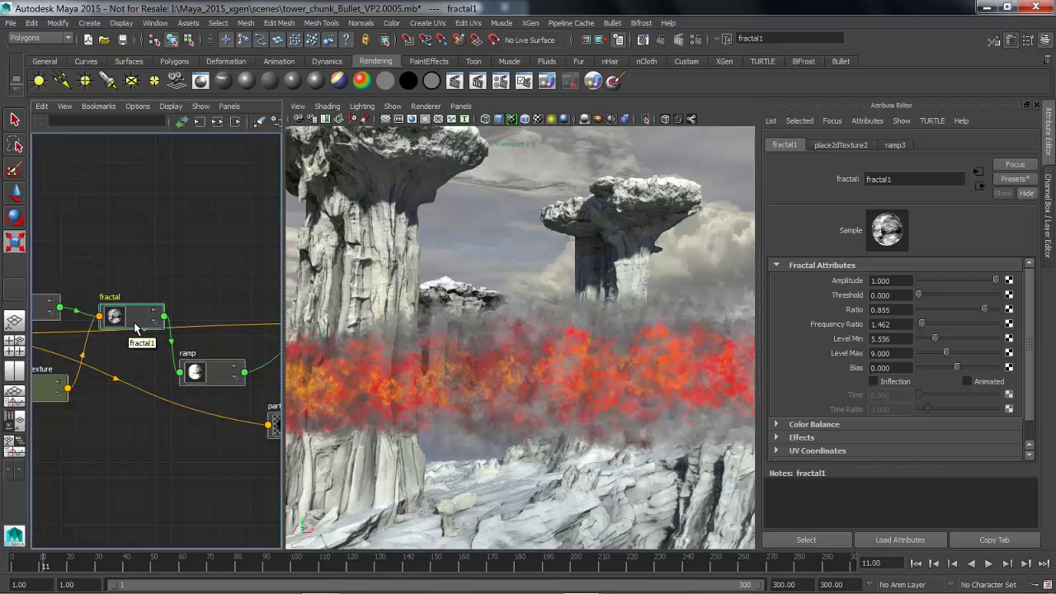
click(235, 380)
drag(234, 380, 238, 375)
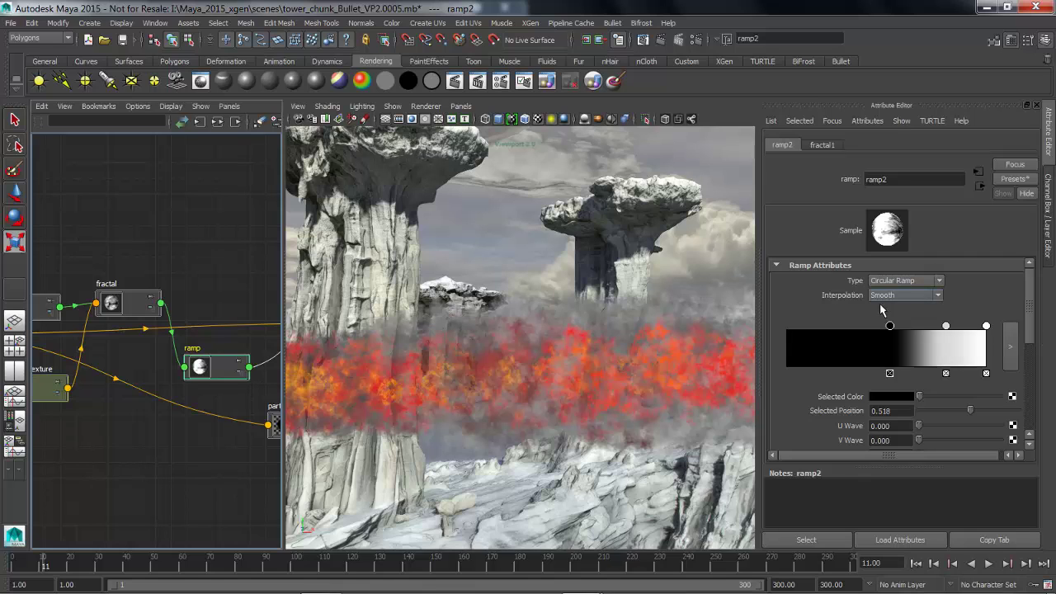
drag(885, 336, 947, 332)
alt+drag(458, 332, 195, 330)
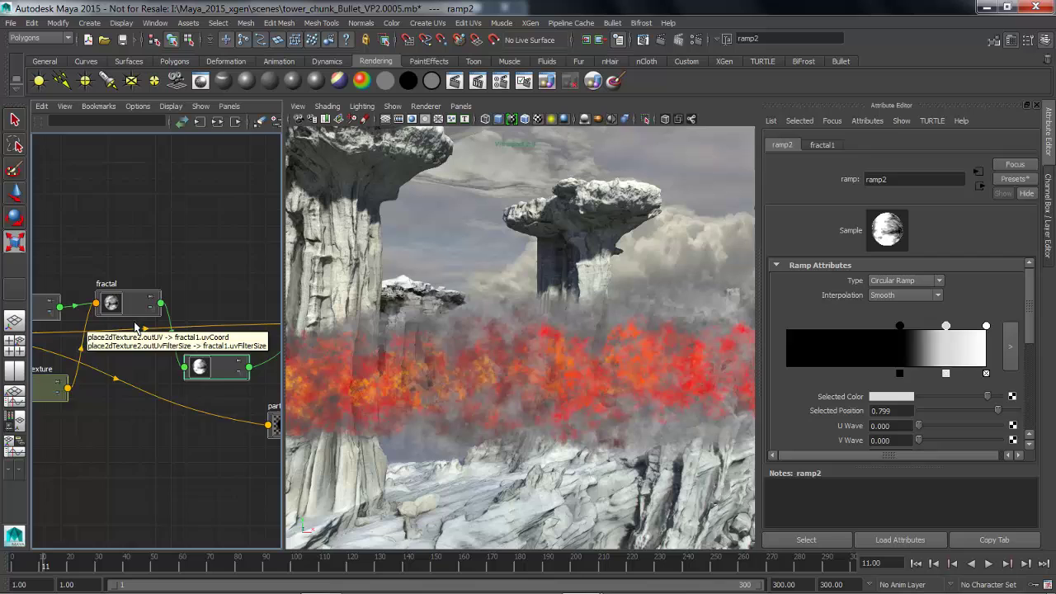
- Trace the shading network from ramp3 through the fractal and ramp2 nodes to the blinn and shadingEngine
alt+middle_drag(137, 325, 185, 322)
scroll(192, 321, down, 2)
alt+middle_drag(103, 296, 76, 301)
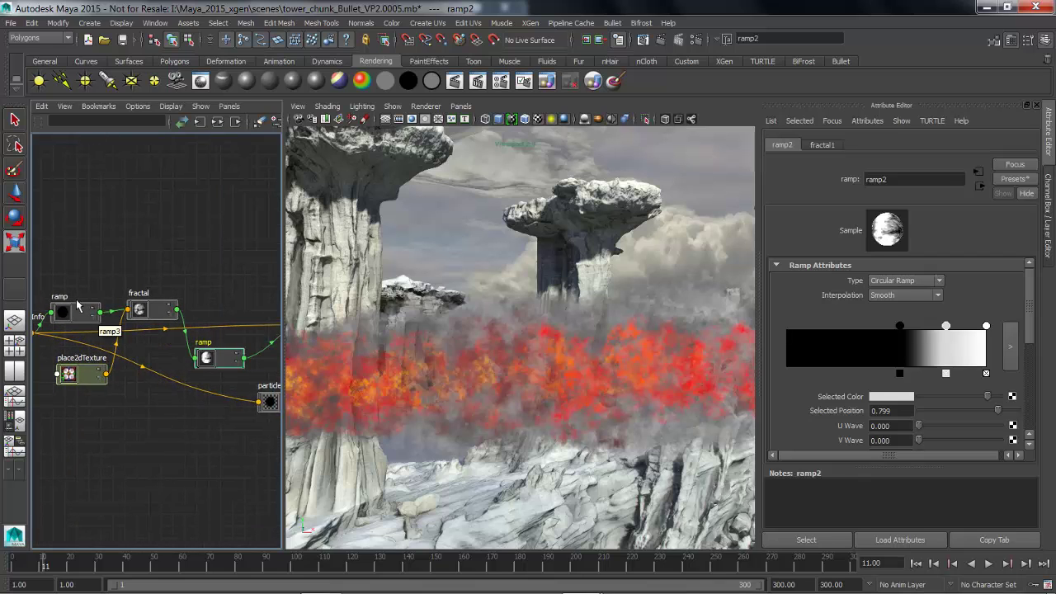
alt+middle_drag(211, 324, 108, 326)
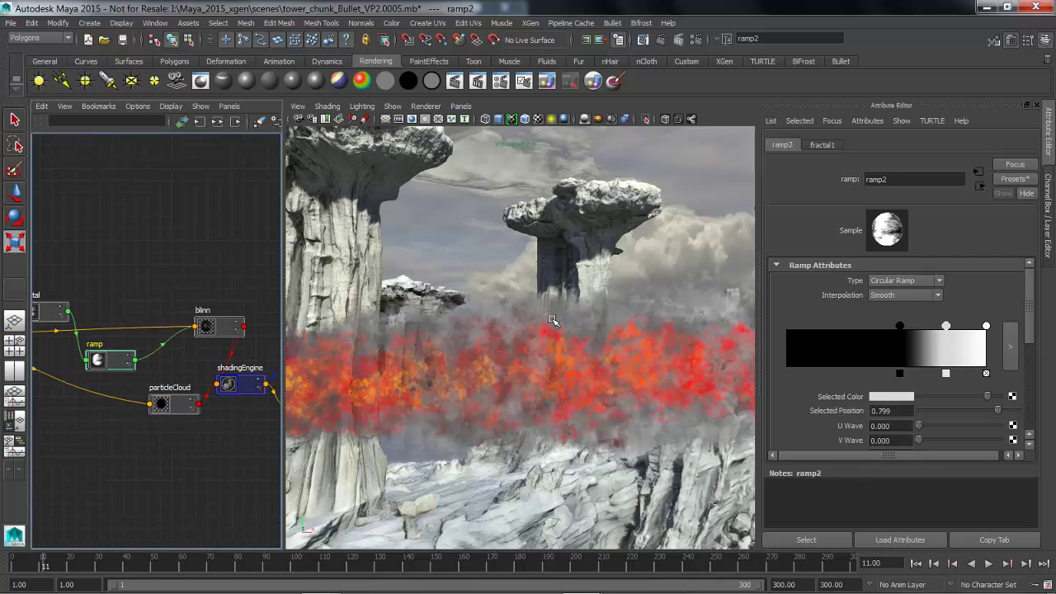
- Maximize the perspective view, hide the Attribute Editor, and frame the ship with its exhaust trail among the rock towers
key(space)
alt+drag(534, 321, 496, 322)
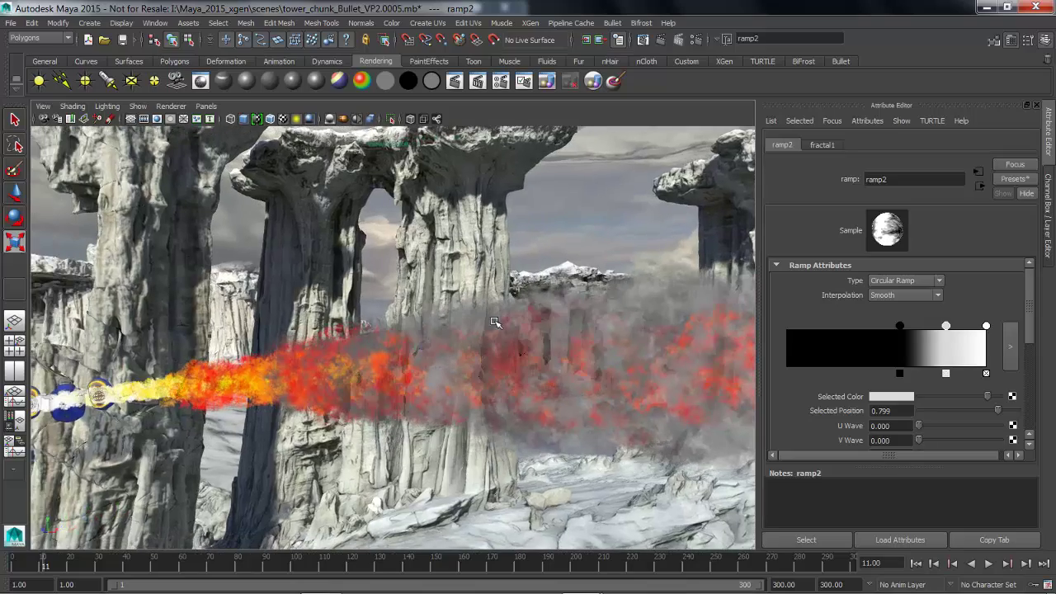
alt+middle_drag(495, 321, 502, 321)
click(1048, 132)
alt+middle_drag(595, 400, 623, 400)
alt+right_drag(551, 398, 345, 391)
alt+drag(345, 391, 343, 385)
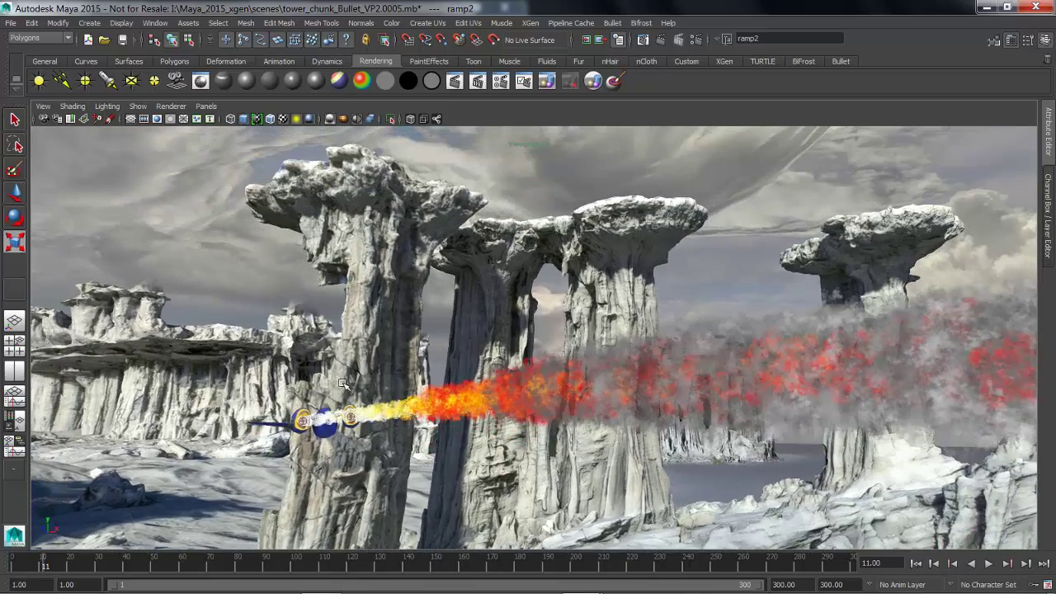
alt+middle_drag(481, 435, 462, 337)
key(space)
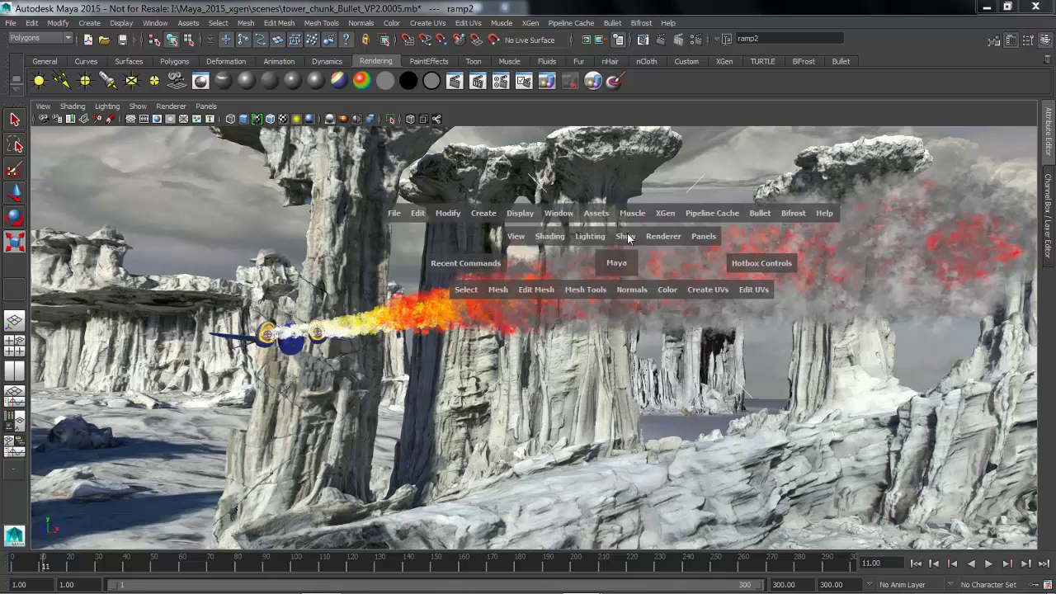
drag(627, 237, 636, 297)
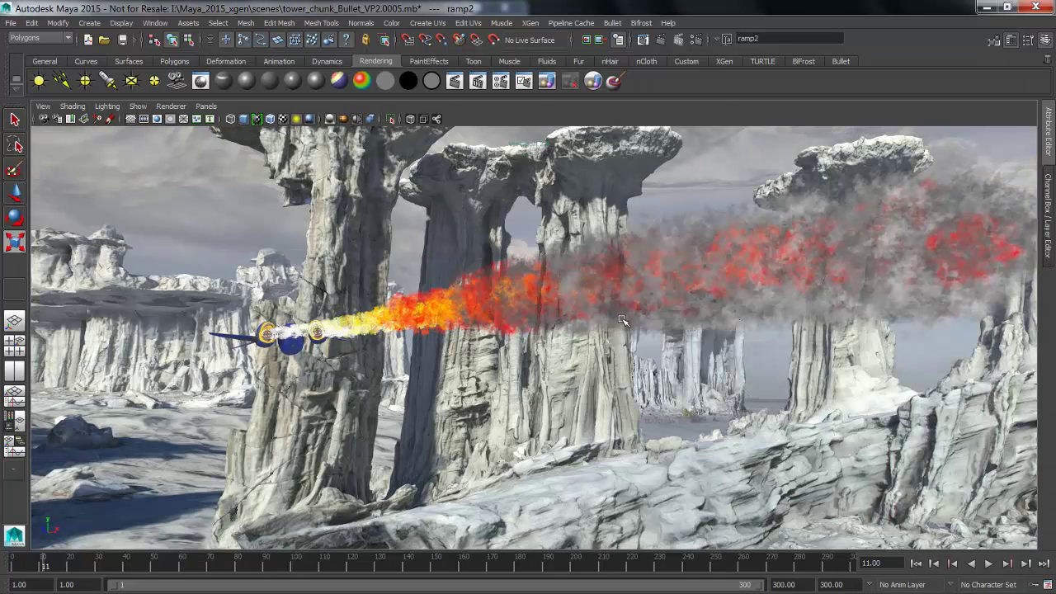
alt+middle_drag(596, 320, 586, 331)
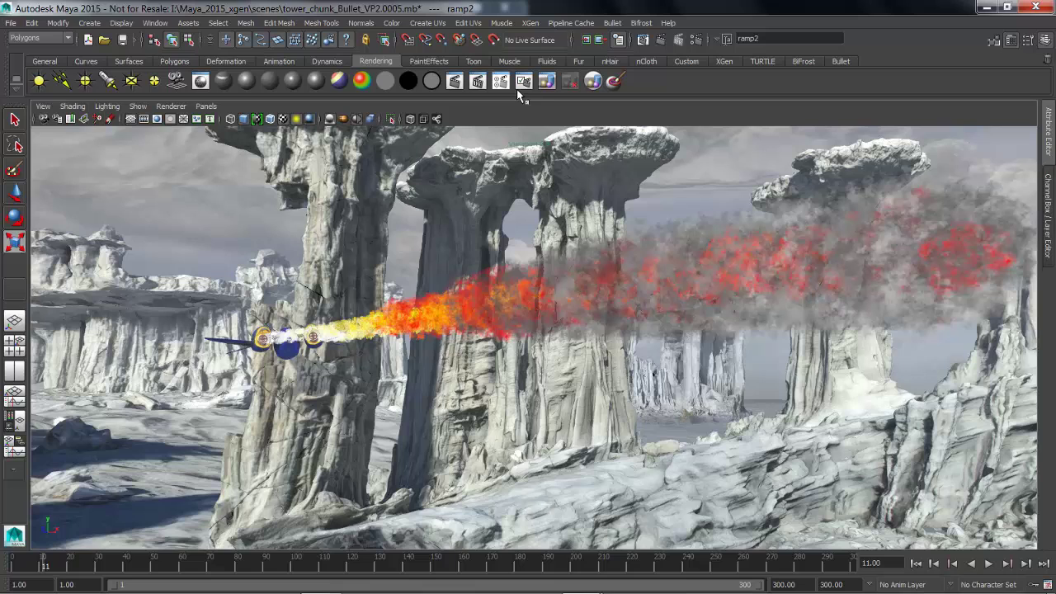
- Enable depth of field on the persp camera and set its focus distance to 150
click(371, 122)
alt+middle_drag(591, 333, 588, 337)
key(space)
drag(479, 301, 486, 321)
key(ctrl+a)
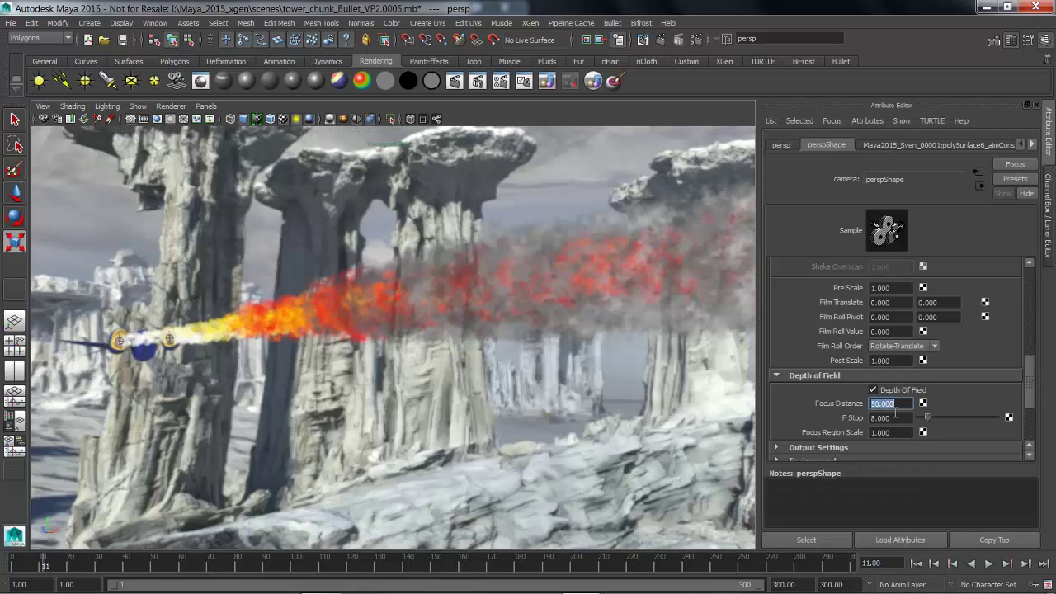
key(Return)
click(1053, 156)
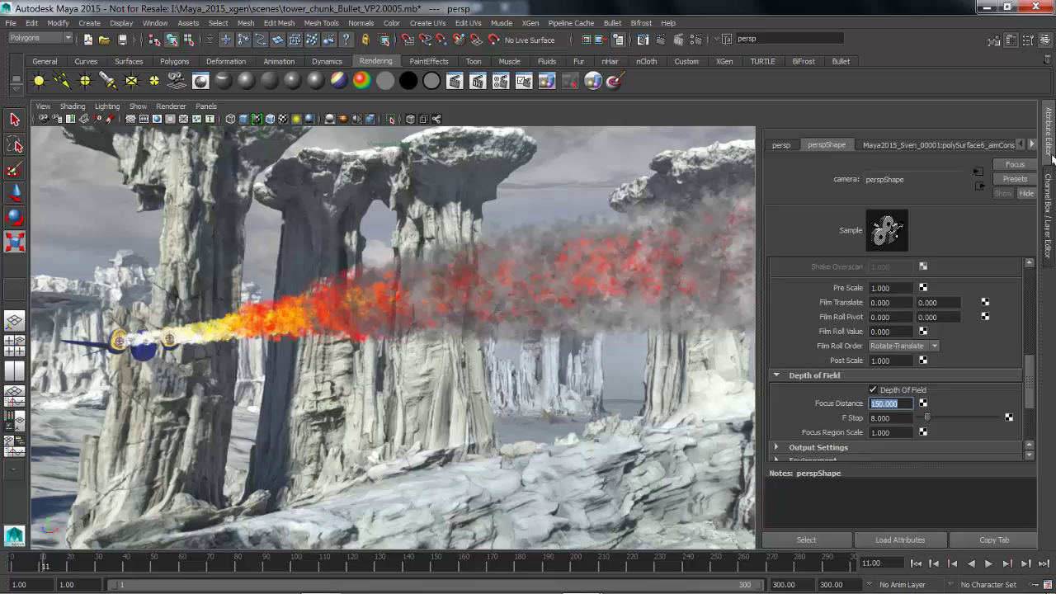
- Play the ship animation from the first frame with depth of field active
click(916, 564)
click(988, 563)
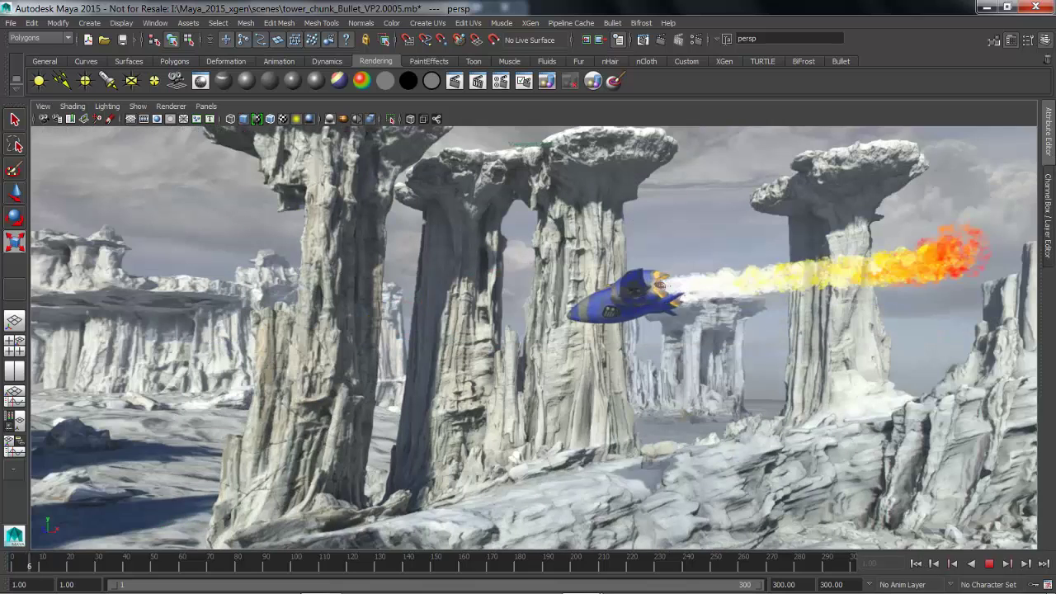